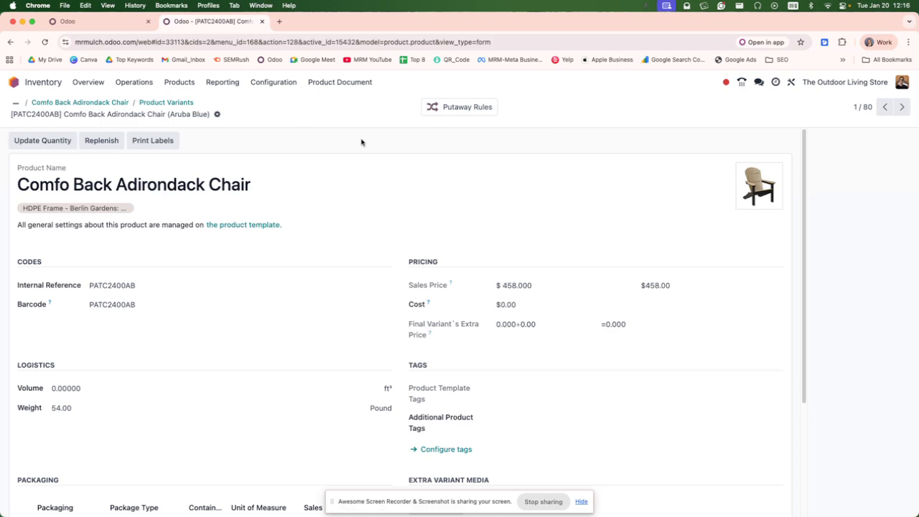
Switch to Finder and view the Comfo Back Folding Adirondack chair variant images and the edited versions in Edits.
{"action": "key", "text": "ctrl+Up"}
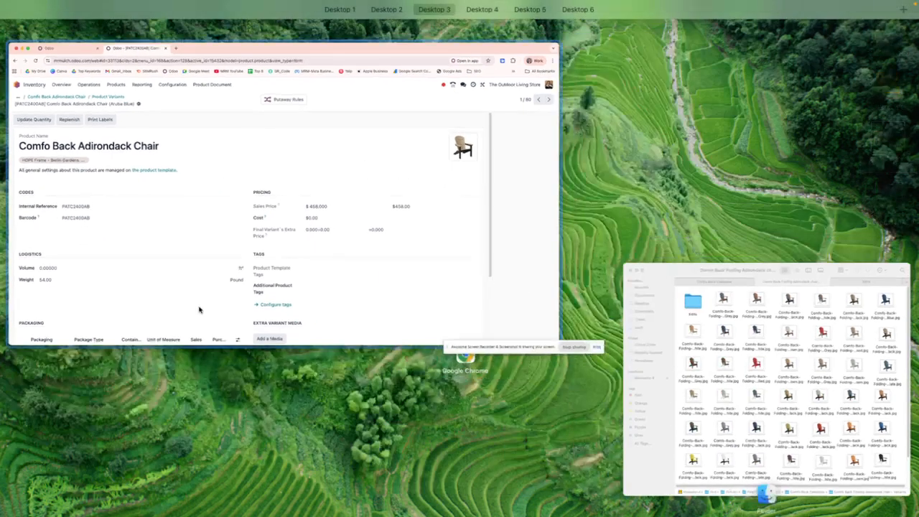
{"action": "left_click", "coordinate": [676, 298]}
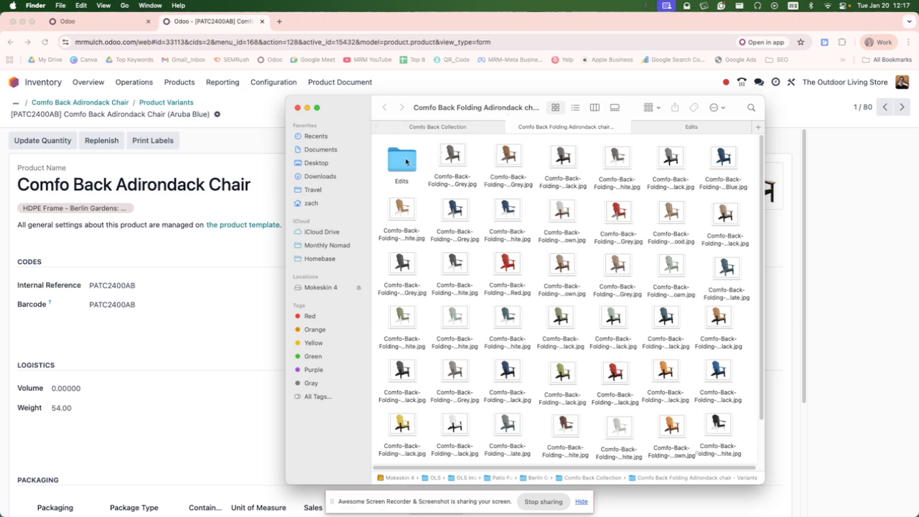
{"action": "left_click", "coordinate": [656, 129]}
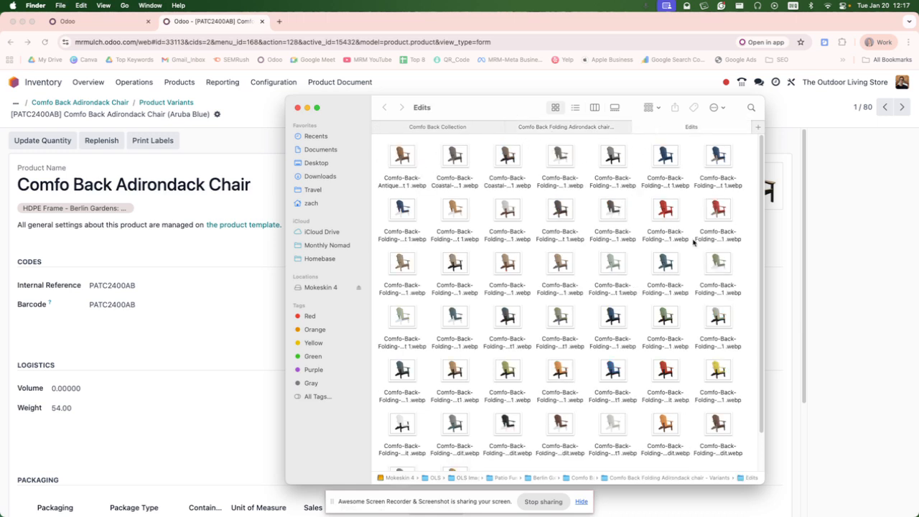
{"action": "left_click", "coordinate": [266, 305]}
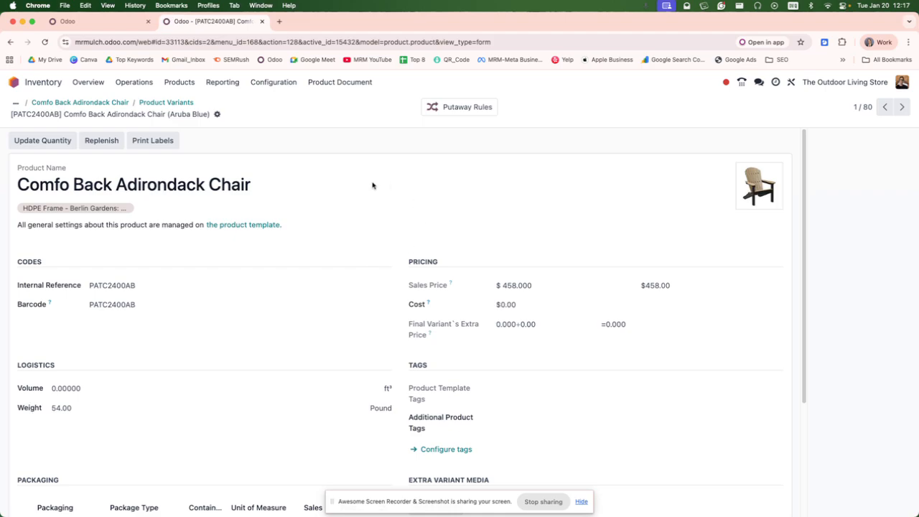
Switch to Photoshop to view the open folding Adirondack chair image, and return to the Odoo product variant in Chrome.
{"action": "key", "text": "ctrl+Up"}
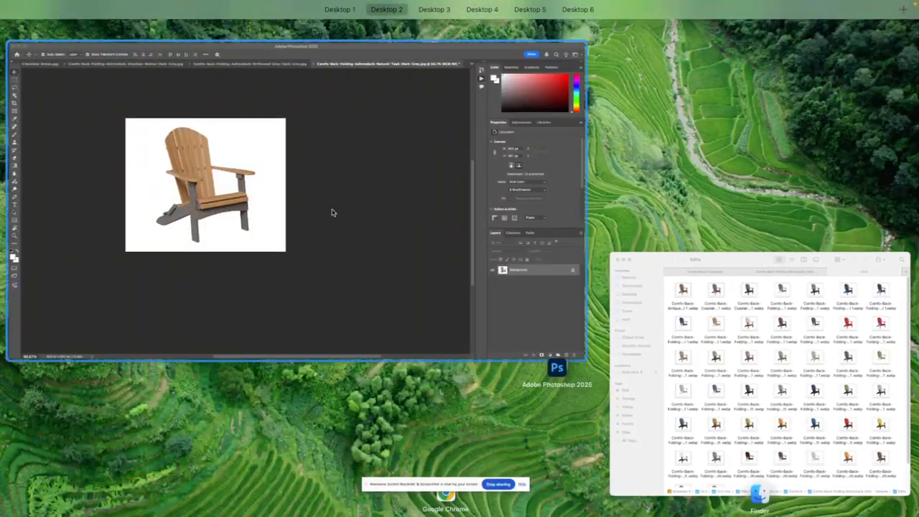
{"action": "left_click", "coordinate": [332, 213]}
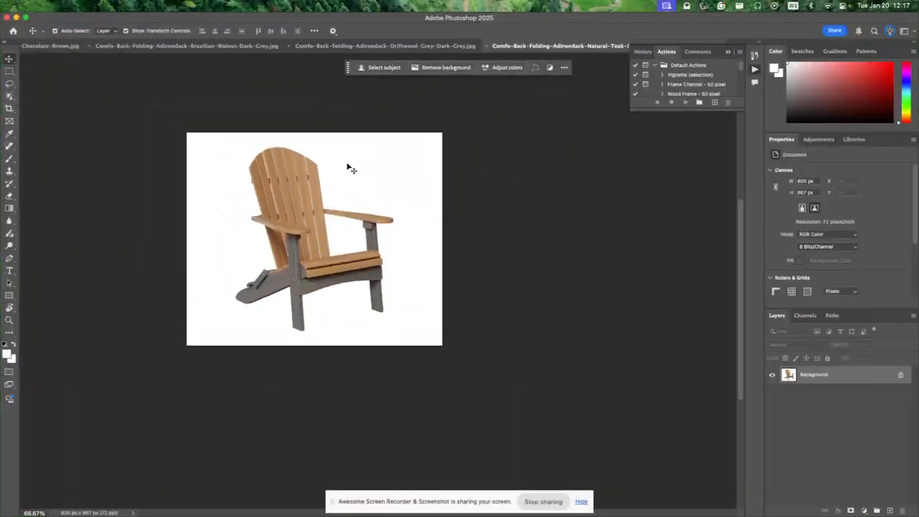
{"action": "key", "text": "ctrl+Right"}
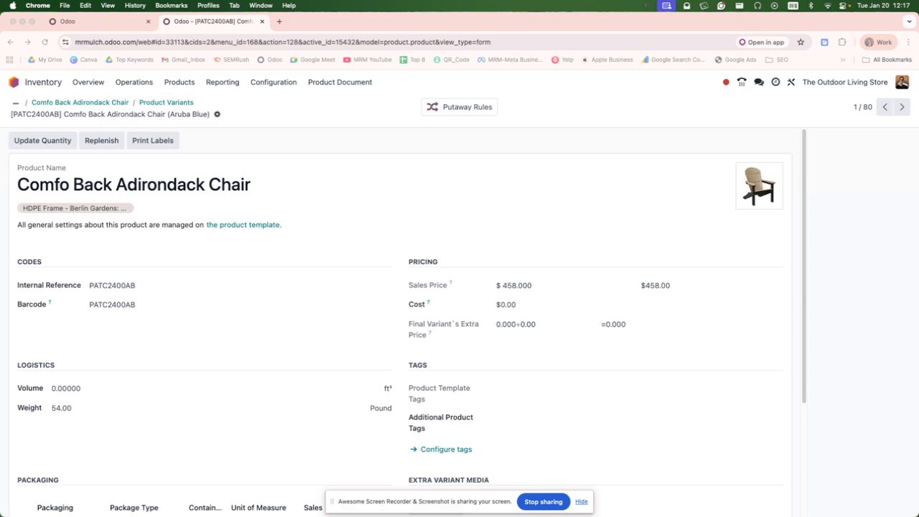
{"action": "key", "text": "ctrl+Left"}
{"action": "key", "text": "ctrl+Right"}
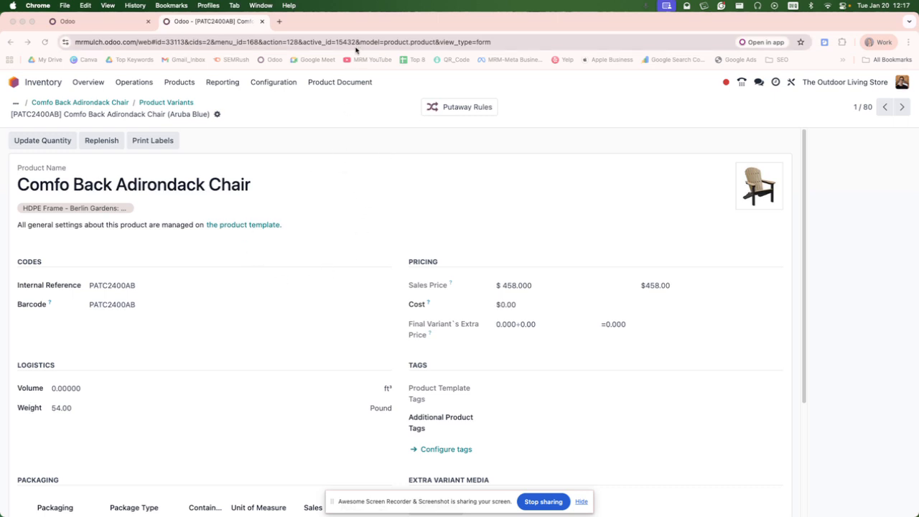
{"action": "mouse_move", "coordinate": [361, 28]}
{"action": "left_mouse_down"}
{"action": "mouse_move", "coordinate": [448, 107]}
{"action": "mouse_move", "coordinate": [362, 26]}
{"action": "left_mouse_up"}
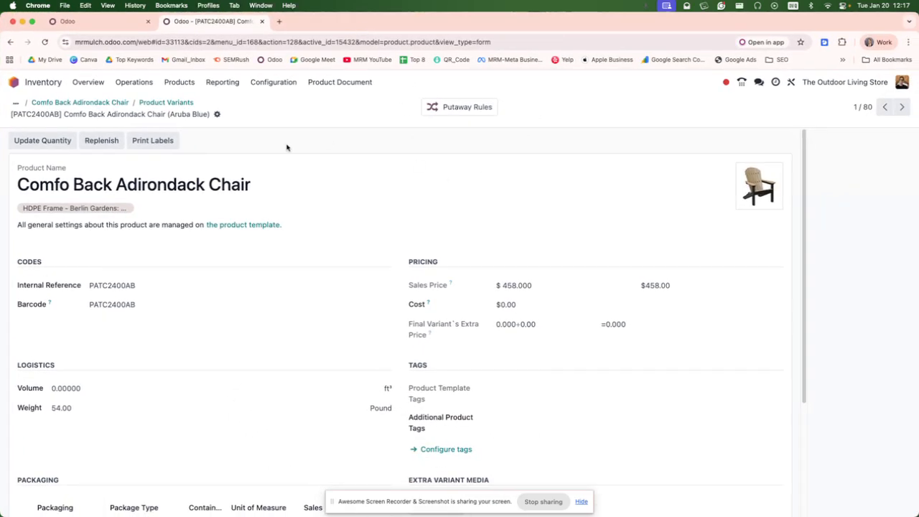
Open Odoo's Website app and accept the redirect to the mrmulch.com domain.
{"action": "left_click", "coordinate": [17, 81]}
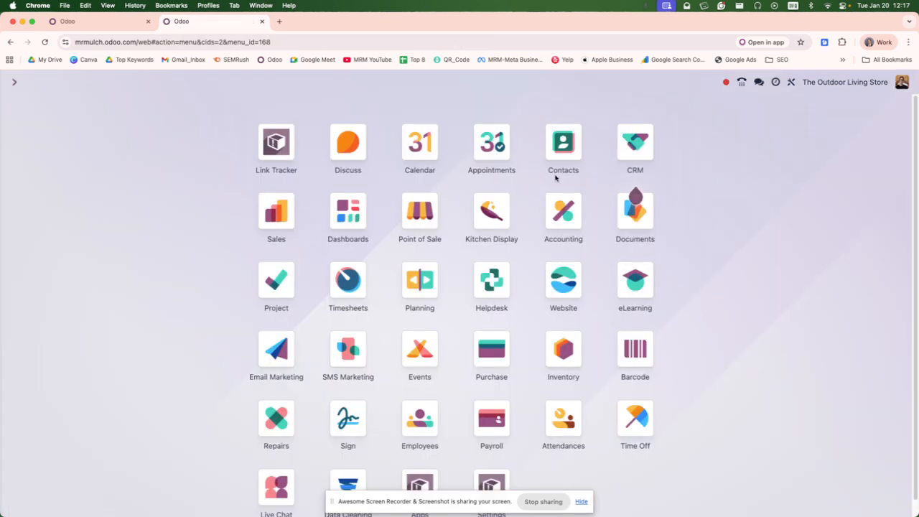
{"action": "left_click", "coordinate": [585, 292]}
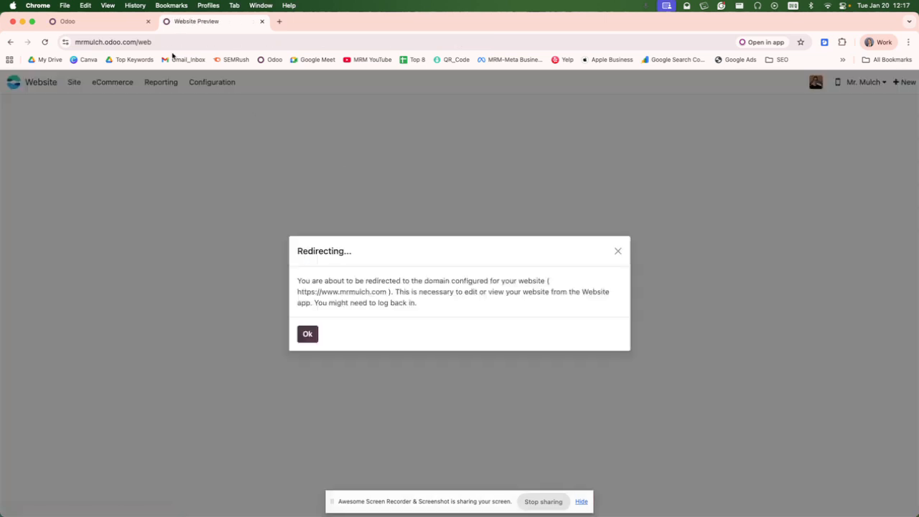
{"action": "left_click", "coordinate": [132, 21]}
{"action": "left_click", "coordinate": [194, 22]}
{"action": "left_click", "coordinate": [307, 334]}
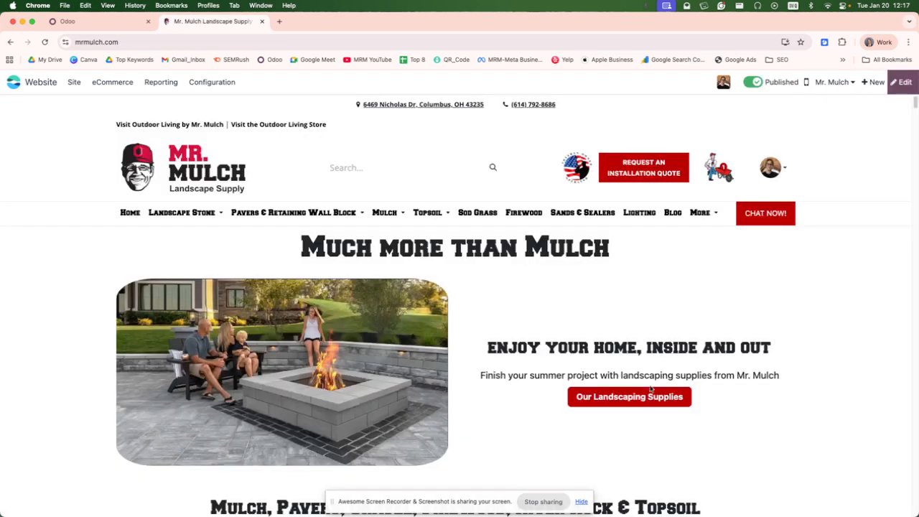
Switch the managed website to The Outdoor Living Store and open its eCommerce product list.
{"action": "left_click", "coordinate": [581, 501]}
{"action": "left_click", "coordinate": [830, 82]}
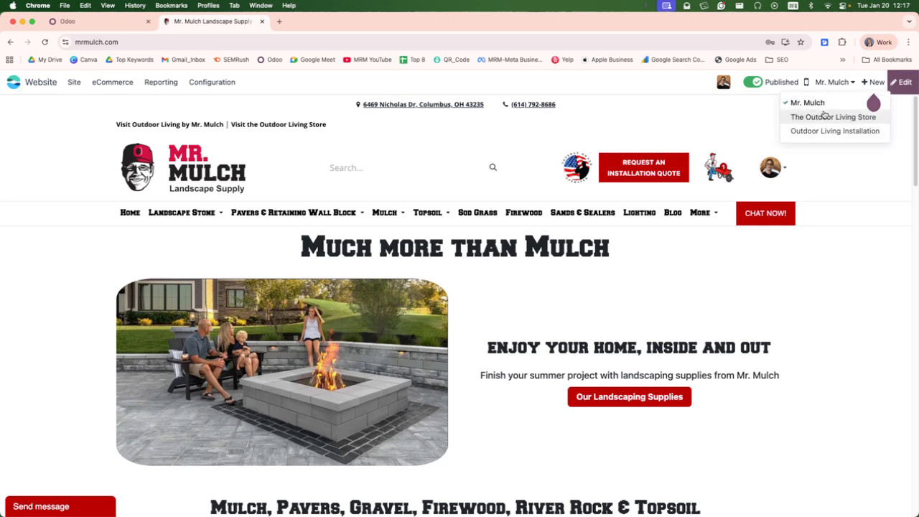
{"action": "left_click", "coordinate": [826, 115]}
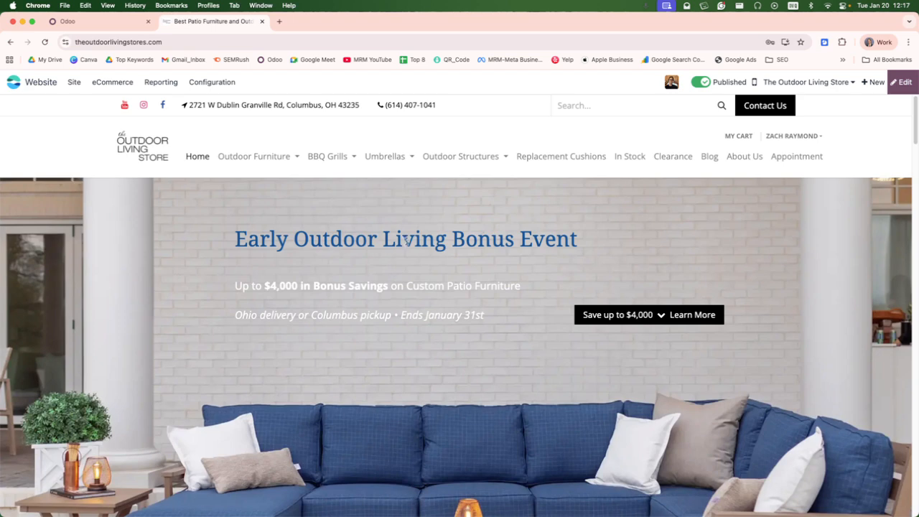
{"action": "scroll", "coordinate": [401, 239], "scroll_direction": "down", "scroll_amount": 1}
{"action": "scroll", "coordinate": [395, 235], "scroll_direction": "up", "scroll_amount": 1}
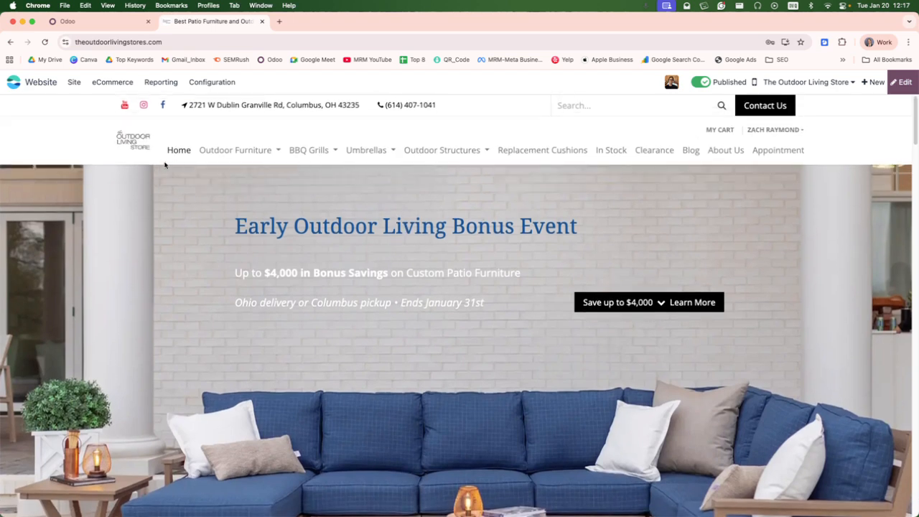
{"action": "left_click", "coordinate": [105, 83]}
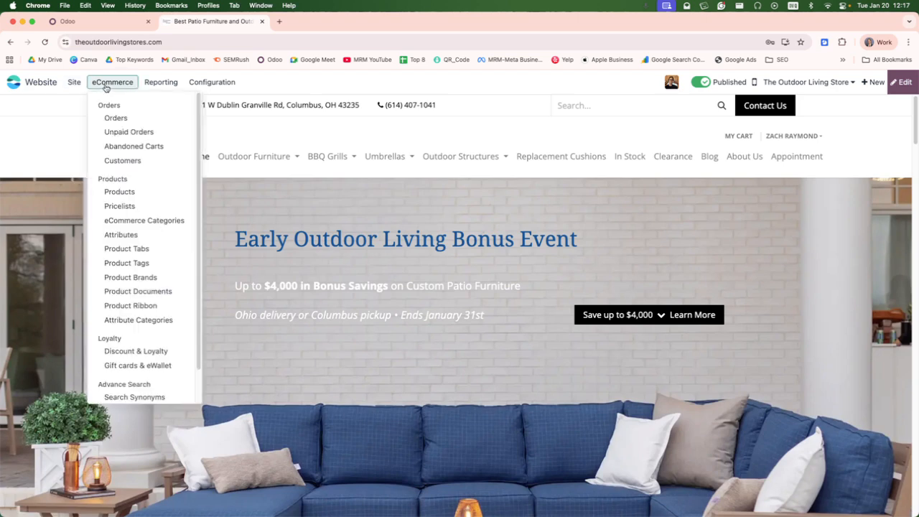
{"action": "left_click", "coordinate": [124, 193]}
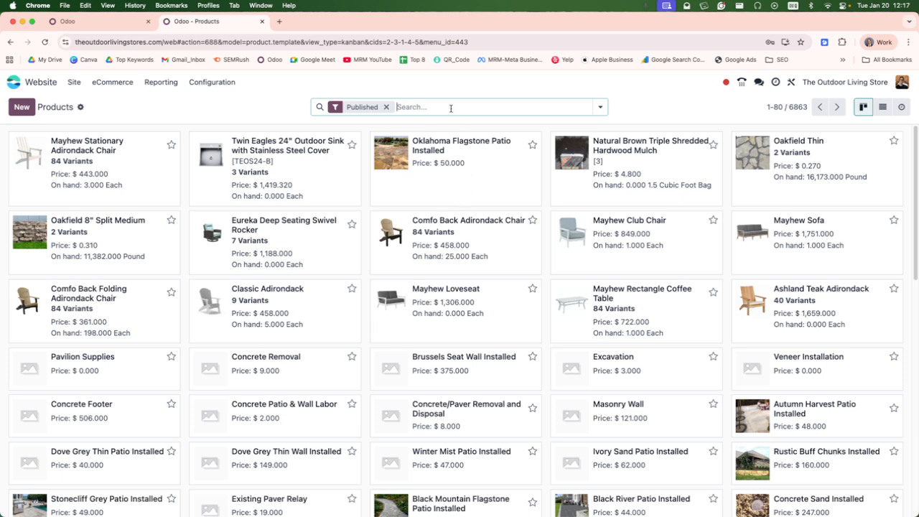
{"action": "type", "text": "comfo"}
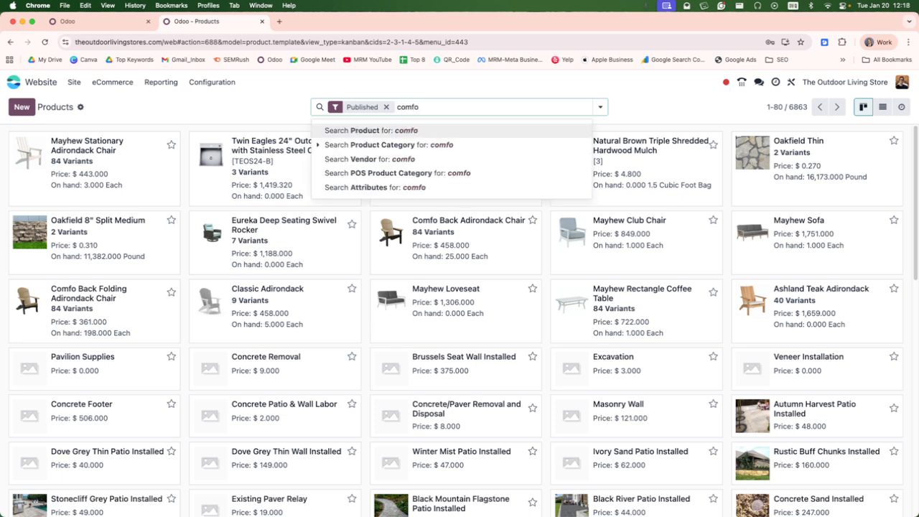
{"action": "left_click", "coordinate": [462, 223]}
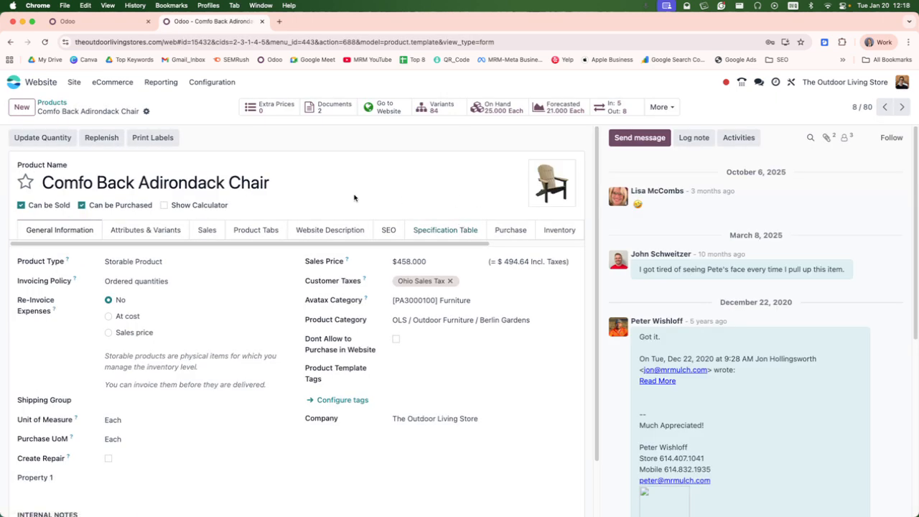
{"action": "left_click", "coordinate": [50, 102]}
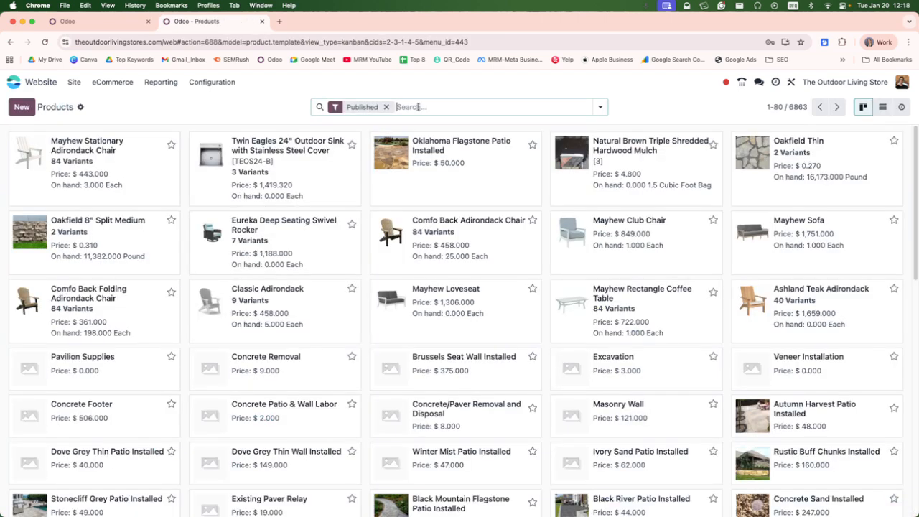
Search the products for "comfo back folding adirondack chair" and open the Comfo Back Folding Adirondack Chair.
{"action": "type", "text": "comfo bac"}
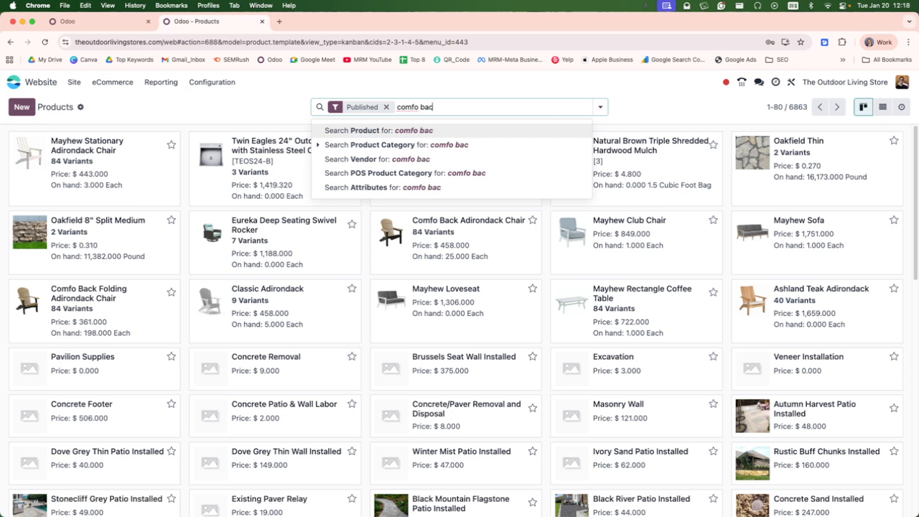
{"action": "type", "text": "k folding adir"}
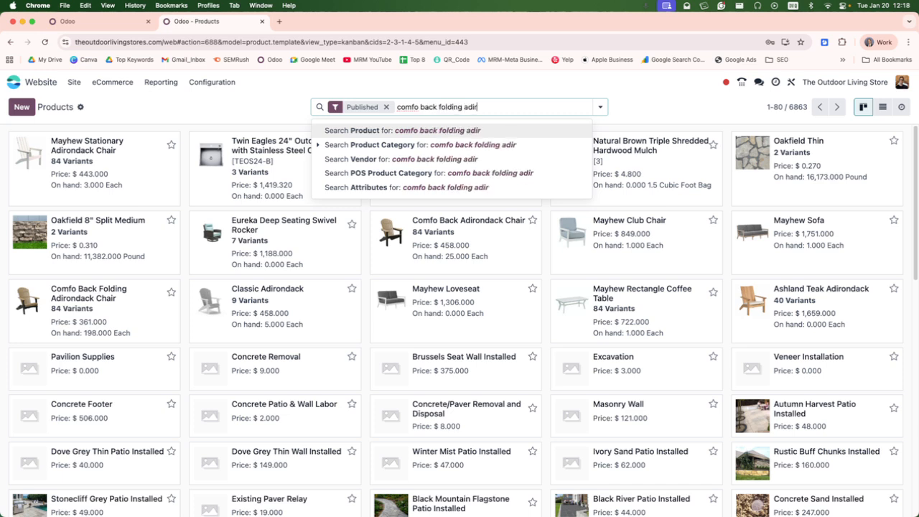
{"action": "type", "text": "ondack chai"}
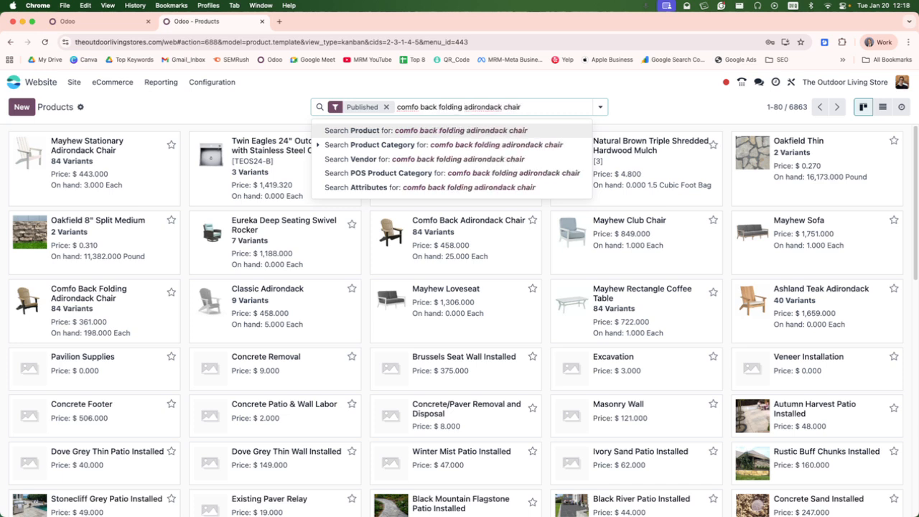
{"action": "type", "text": "r"}
{"action": "key", "text": "Return"}
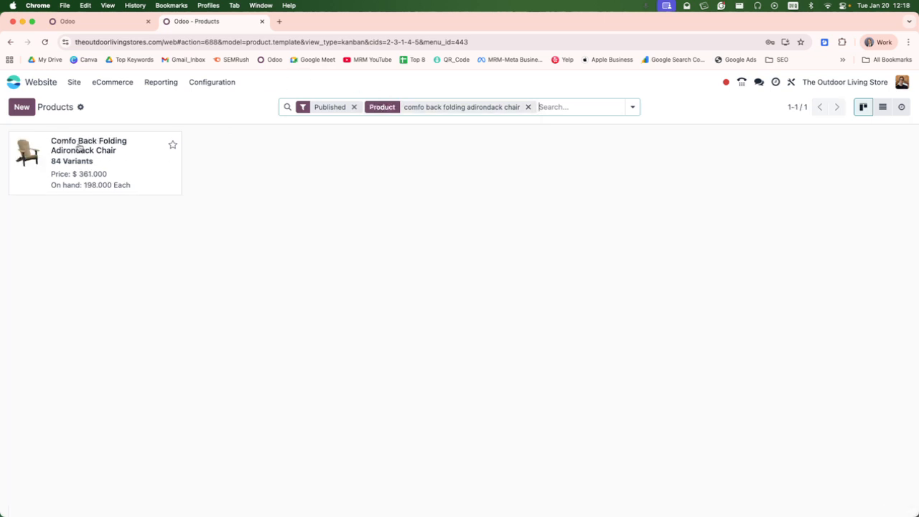
{"action": "left_click", "coordinate": [79, 149]}
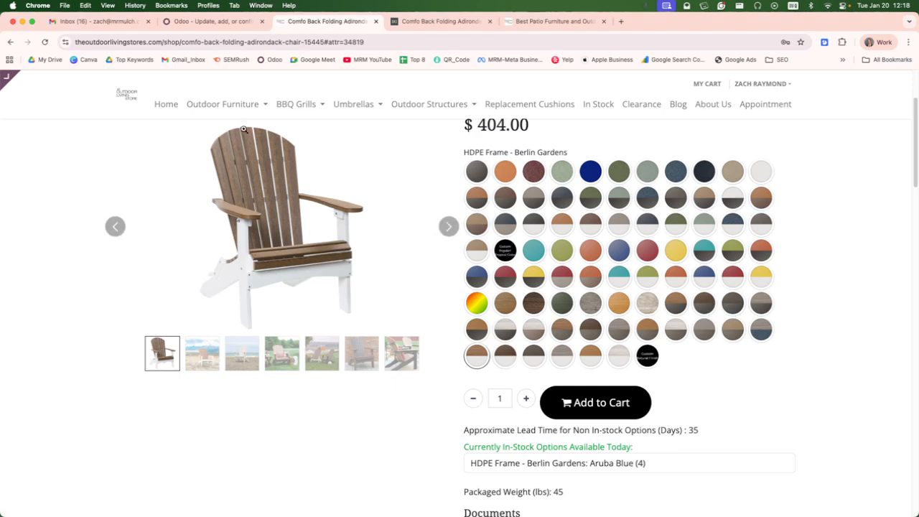
Select the first HDPE Frame color on the store's folding chair page and view the same chair on Berlin Gardens' site.
{"action": "scroll", "coordinate": [474, 193], "scroll_direction": "up", "scroll_amount": 5}
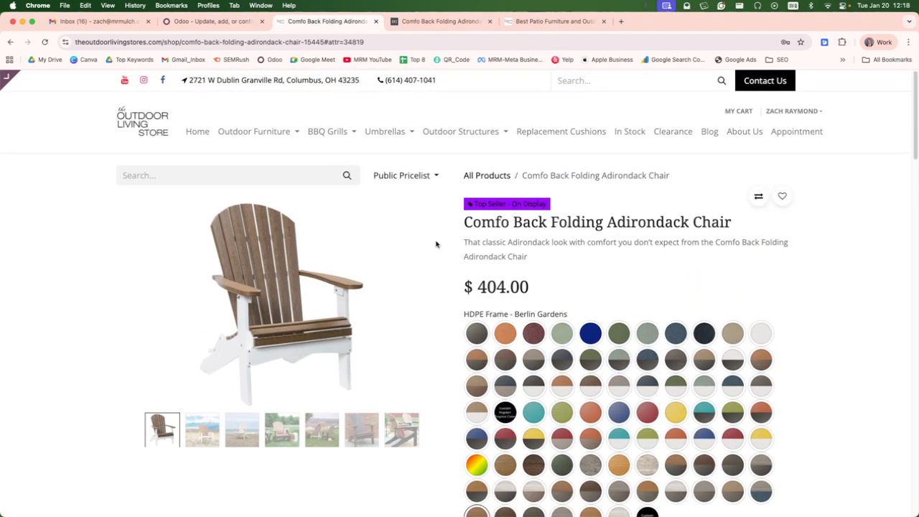
{"action": "left_click", "coordinate": [478, 338]}
{"action": "left_click", "coordinate": [440, 20]}
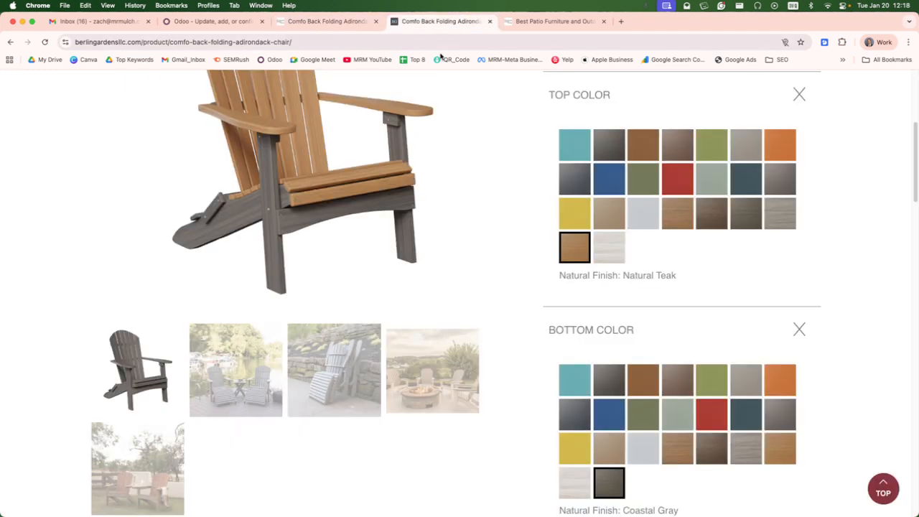
{"action": "scroll", "coordinate": [459, 184], "scroll_direction": "up", "scroll_amount": 4}
{"action": "scroll", "coordinate": [597, 226], "scroll_direction": "down", "scroll_amount": 1}
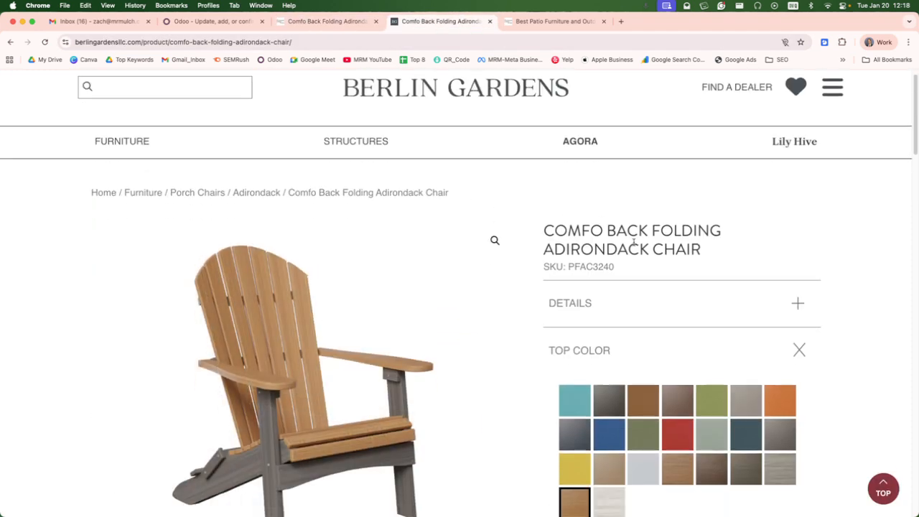
{"action": "scroll", "coordinate": [601, 221], "scroll_direction": "up", "scroll_amount": 1}
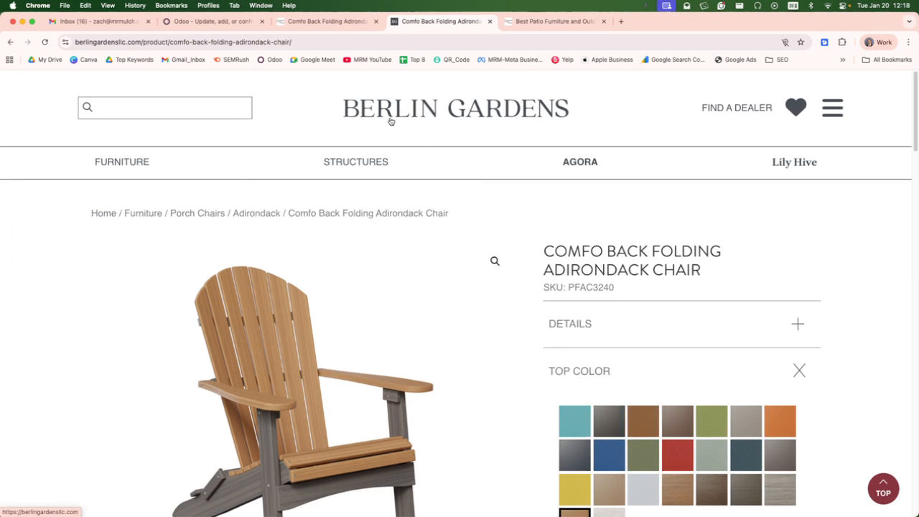
Open the manufacturer's homepage berlingardensllc.com in a new browser tab placed beside its chair product page.
{"action": "left_click", "coordinate": [622, 21]}
{"action": "left_click_drag", "start_coordinate": [628, 21], "coordinate": [517, 21]}
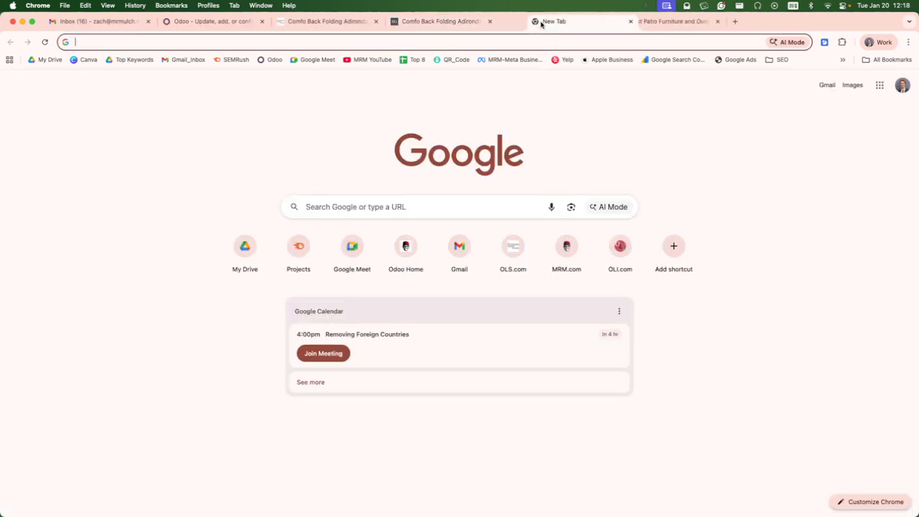
{"action": "left_click", "coordinate": [334, 23]}
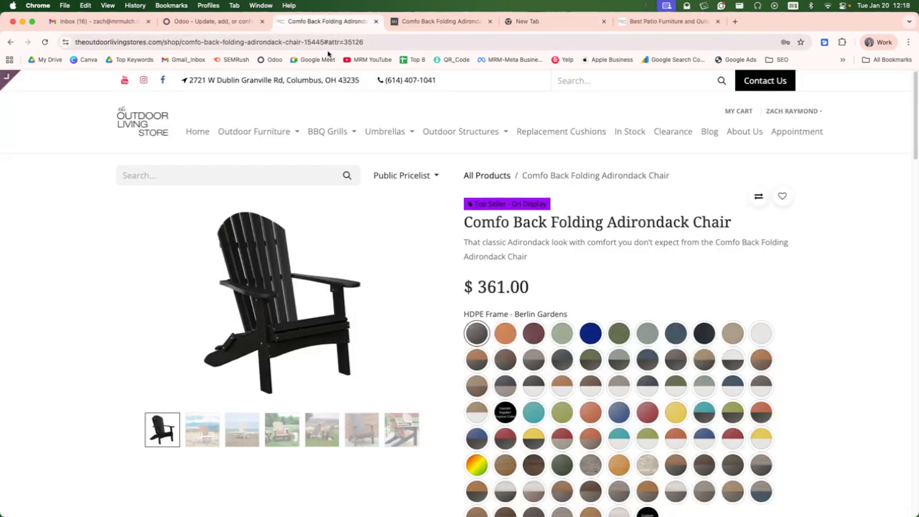
{"action": "triple_click", "coordinate": [487, 221]}
{"action": "left_click", "coordinate": [596, 79]}
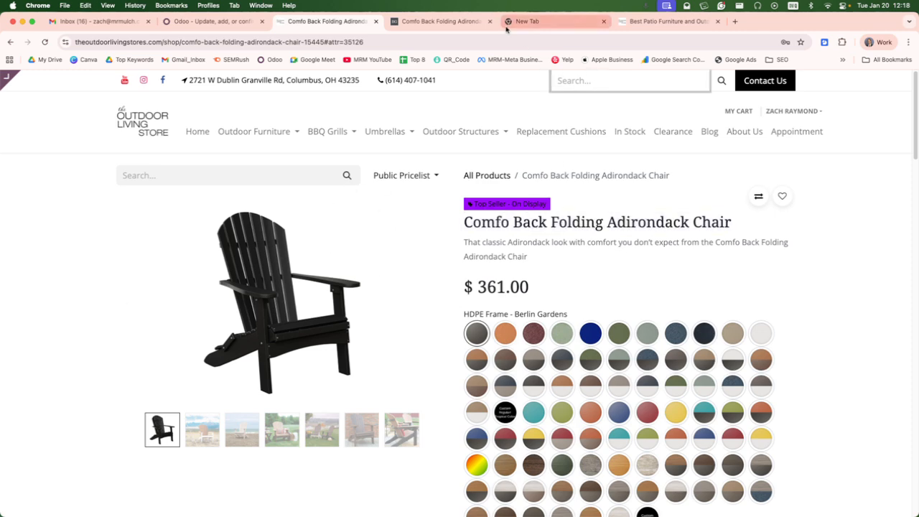
{"action": "left_click", "coordinate": [528, 22]}
{"action": "type", "text": "berl"}
{"action": "left_click", "coordinate": [435, 62]}
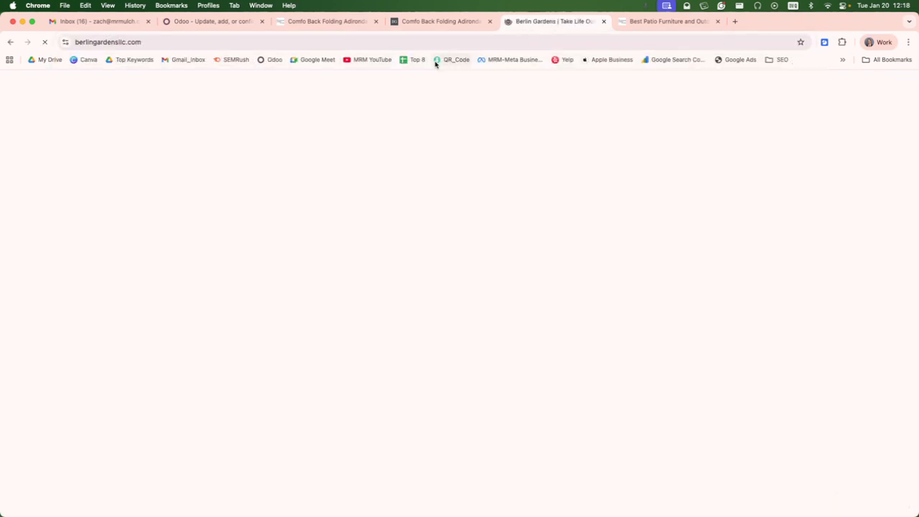
{"action": "left_click", "coordinate": [441, 22]}
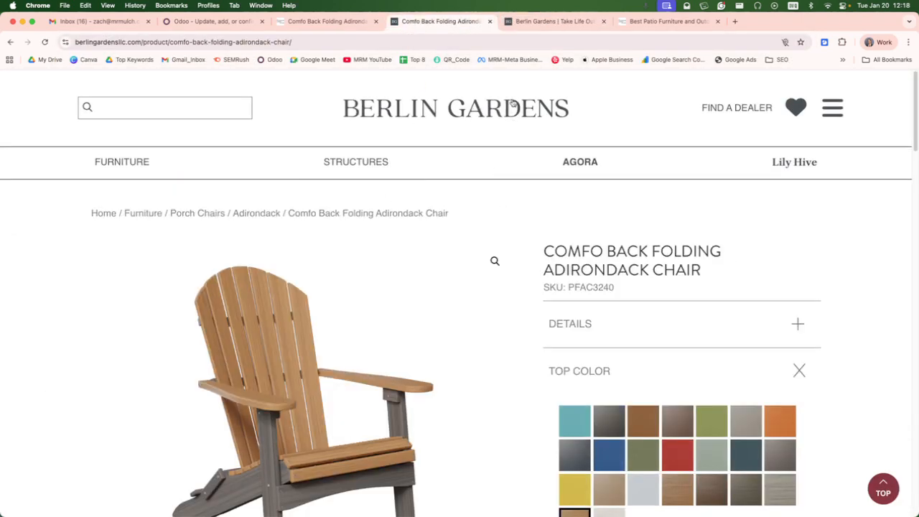
{"action": "left_click", "coordinate": [546, 23]}
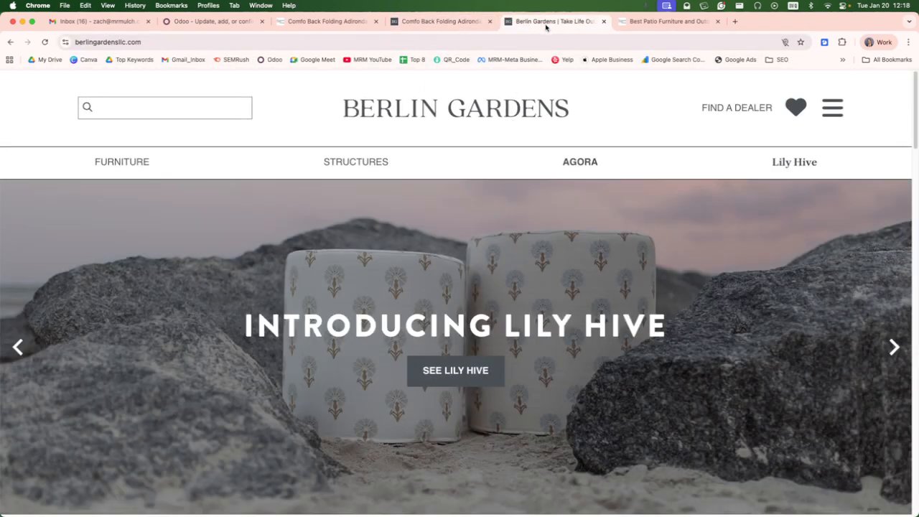
Load the berlingardensllc.com homepage again and open its Comfo Back furniture collection.
{"action": "left_click", "coordinate": [153, 42]}
{"action": "type", "text": "m"}
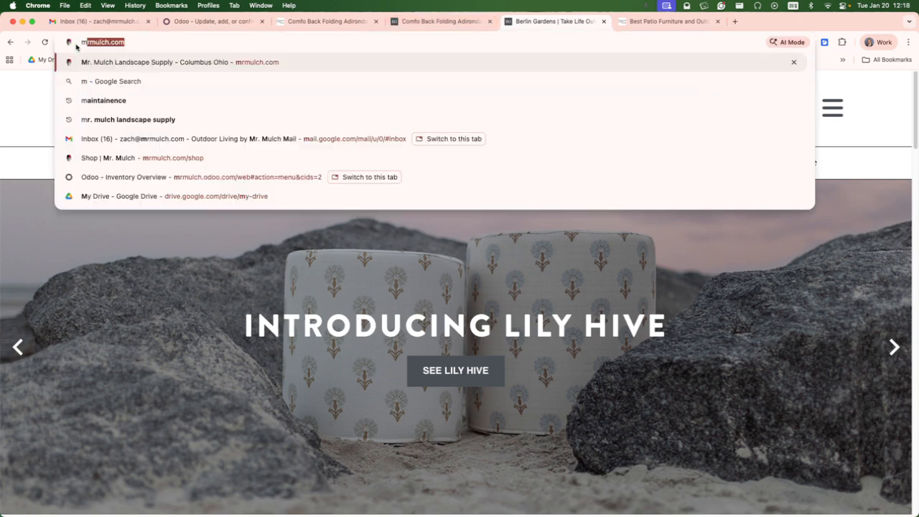
{"action": "type", "text": "a"}
{"action": "key", "text": "BackSpace"}
{"action": "key", "text": "BackSpace"}
{"action": "type", "text": "berli"}
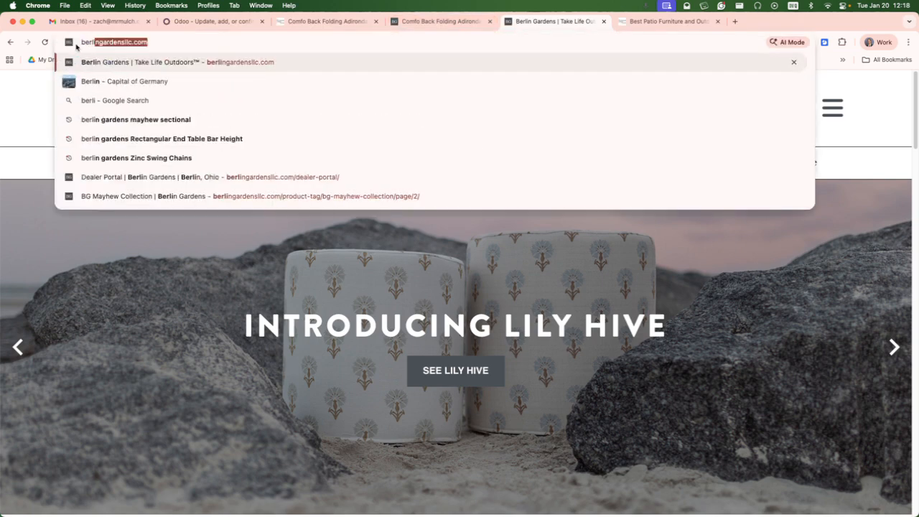
{"action": "key", "text": "Return"}
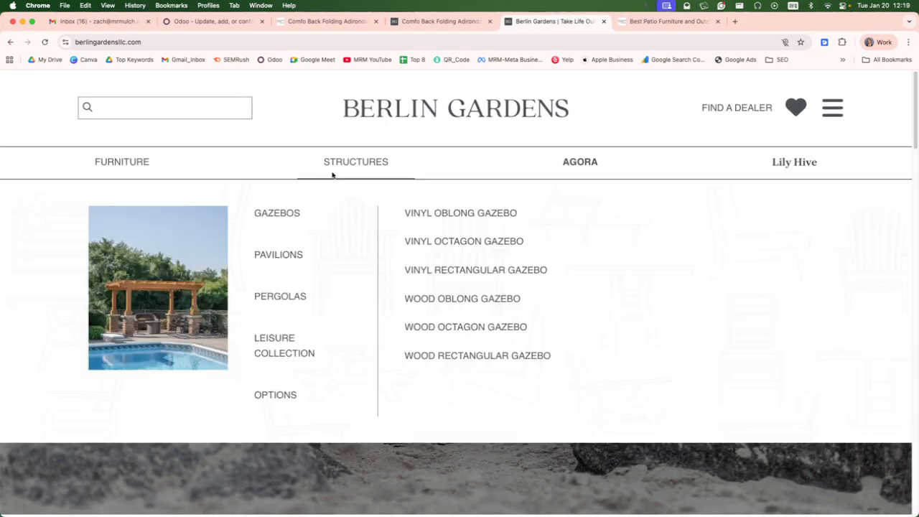
{"action": "mouse_move", "coordinate": [137, 164]}
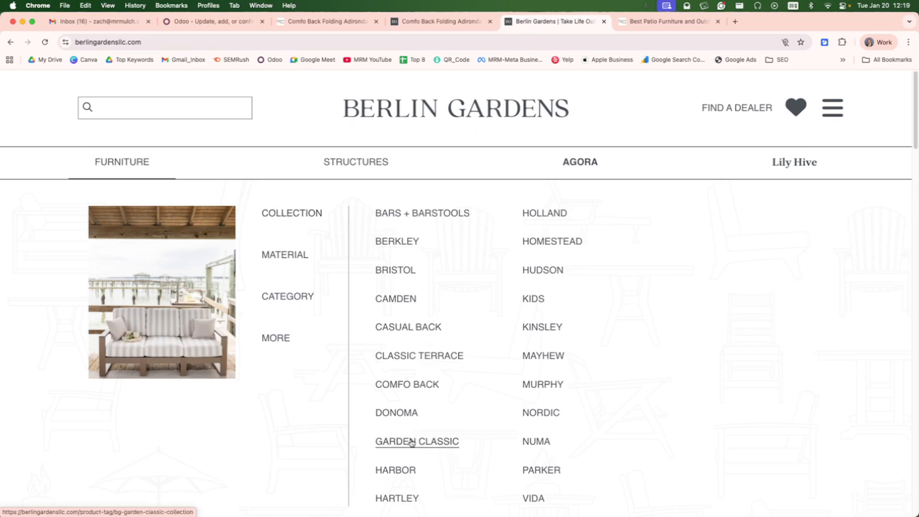
{"action": "left_click", "coordinate": [408, 386]}
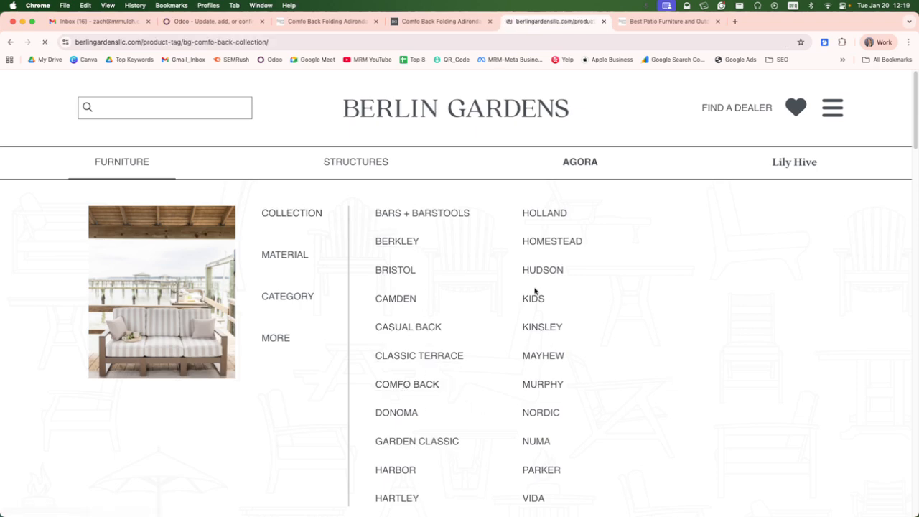
Find "folding" on the collection page and open the Comfo Back Folding Adirondack Chair.
{"action": "scroll", "coordinate": [539, 251], "scroll_direction": "down", "scroll_amount": 3}
{"action": "key", "text": "super+f"}
{"action": "type", "text": "f"}
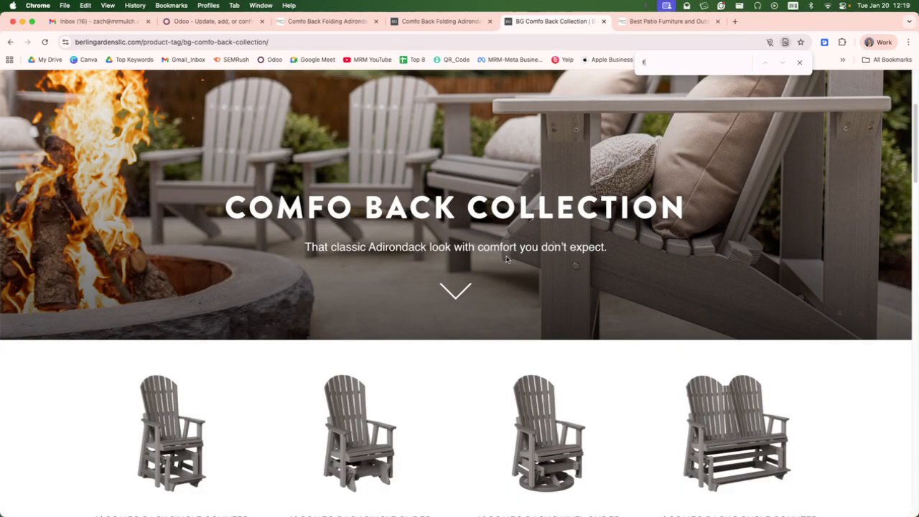
{"action": "type", "text": "olding"}
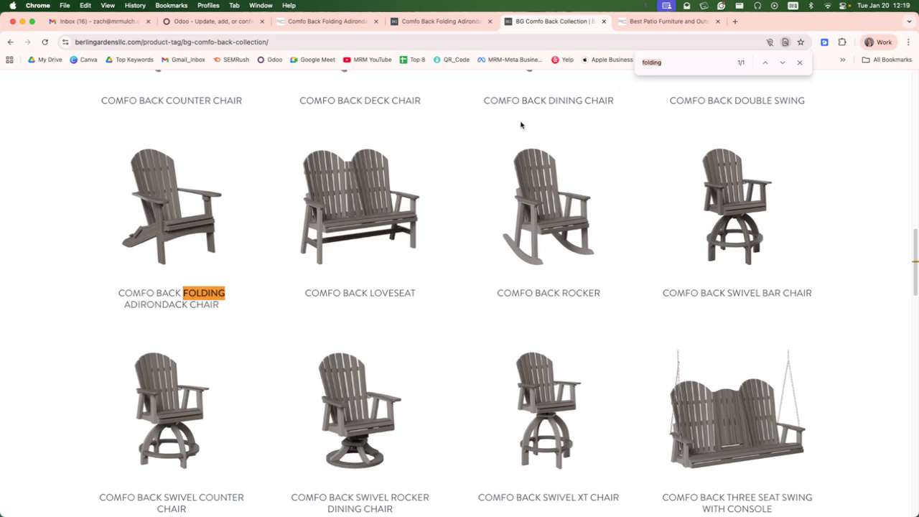
{"action": "left_click", "coordinate": [174, 232]}
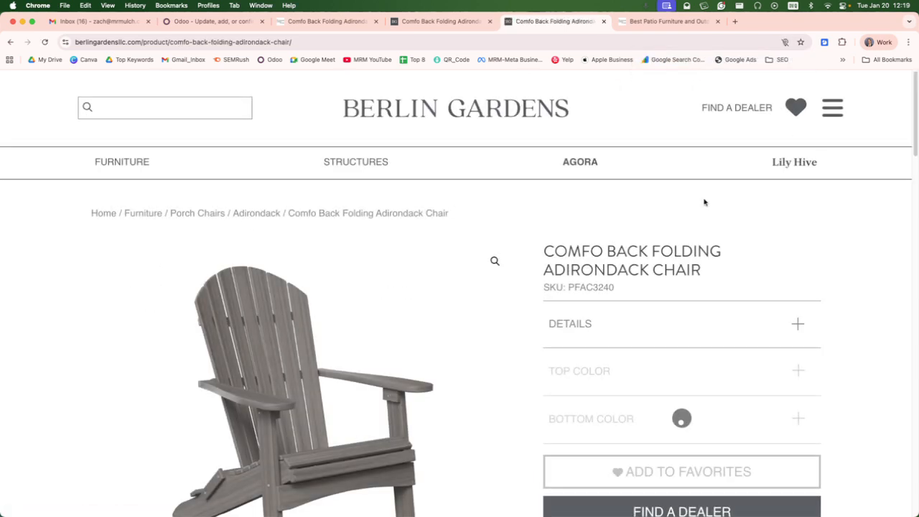
Expand the chair's Top Color and Bottom Color options to show all swatches.
{"action": "scroll", "coordinate": [503, 287], "scroll_direction": "down", "scroll_amount": 2}
{"action": "left_click", "coordinate": [799, 215]}
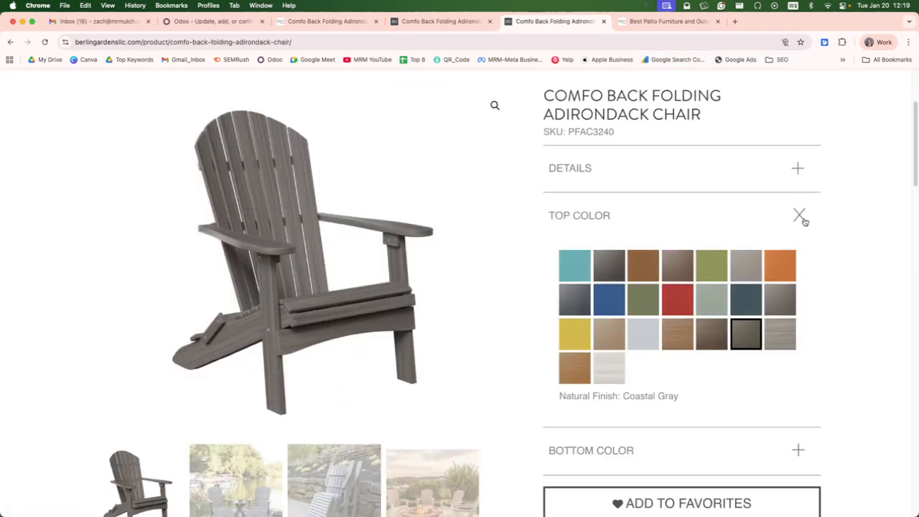
{"action": "scroll", "coordinate": [802, 288], "scroll_direction": "down", "scroll_amount": 1}
{"action": "left_click", "coordinate": [797, 424]}
{"action": "scroll", "coordinate": [728, 375], "scroll_direction": "down", "scroll_amount": 2}
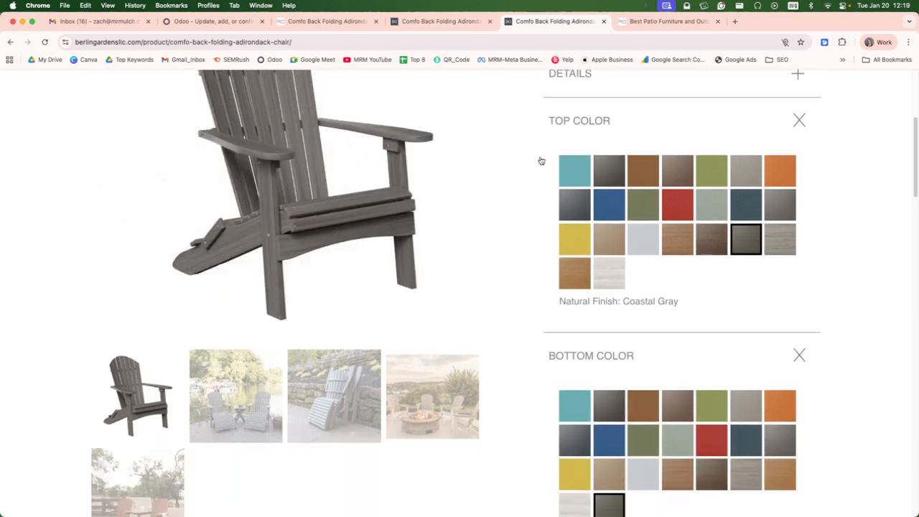
Move the Berlin Gardens browser window to Desktop 4, switch to the desktop with the Odoo chair product and close its spare Odoo tab.
{"action": "key", "text": "ctrl+Up"}
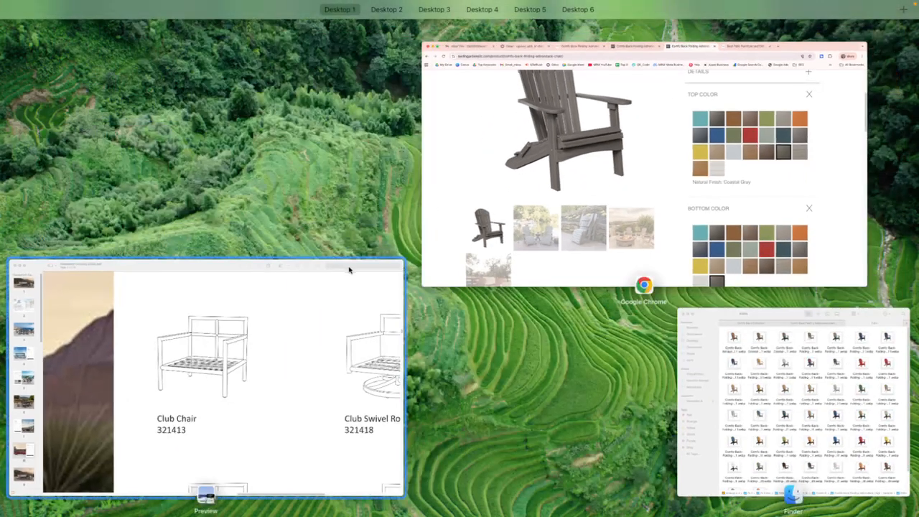
{"action": "left_click_drag", "start_coordinate": [483, 269], "coordinate": [505, 36]}
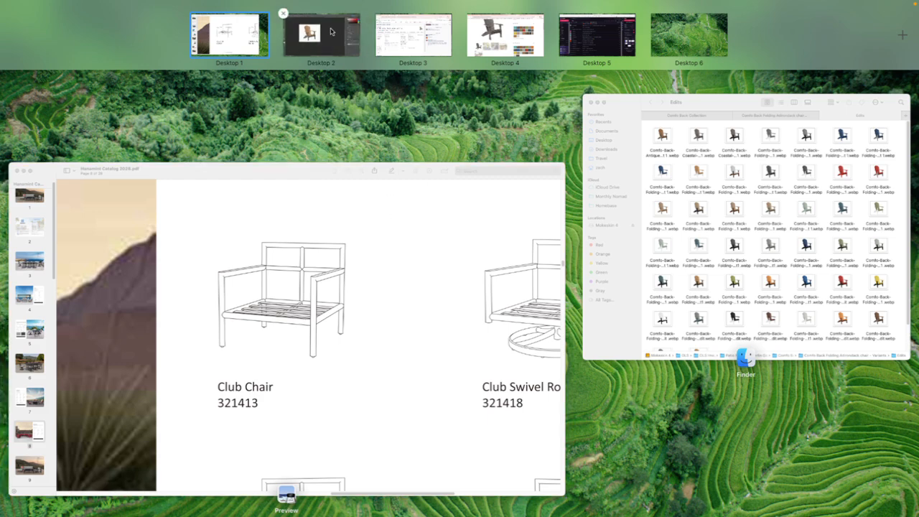
{"action": "left_click", "coordinate": [331, 31]}
{"action": "key", "text": "ctrl+Right"}
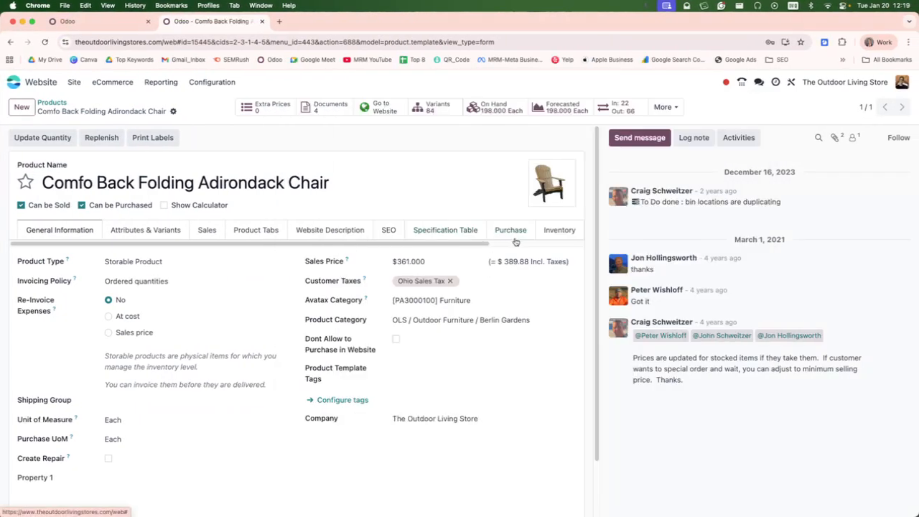
{"action": "mouse_move", "coordinate": [573, 187]}
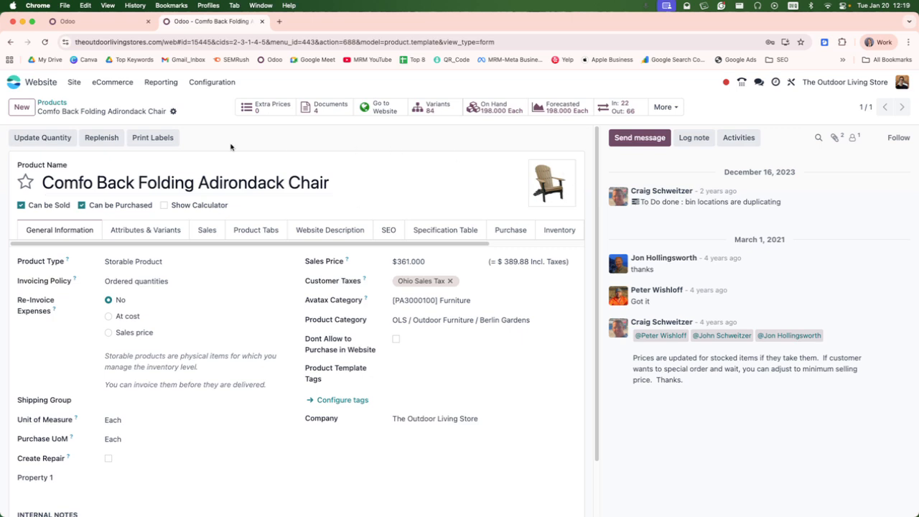
{"action": "left_click", "coordinate": [148, 21]}
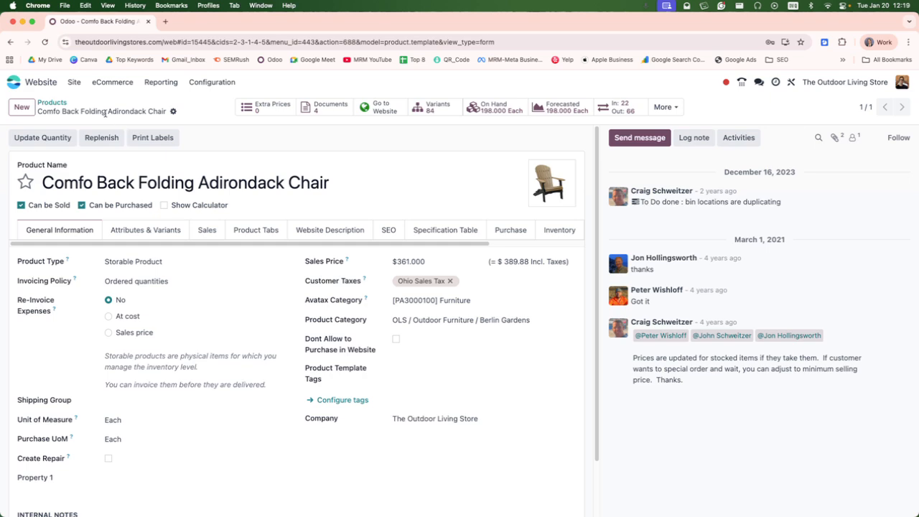
Bring the Berlin Gardens chair page in front of the Finder window and review the chair beside its color options.
{"action": "key", "text": "ctrl+Right"}
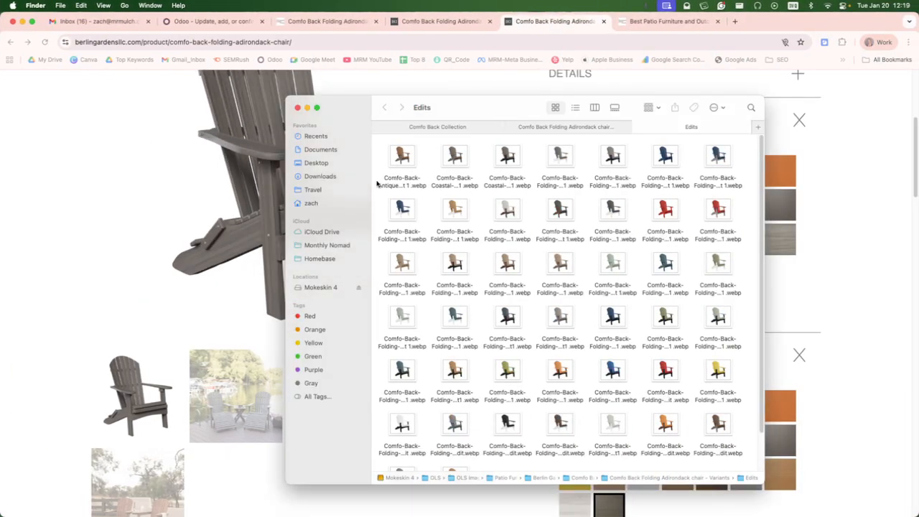
{"action": "left_click", "coordinate": [213, 188]}
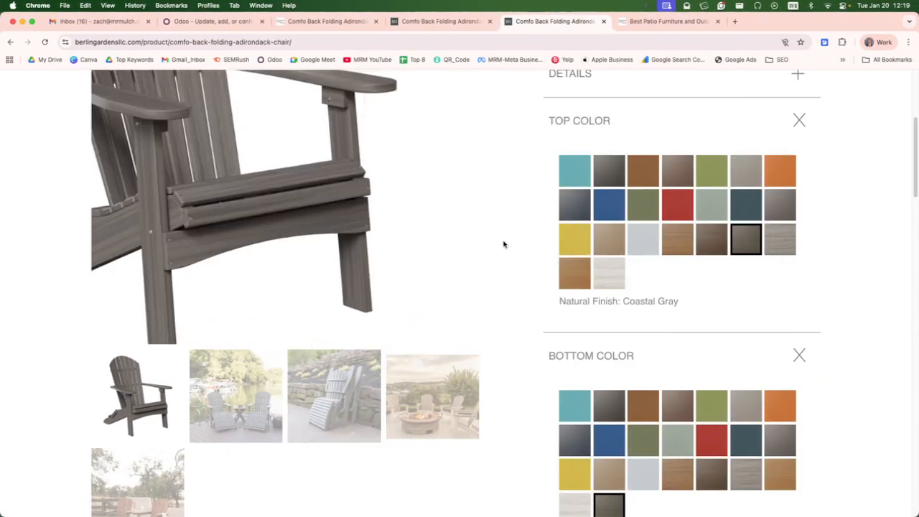
{"action": "scroll", "coordinate": [448, 242], "scroll_direction": "up", "scroll_amount": 3}
{"action": "scroll", "coordinate": [406, 199], "scroll_direction": "down", "scroll_amount": 3}
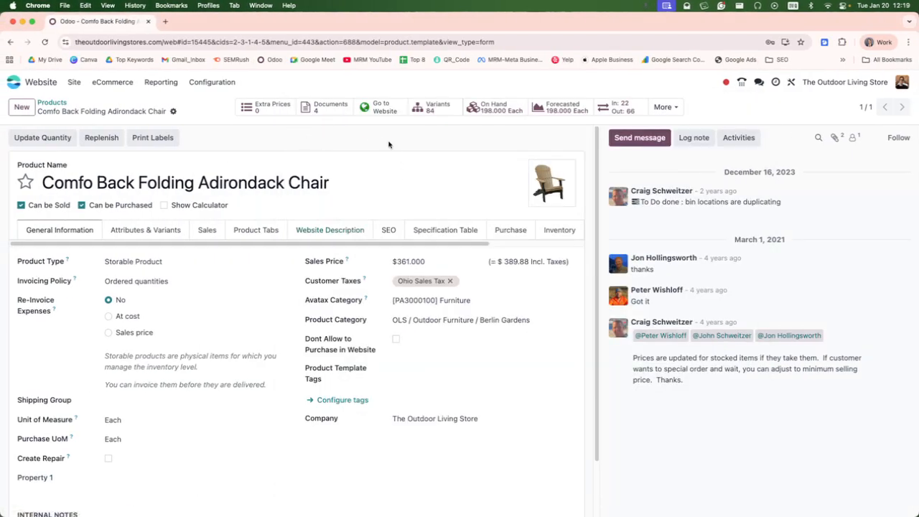
Open the Odoo chair's product variants and view the Aruba Blue variant PFAC3240AB with its image, keeping the browser window at full width.
{"action": "left_click", "coordinate": [426, 109]}
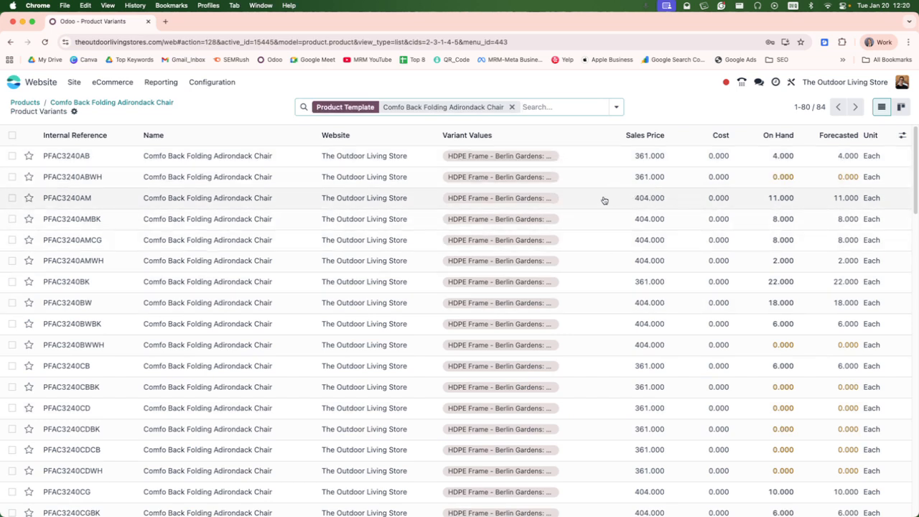
{"action": "left_click", "coordinate": [596, 159]}
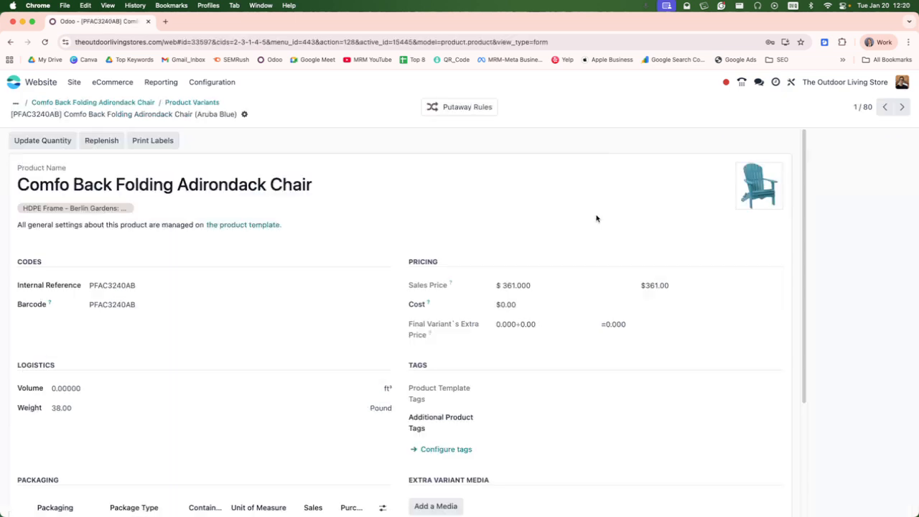
{"action": "mouse_move", "coordinate": [748, 191]}
{"action": "left_click_drag", "start_coordinate": [195, 114], "coordinate": [235, 115]}
{"action": "left_click", "coordinate": [249, 135]}
{"action": "left_click_drag", "start_coordinate": [916, 14], "coordinate": [682, 14]}
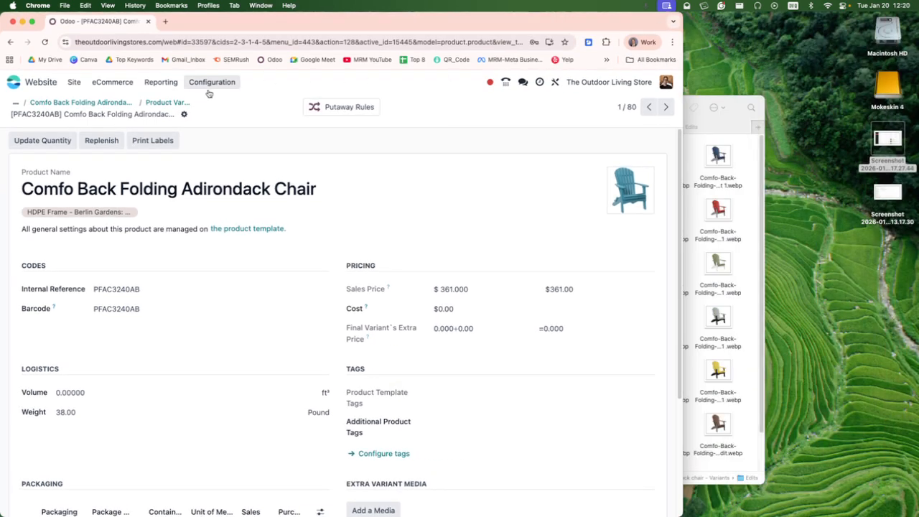
{"action": "double_click", "coordinate": [358, 25]}
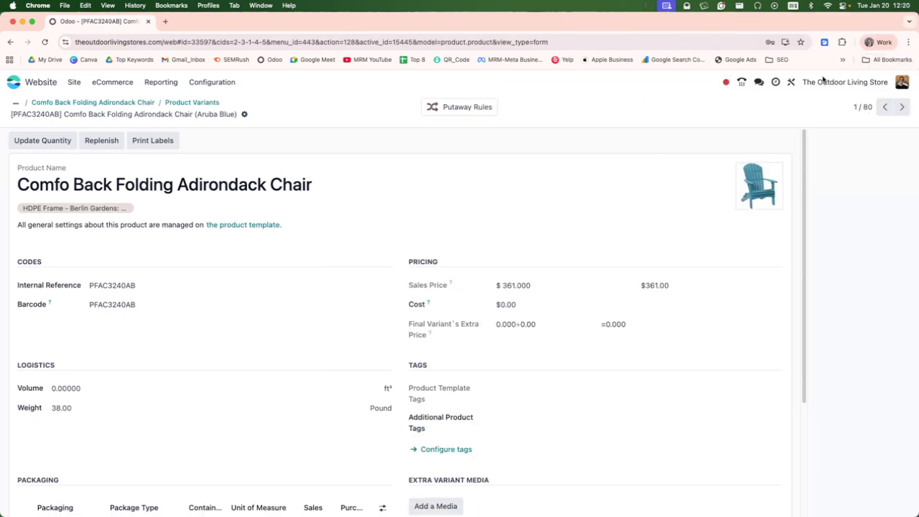
Return to the Berlin Gardens chair page and set both the top and bottom colors to Aruba Blue.
{"action": "key", "text": "super+Tab"}
{"action": "left_click", "coordinate": [560, 92]}
{"action": "key", "text": "ctrl+Left"}
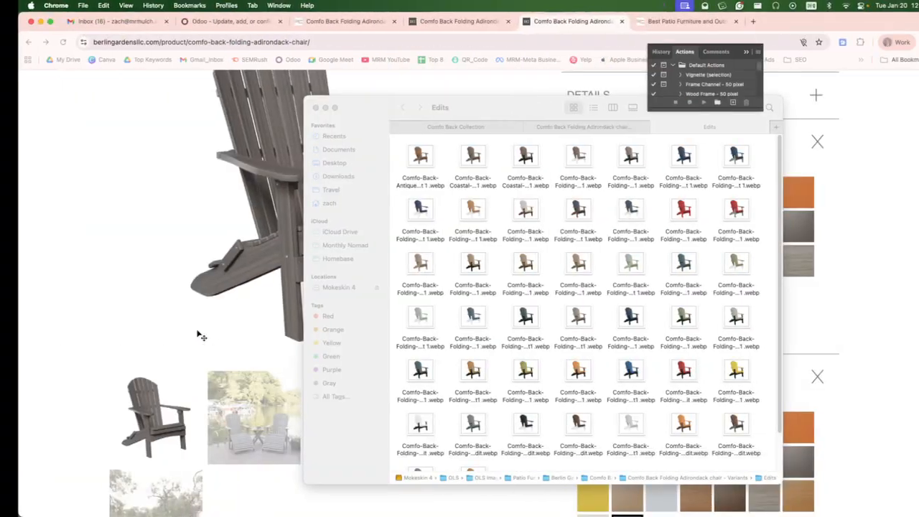
{"action": "left_click", "coordinate": [197, 332]}
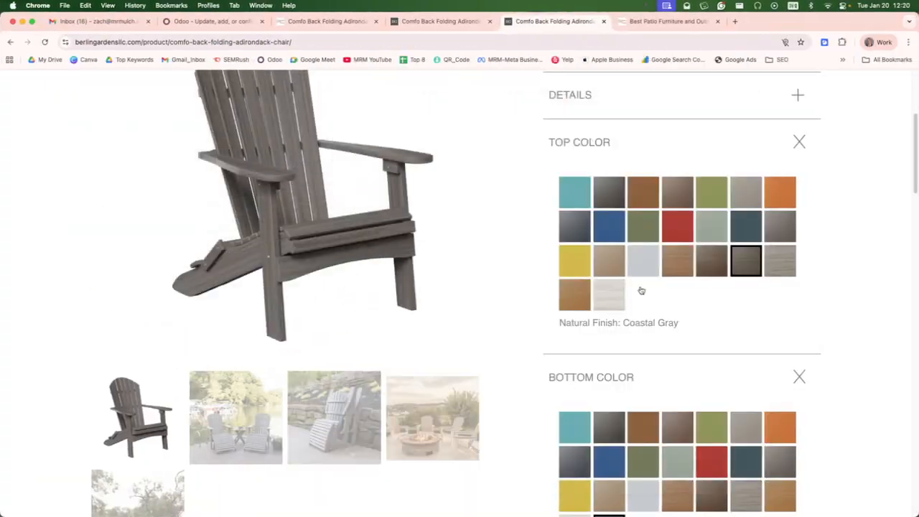
{"action": "left_click", "coordinate": [574, 194]}
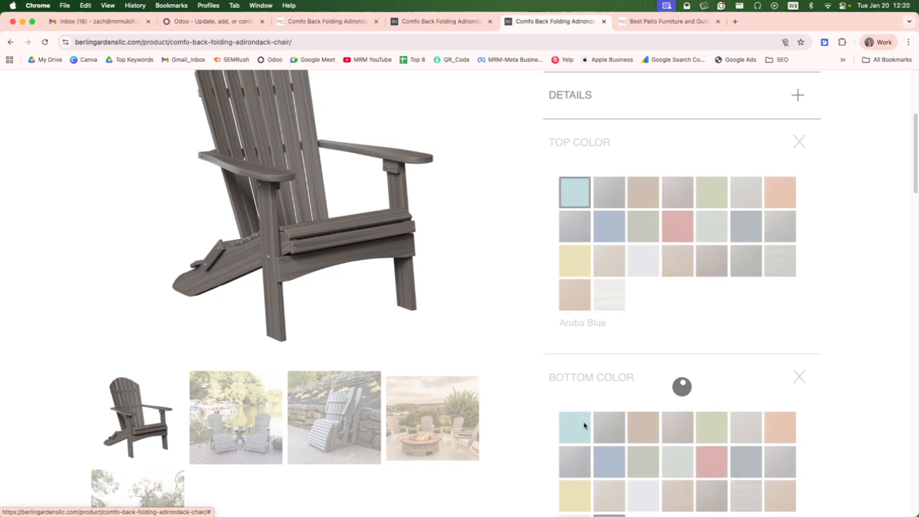
{"action": "left_click", "coordinate": [581, 430]}
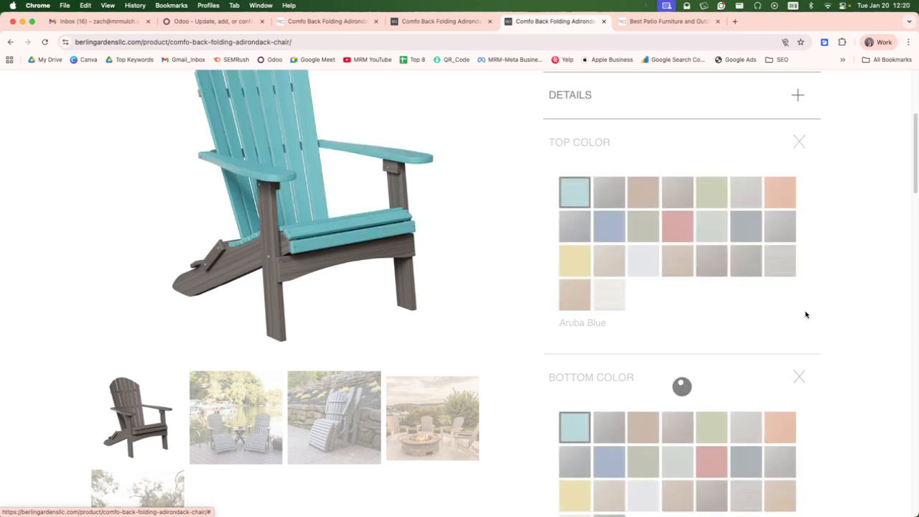
Save the all-Aruba Blue chair image from the product page into the Comfo Back Folding Adirondack chair - Variants folder.
{"action": "scroll", "coordinate": [806, 314], "scroll_direction": "down", "scroll_amount": 2}
{"action": "scroll", "coordinate": [806, 314], "scroll_direction": "down", "scroll_amount": 2}
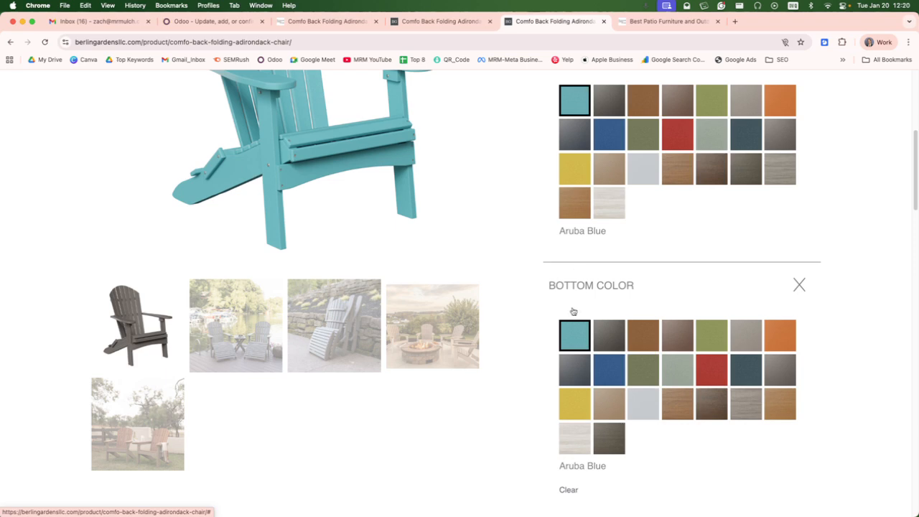
{"action": "right_click", "coordinate": [307, 159]}
{"action": "left_click", "coordinate": [334, 176]}
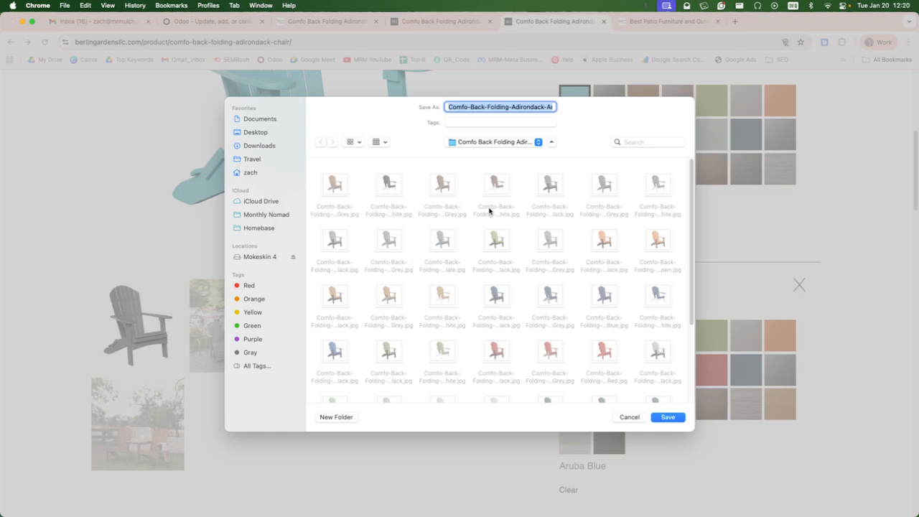
{"action": "left_click", "coordinate": [484, 143]}
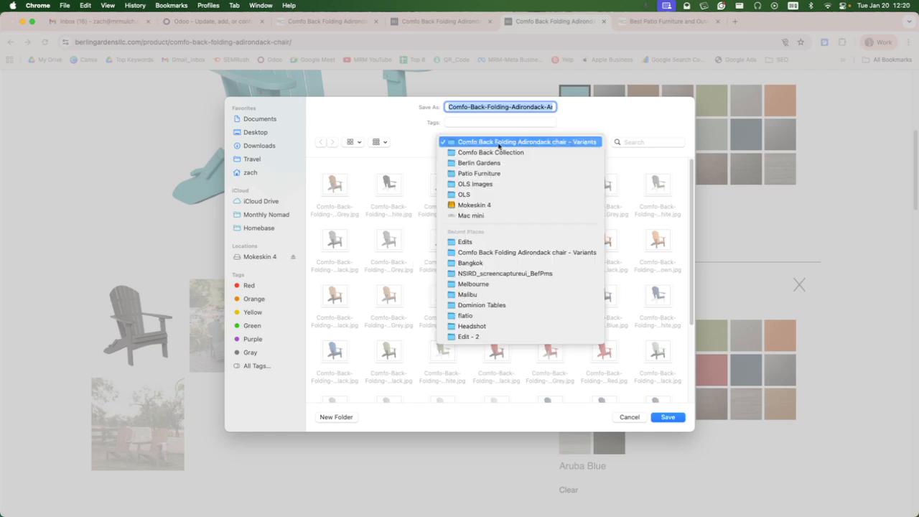
{"action": "left_click", "coordinate": [418, 158]}
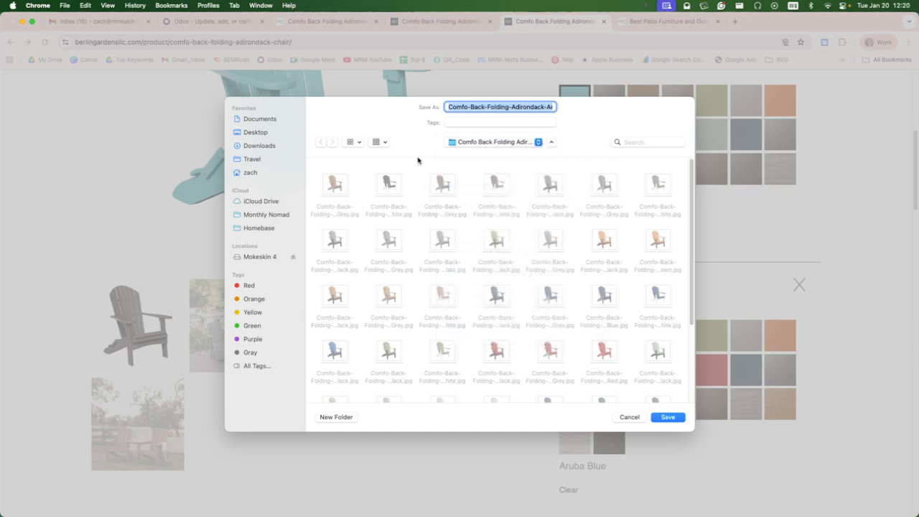
{"action": "scroll", "coordinate": [441, 252], "scroll_direction": "down", "scroll_amount": 5}
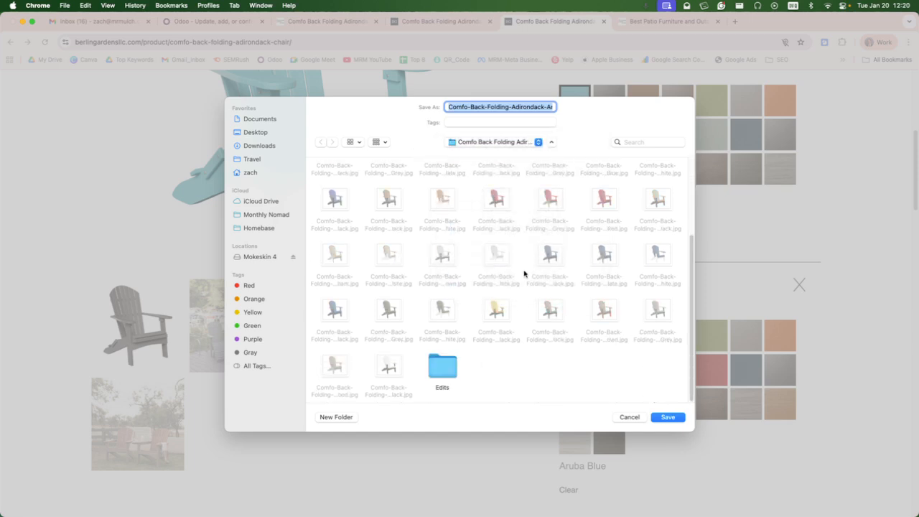
{"action": "scroll", "coordinate": [514, 274], "scroll_direction": "up", "scroll_amount": 3}
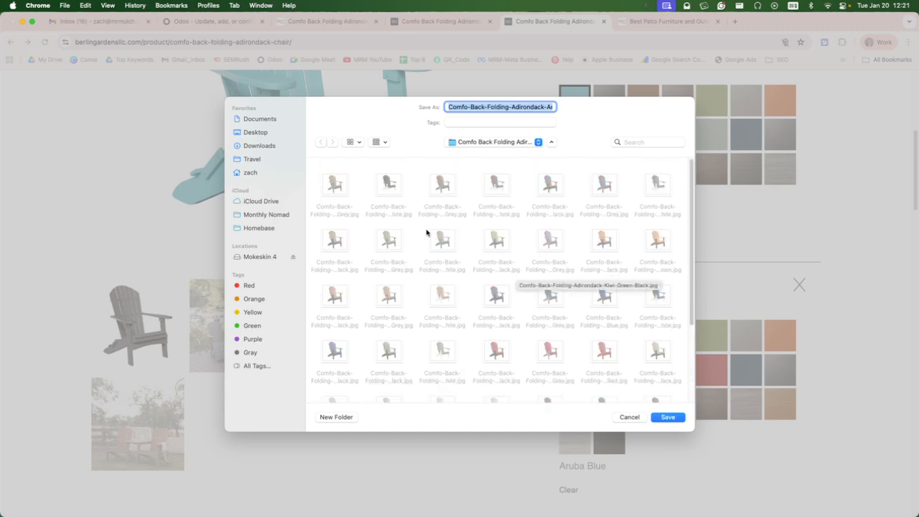
{"action": "scroll", "coordinate": [514, 274], "scroll_direction": "down", "scroll_amount": 3}
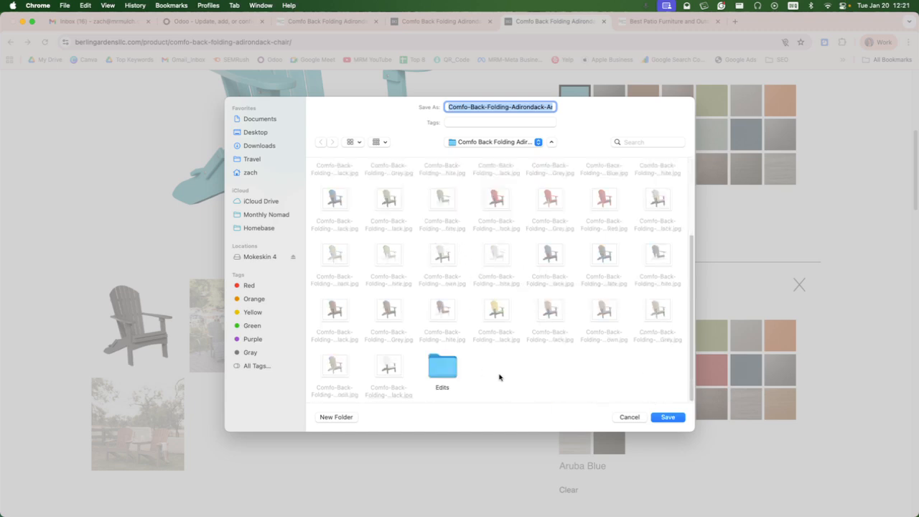
{"action": "right_click", "coordinate": [491, 357]}
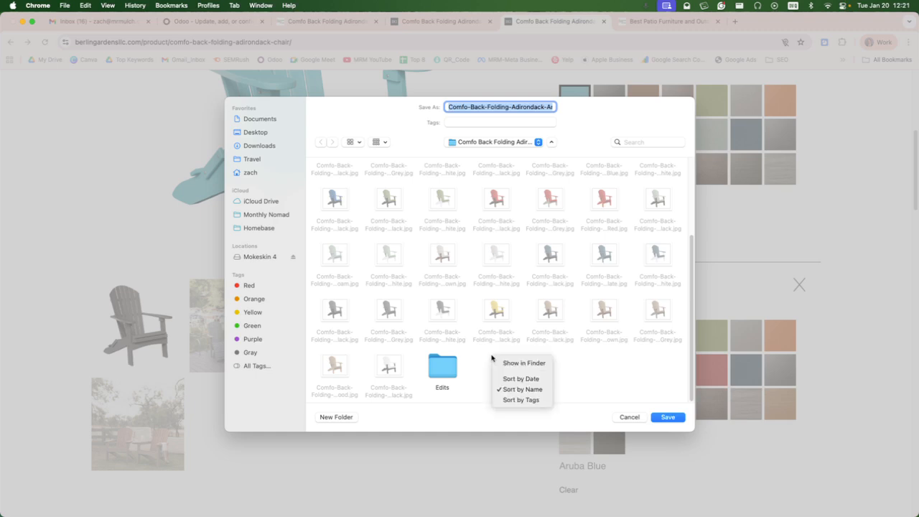
{"action": "left_click", "coordinate": [469, 370]}
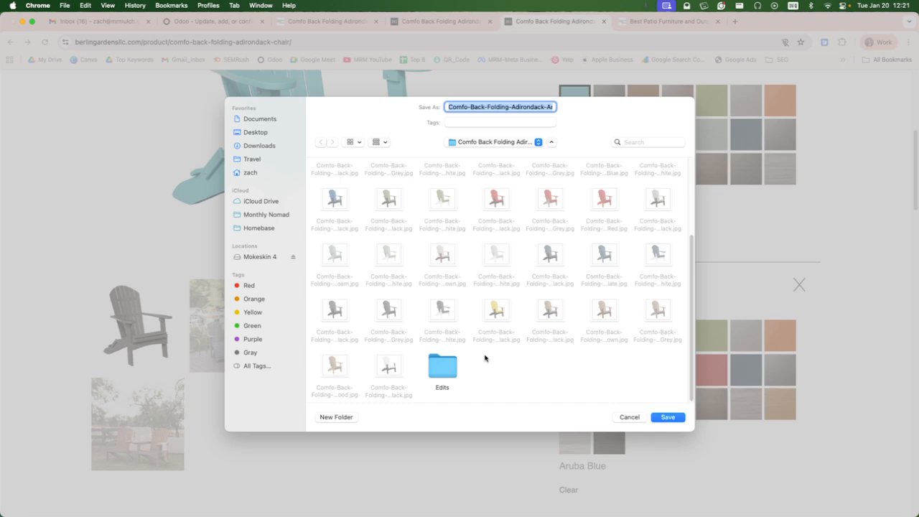
{"action": "key", "text": "Return"}
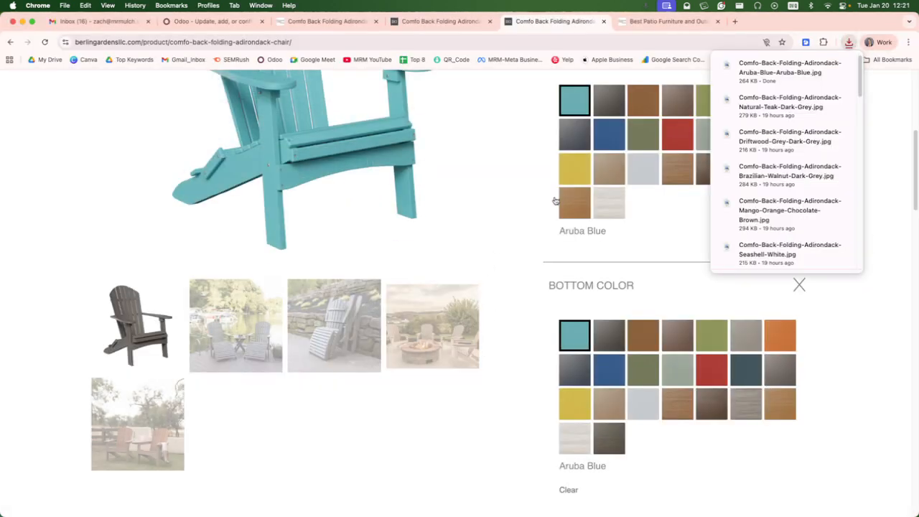
Switch to Finder, show the chair's Variants folder and line up the new Aruba Blue image with the last row of files.
{"action": "mouse_move", "coordinate": [1, 515]}
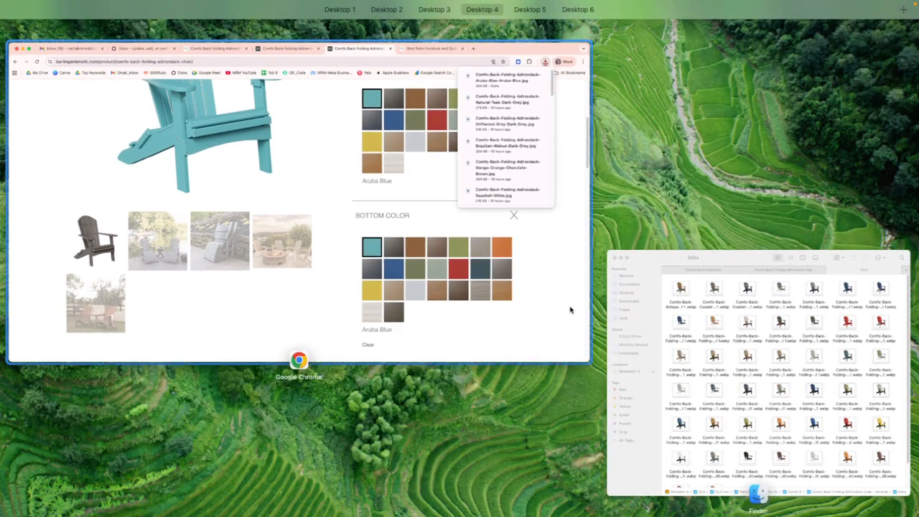
{"action": "left_click", "coordinate": [643, 316]}
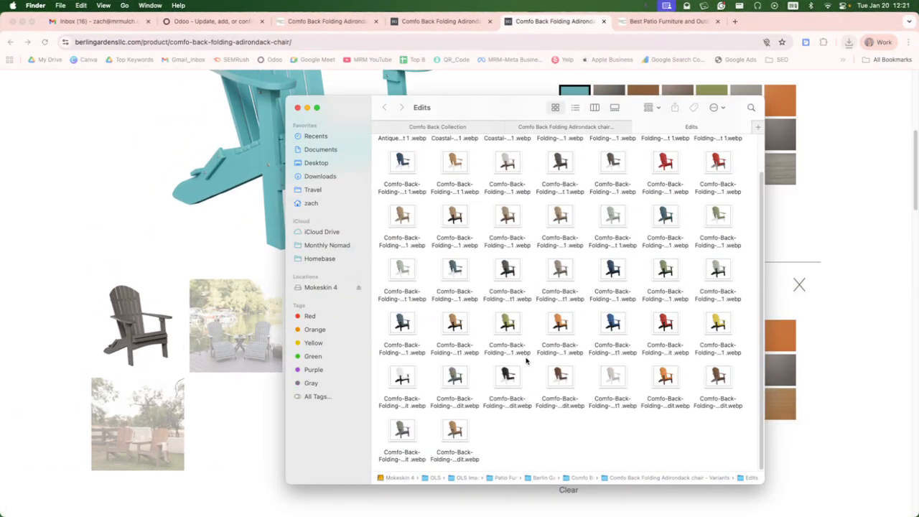
{"action": "left_click", "coordinate": [603, 127]}
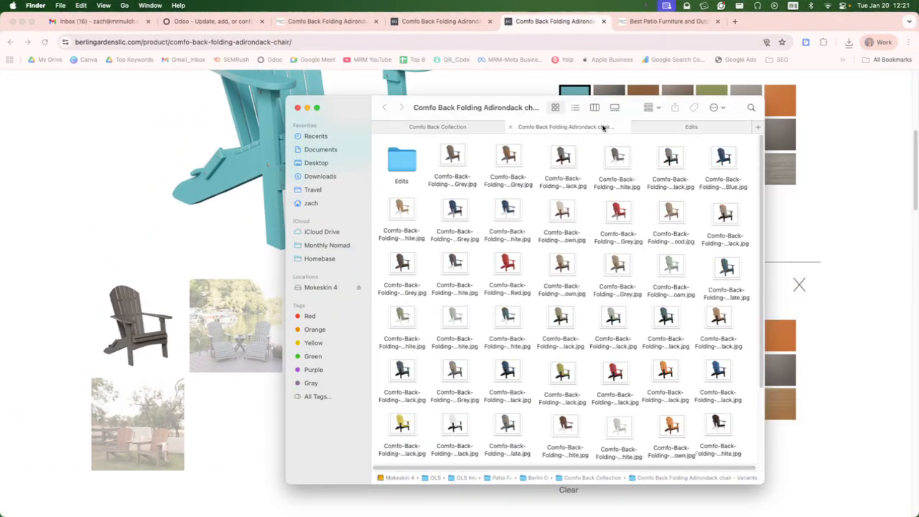
{"action": "scroll", "coordinate": [412, 202], "scroll_direction": "down", "scroll_amount": 3}
{"action": "left_click", "coordinate": [405, 424]}
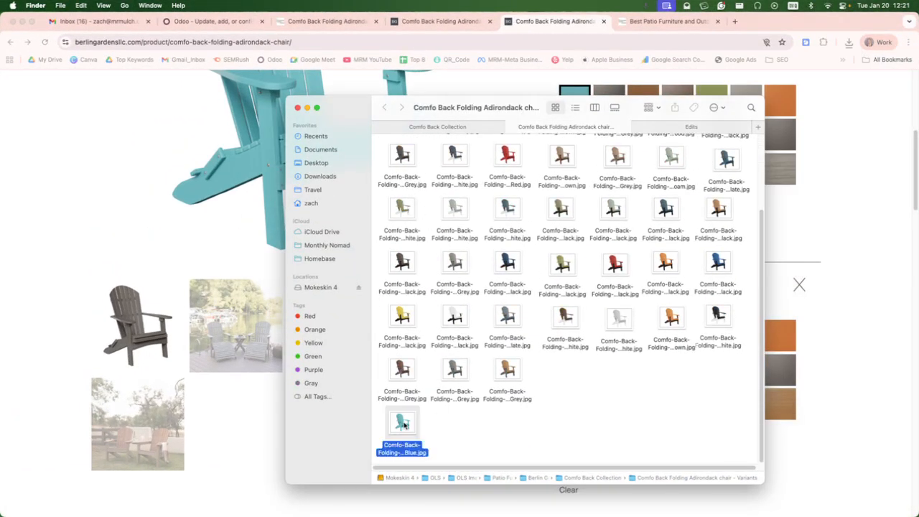
{"action": "left_click", "coordinate": [557, 374], "text": "super"}
{"action": "left_click_drag", "start_coordinate": [558, 373], "coordinate": [566, 374]}
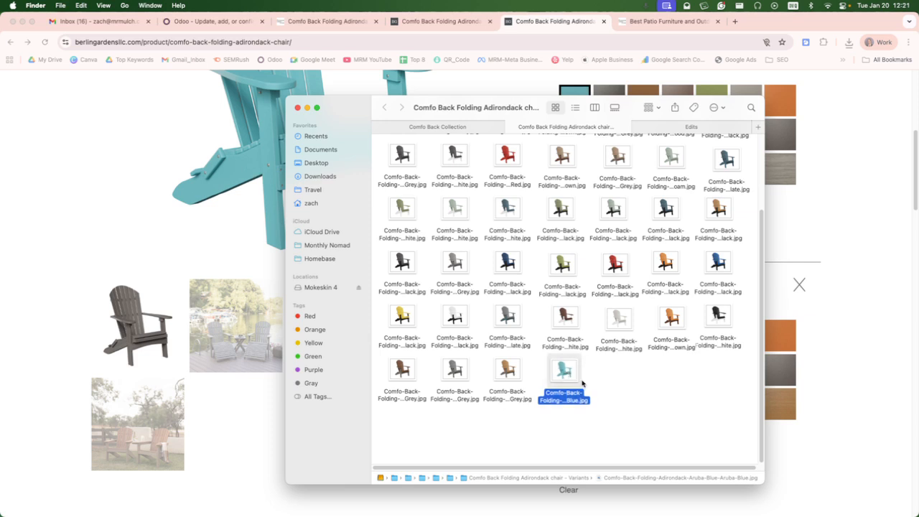
Open the Aruba Blue chair image from the Variants folder in Adobe Photoshop 2025.
{"action": "right_click", "coordinate": [571, 372]}
{"action": "mouse_move", "coordinate": [631, 334]}
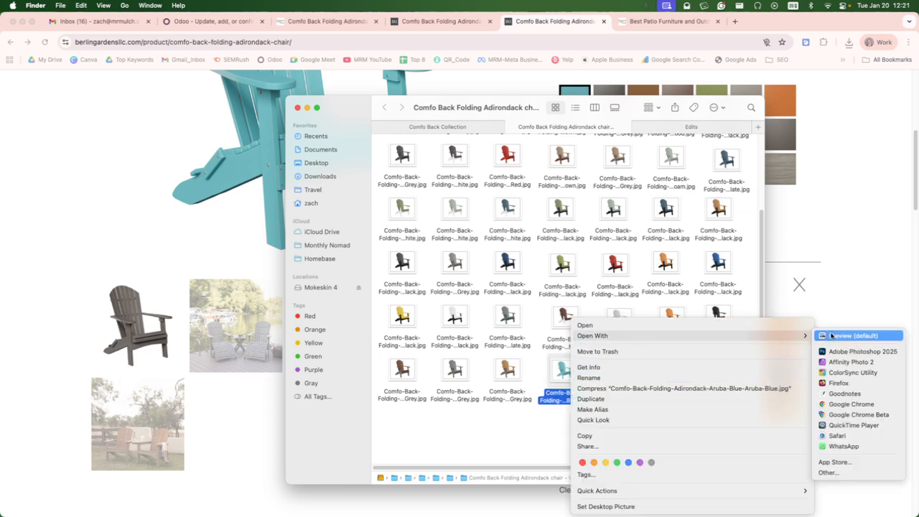
{"action": "left_click", "coordinate": [874, 351]}
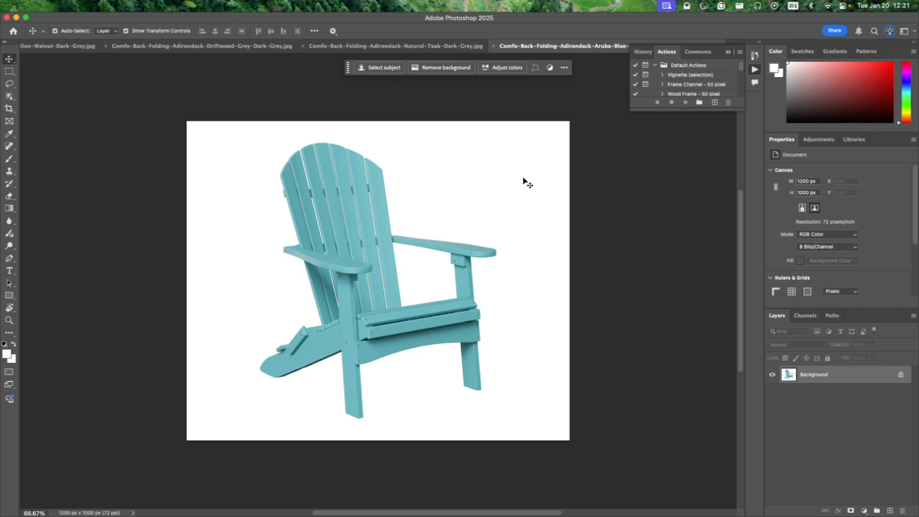
{"action": "scroll", "coordinate": [523, 183], "scroll_direction": "down", "scroll_amount": 1}
{"action": "scroll", "coordinate": [313, 162], "scroll_direction": "up", "scroll_amount": 1}
{"action": "left_click", "coordinate": [113, 5]}
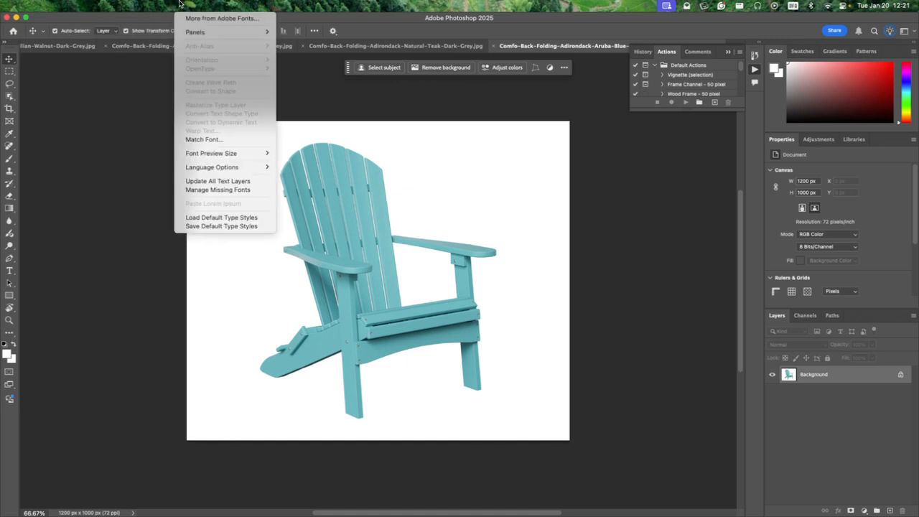
{"action": "mouse_move", "coordinate": [130, 18]}
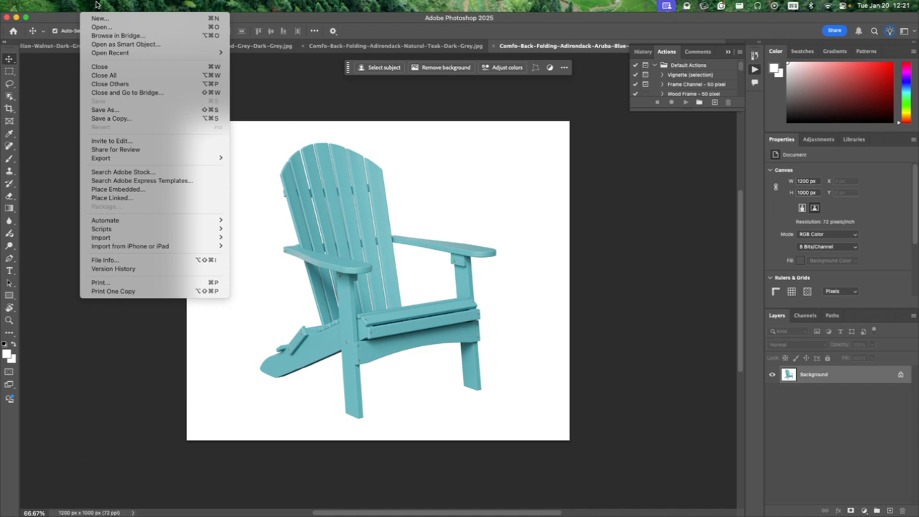
{"action": "left_click", "coordinate": [54, 149]}
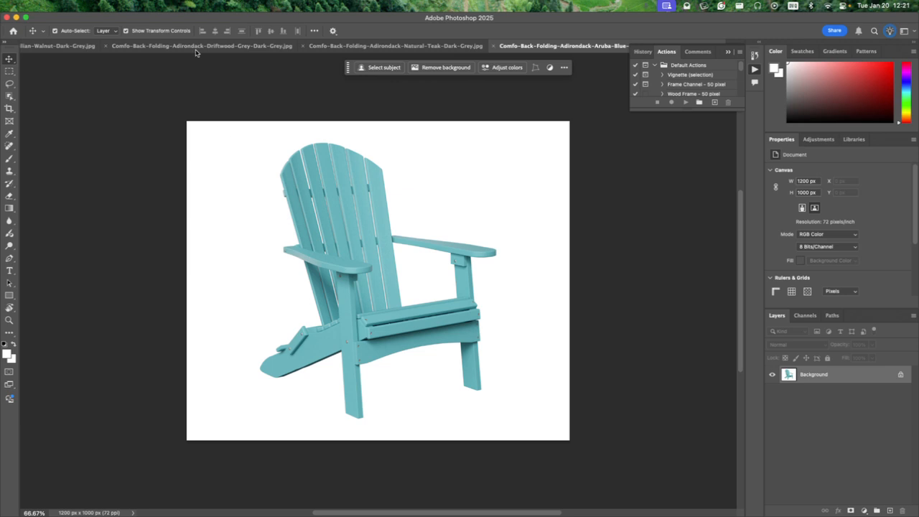
{"action": "left_click_drag", "start_coordinate": [127, 114], "coordinate": [120, 10]}
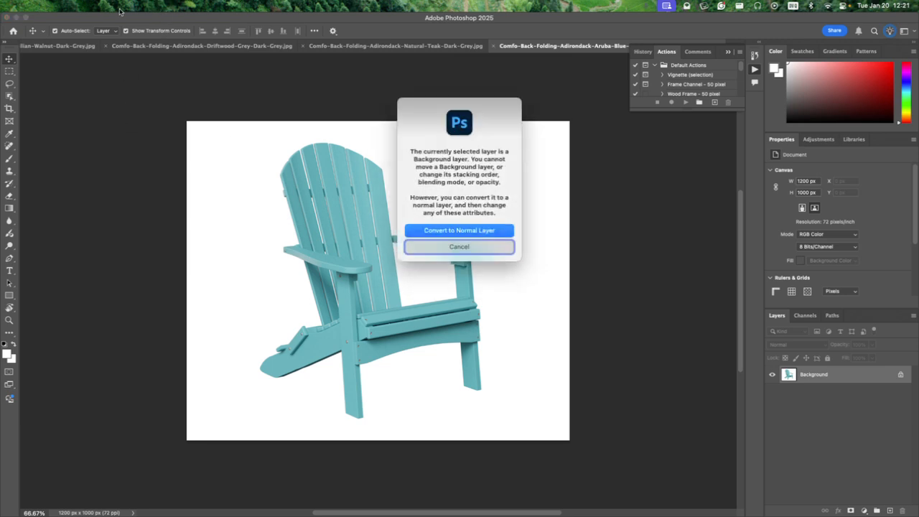
{"action": "left_click", "coordinate": [479, 248]}
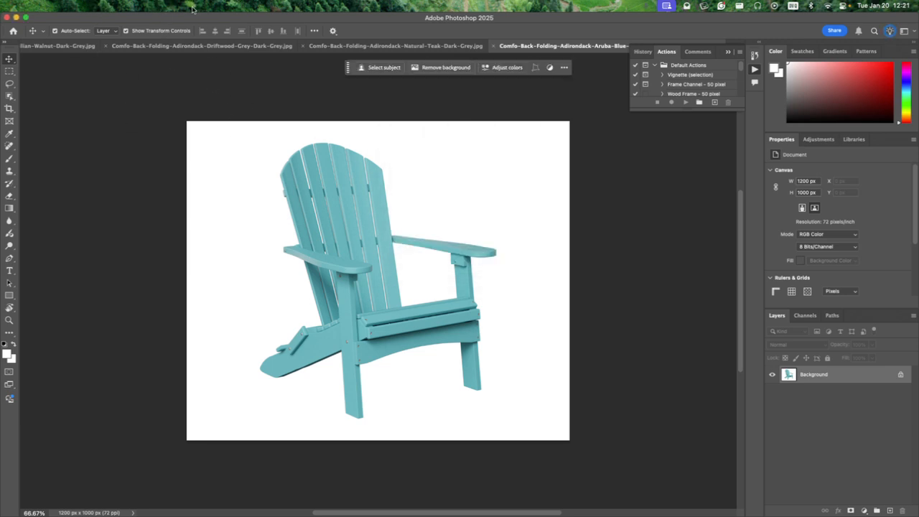
{"action": "left_click", "coordinate": [248, 9]}
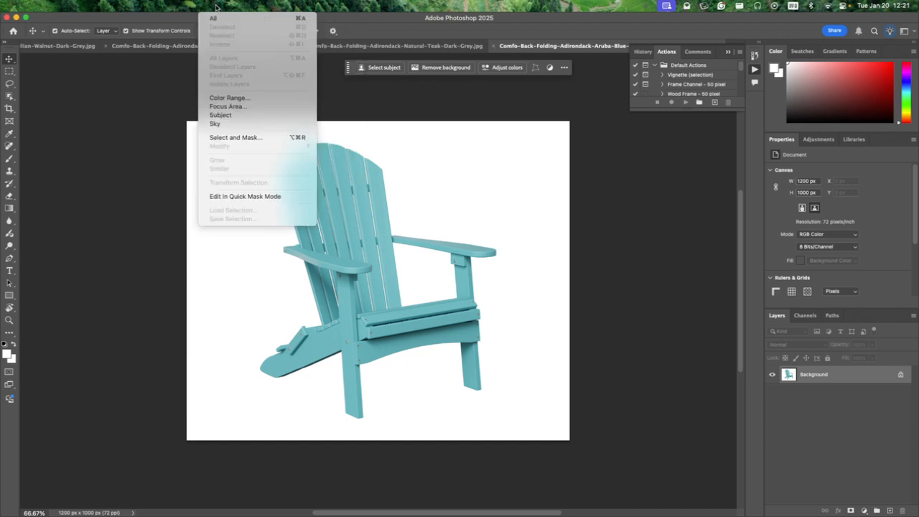
{"action": "mouse_move", "coordinate": [187, 7]}
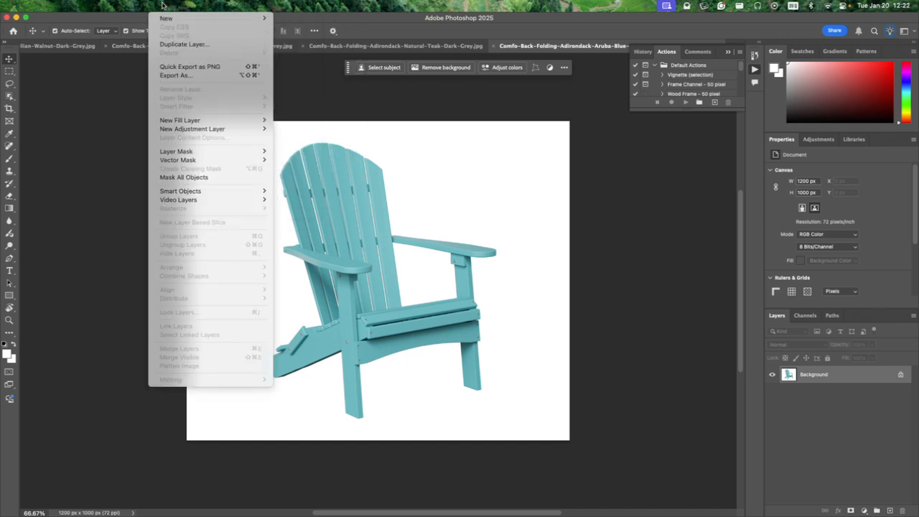
{"action": "mouse_move", "coordinate": [138, 7]}
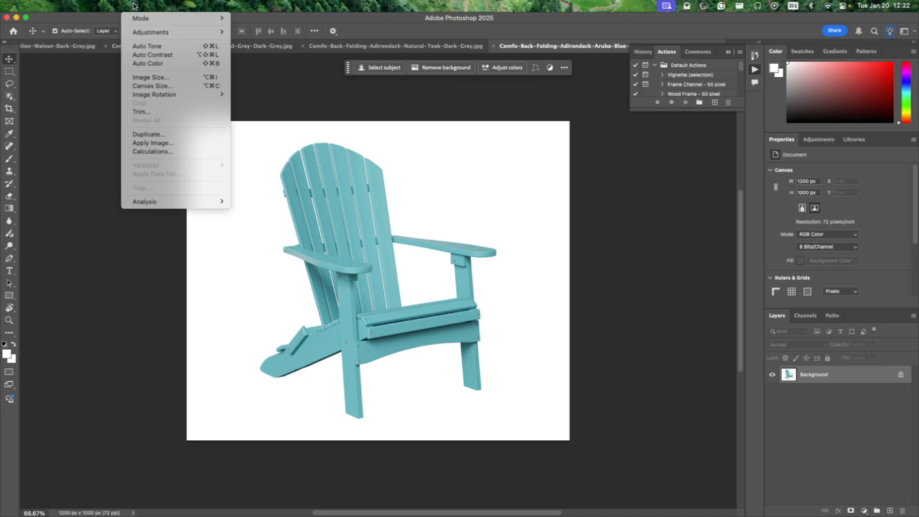
{"action": "mouse_move", "coordinate": [154, 97]}
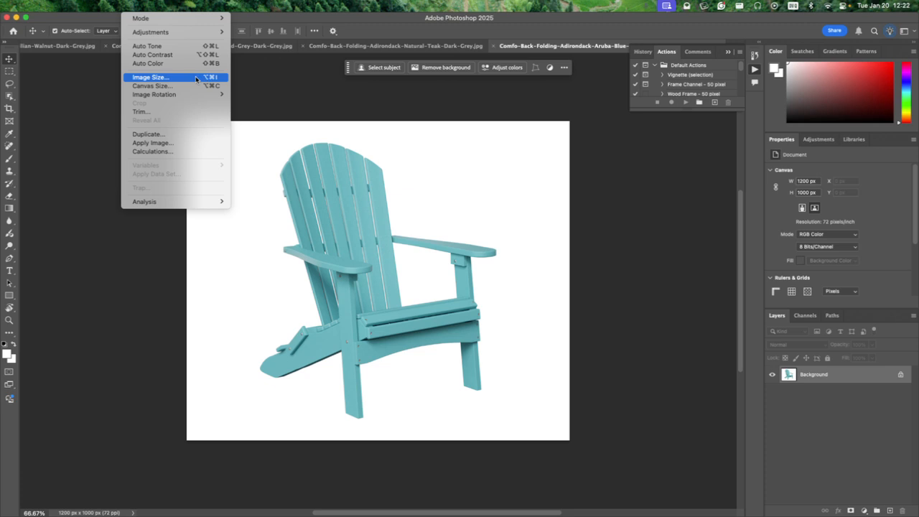
{"action": "left_click", "coordinate": [196, 77]}
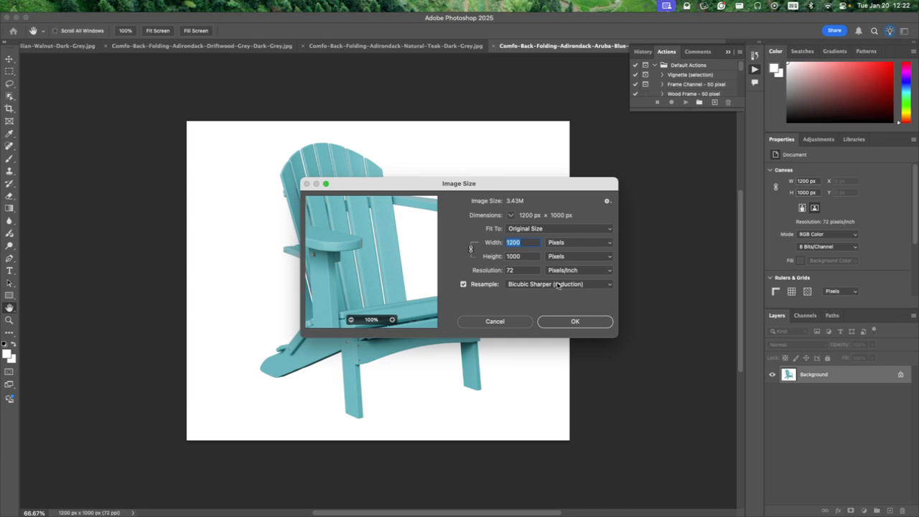
{"action": "left_click", "coordinate": [495, 322]}
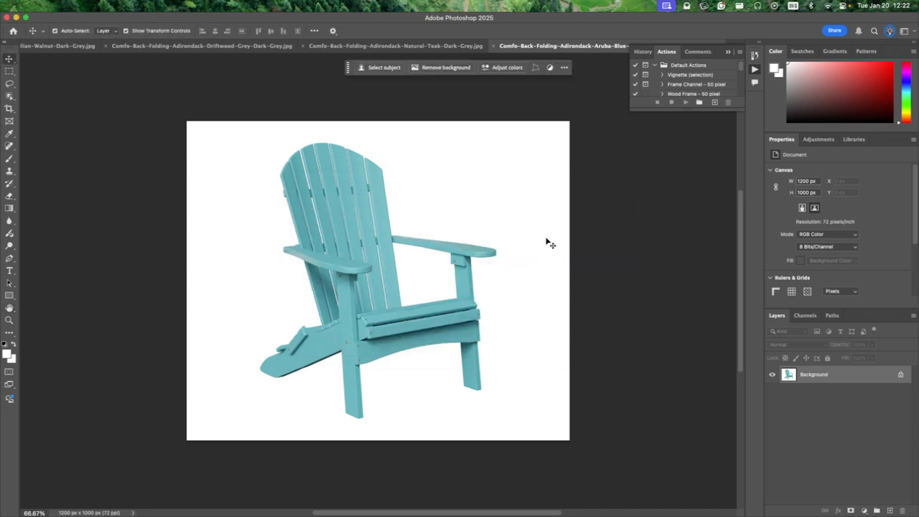
Resize the Aruba Blue chair image to a width of 800 pixels with its proportions linked.
{"action": "key", "text": "super+alt+i"}
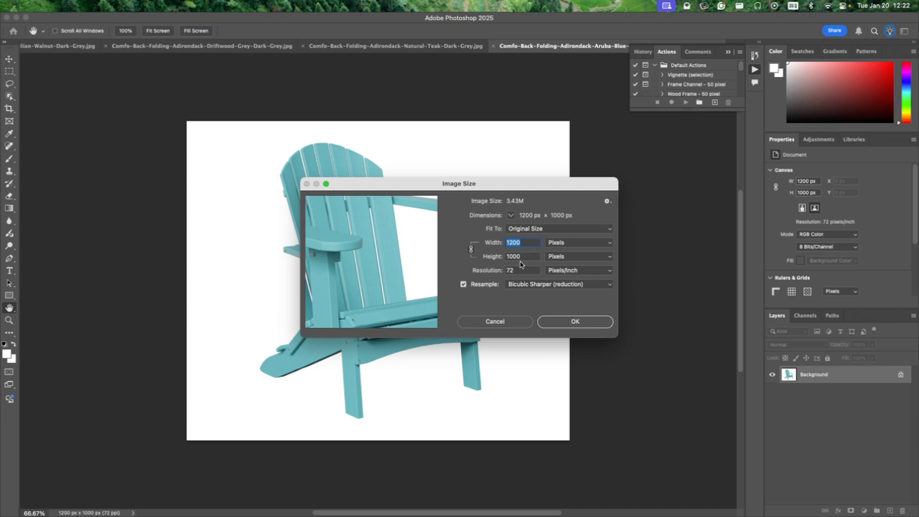
{"action": "type", "text": "800"}
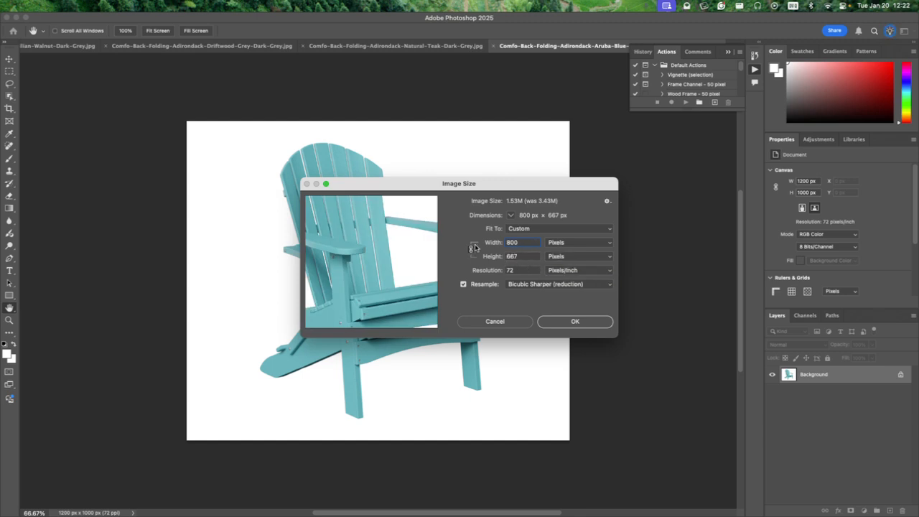
{"action": "double_click", "coordinate": [534, 255]}
{"action": "left_click", "coordinate": [534, 256]}
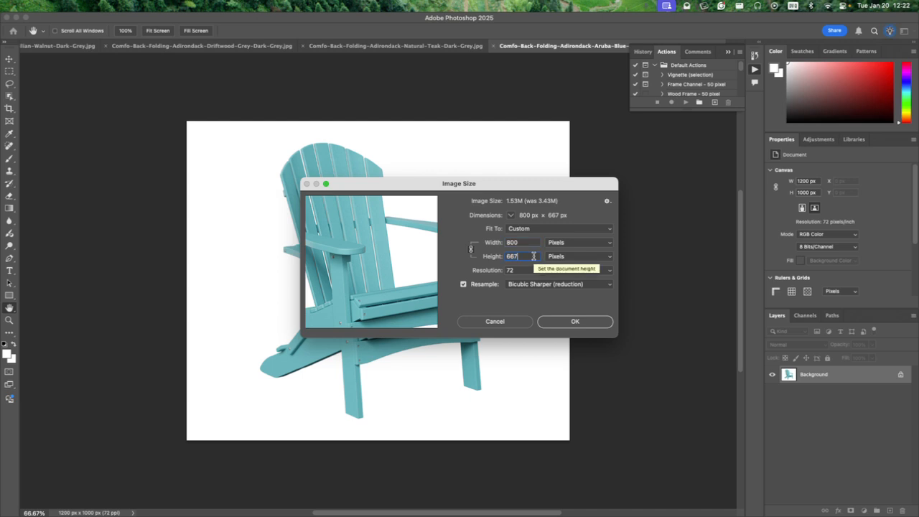
{"action": "key", "text": "Return"}
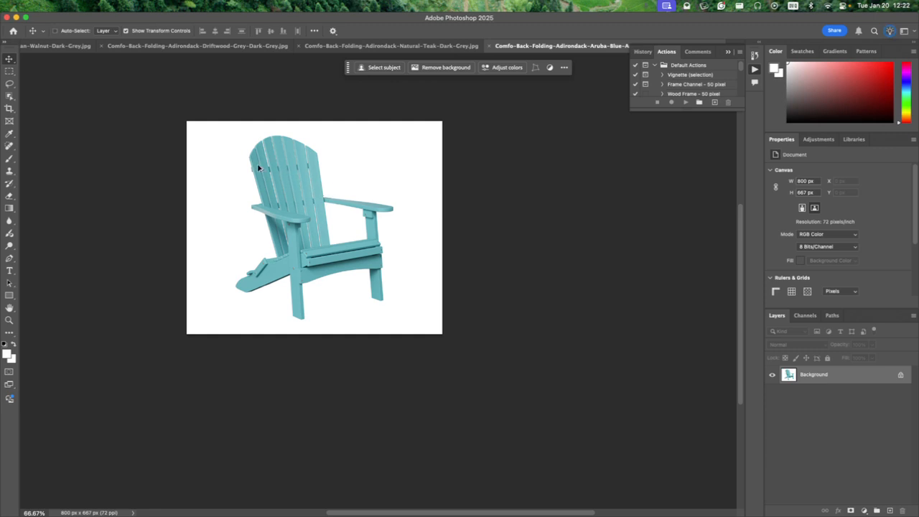
Start saving a copy of the all-Aruba Blue image in the Edits folder, replacing "copy" in its name with "edit 1".
{"action": "key", "text": "alt+super+s"}
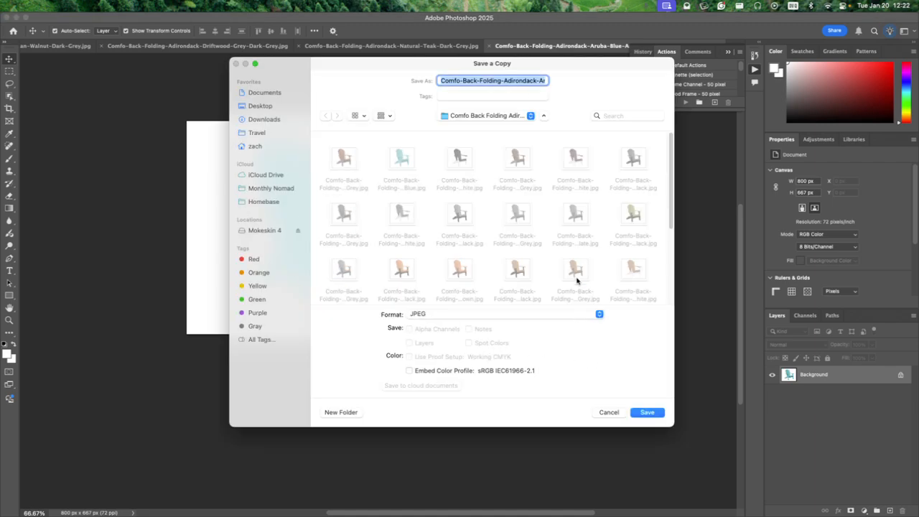
{"action": "left_click", "coordinate": [610, 412]}
{"action": "left_click", "coordinate": [45, 4]}
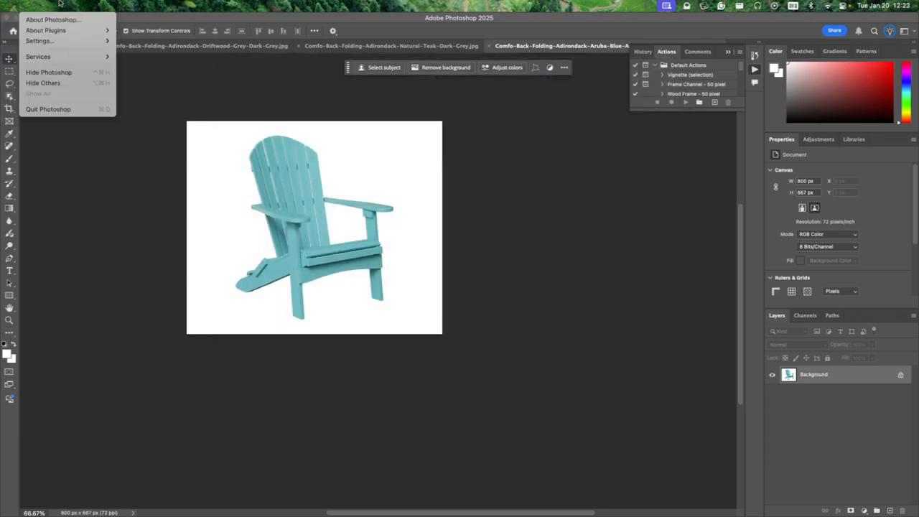
{"action": "mouse_move", "coordinate": [86, 8]}
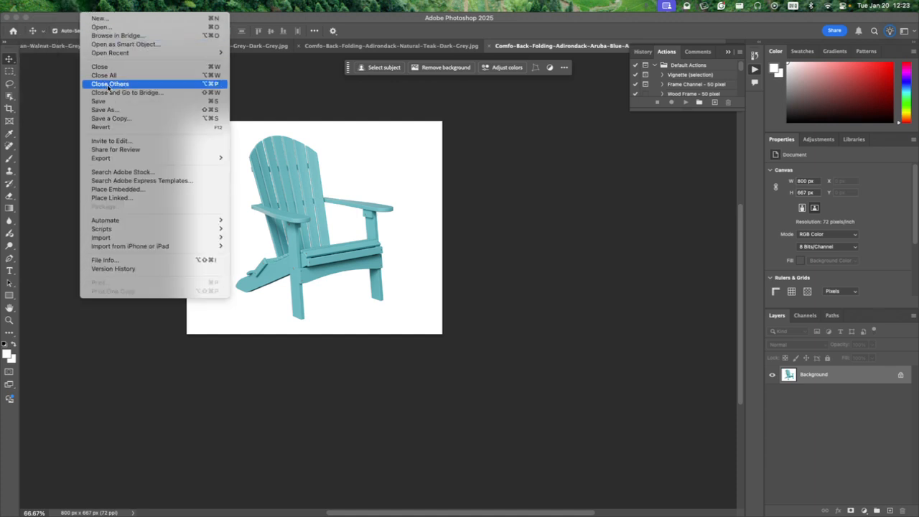
{"action": "mouse_move", "coordinate": [120, 220]}
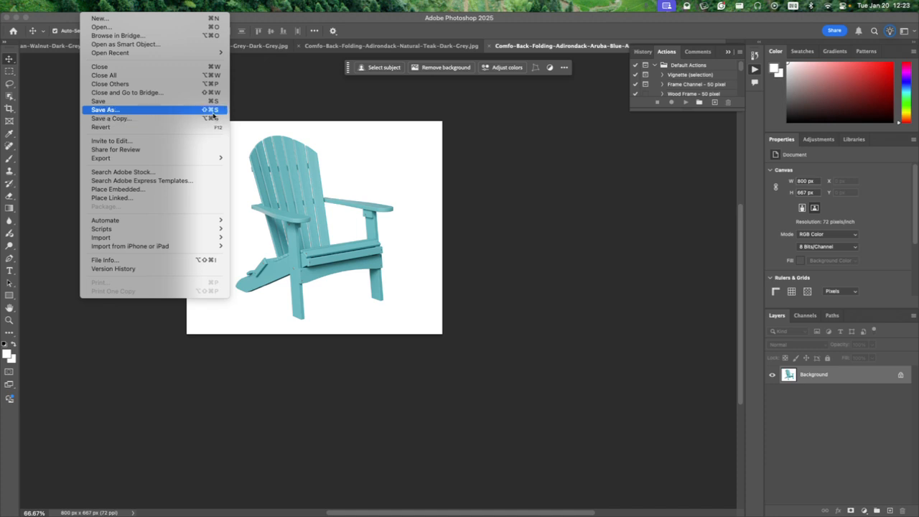
{"action": "left_click", "coordinate": [207, 118]}
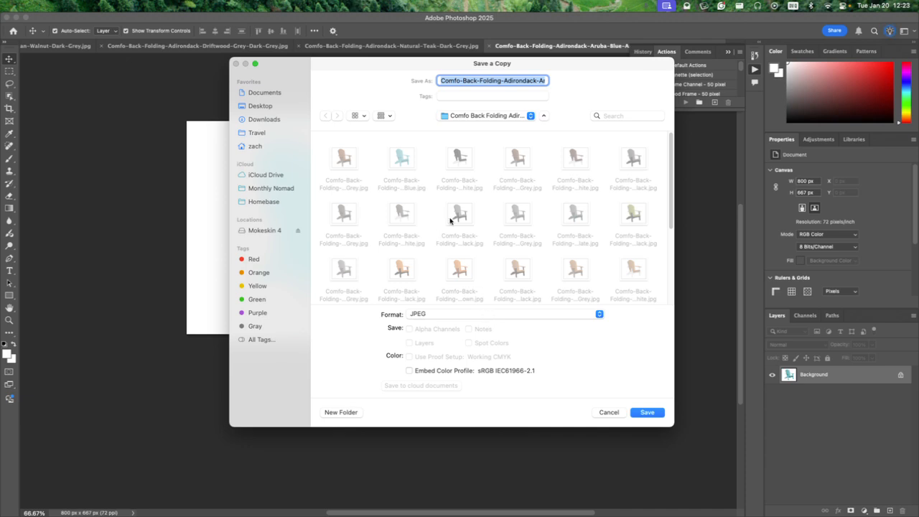
{"action": "scroll", "coordinate": [452, 221], "scroll_direction": "down", "scroll_amount": 3}
{"action": "double_click", "coordinate": [512, 269]}
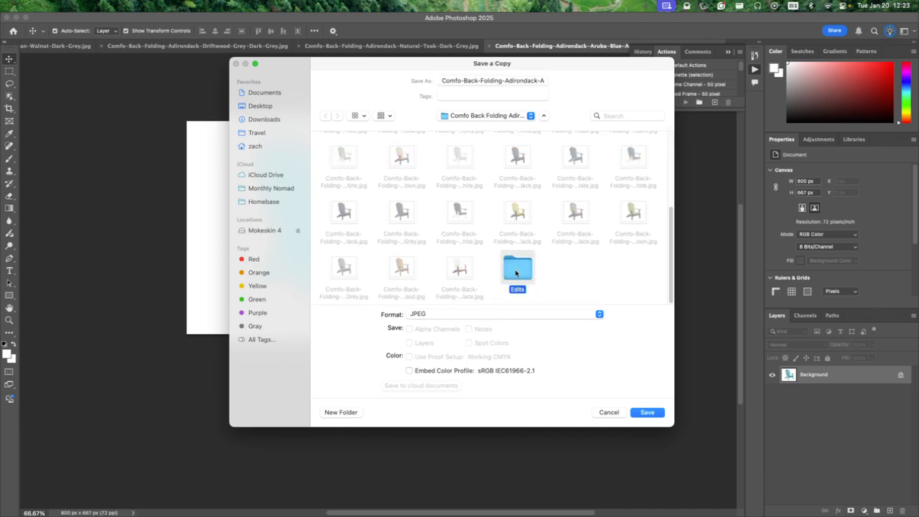
{"action": "triple_click", "coordinate": [493, 83]}
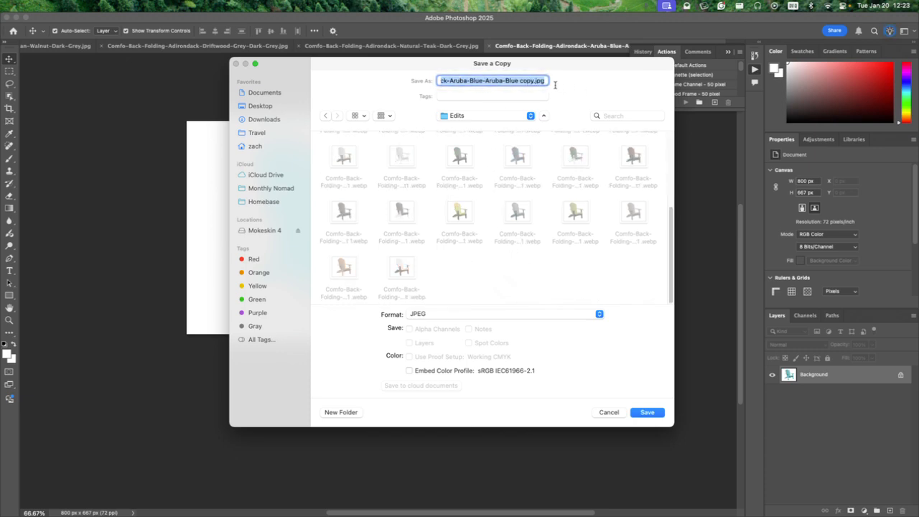
{"action": "double_click", "coordinate": [525, 81]}
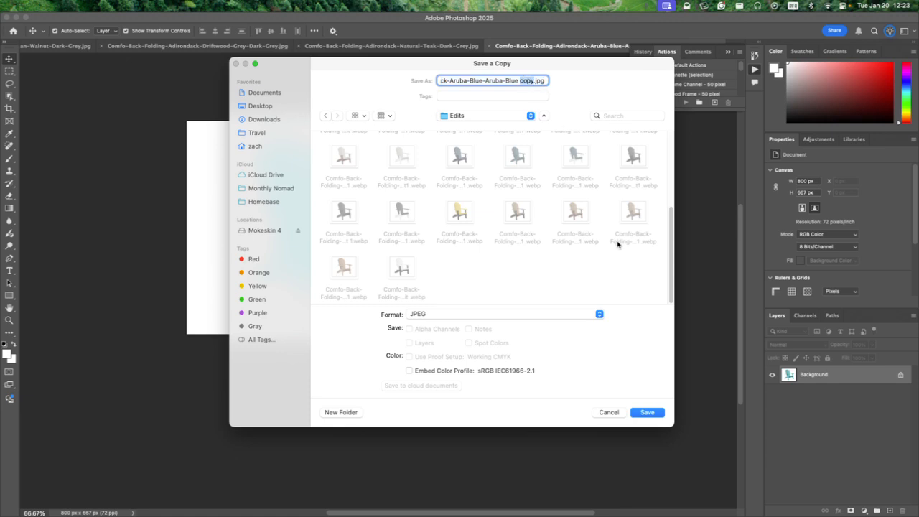
{"action": "type", "text": "edit 1"}
Set the Aruba Blue copy's format to WebP and save it with lossy compression at quality 75.
{"action": "left_click", "coordinate": [582, 316]}
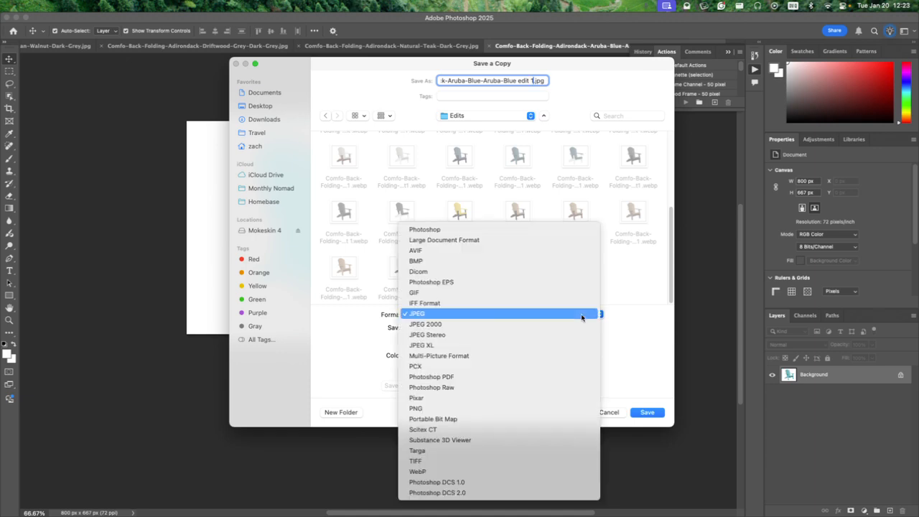
{"action": "left_click", "coordinate": [503, 472]}
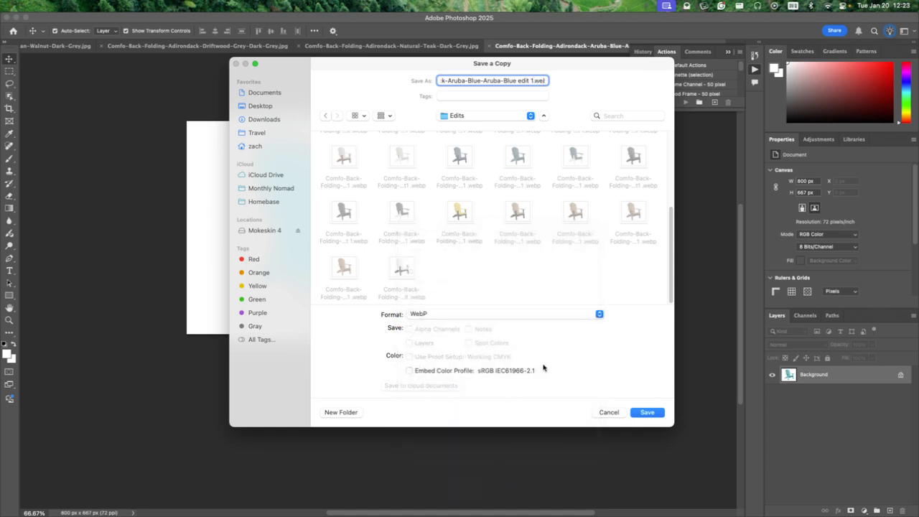
{"action": "left_click", "coordinate": [648, 413]}
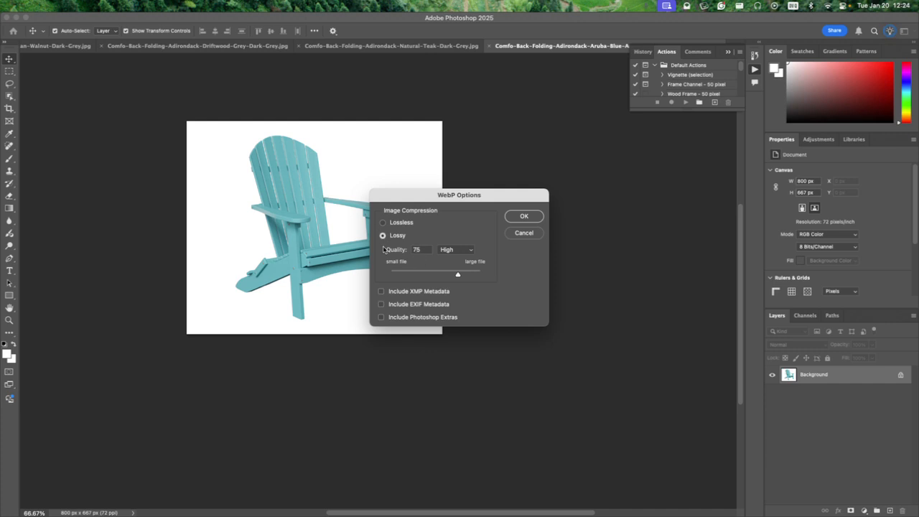
{"action": "left_click", "coordinate": [524, 217]}
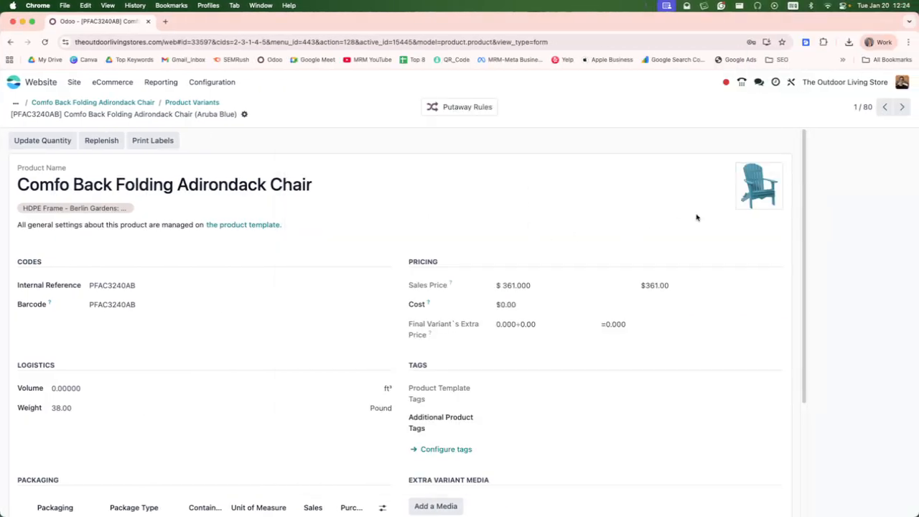
In Odoo, replace the Aruba Blue variant's image with Comfo-Back-Folding-Adirondack-Aruba-Blue-Aruba-Blue edit 1.webp from the Edits folder and go to the next variant.
{"action": "mouse_move", "coordinate": [761, 188]}
{"action": "left_click", "coordinate": [745, 202]}
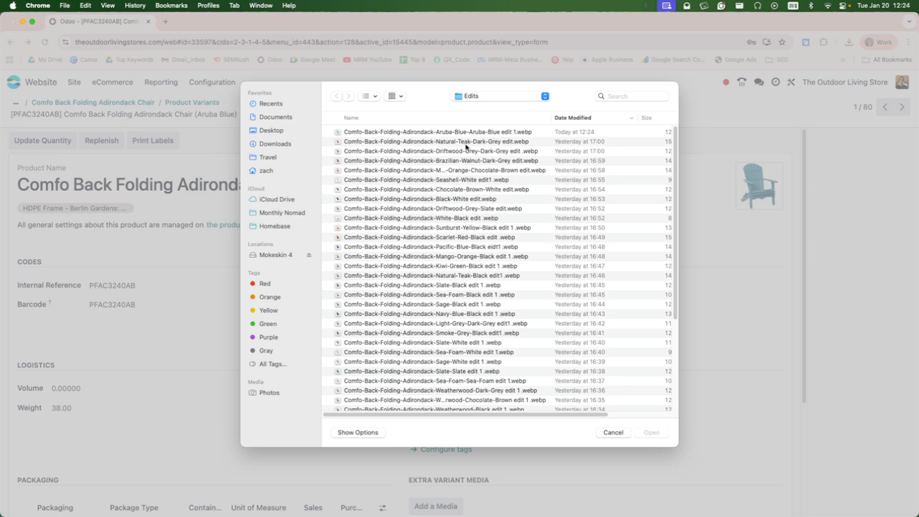
{"action": "left_click", "coordinate": [489, 97]}
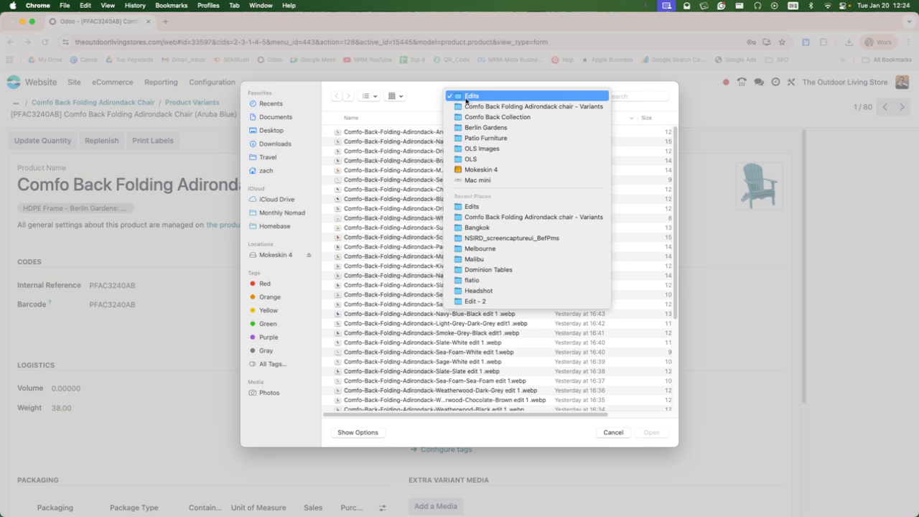
{"action": "left_click", "coordinate": [467, 100]}
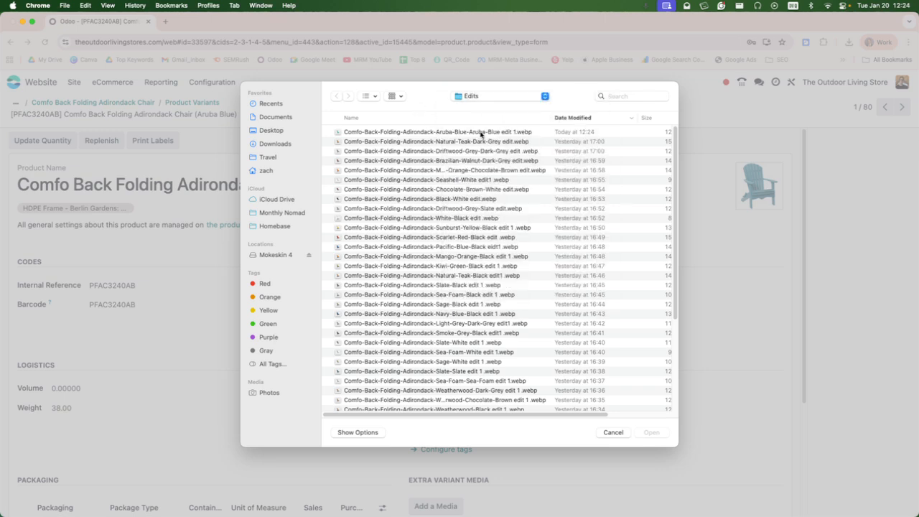
{"action": "double_click", "coordinate": [537, 132]}
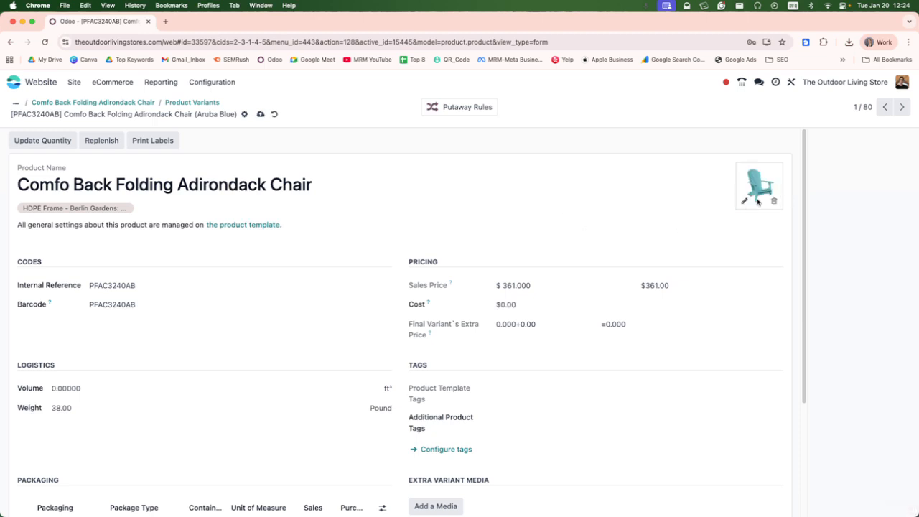
{"action": "mouse_move", "coordinate": [761, 182]}
{"action": "left_click", "coordinate": [902, 107]}
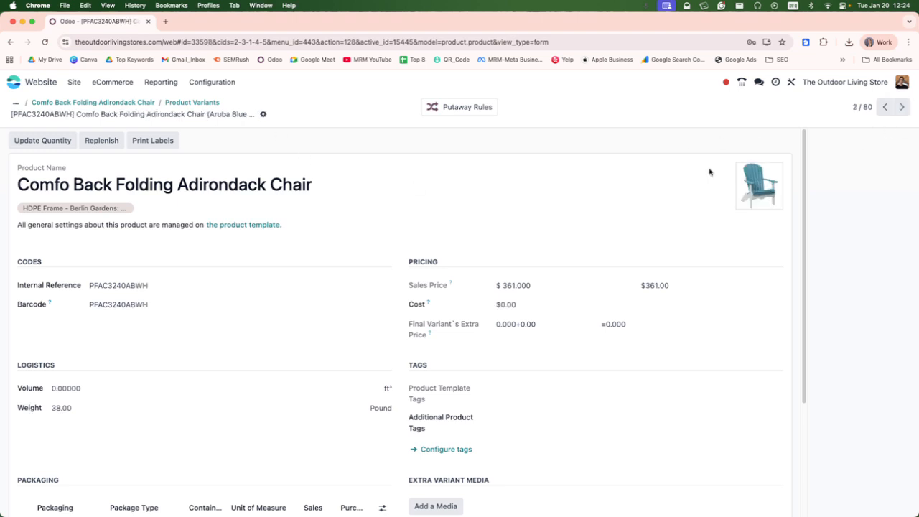
Switch to the Berlin Gardens product page and set the Aruba Blue chair's bottom color to White.
{"action": "mouse_move", "coordinate": [740, 209]}
{"action": "mouse_move", "coordinate": [916, 15]}
{"action": "left_mouse_down"}
{"action": "mouse_move", "coordinate": [447, 7]}
{"action": "mouse_move", "coordinate": [918, 15]}
{"action": "left_mouse_up"}
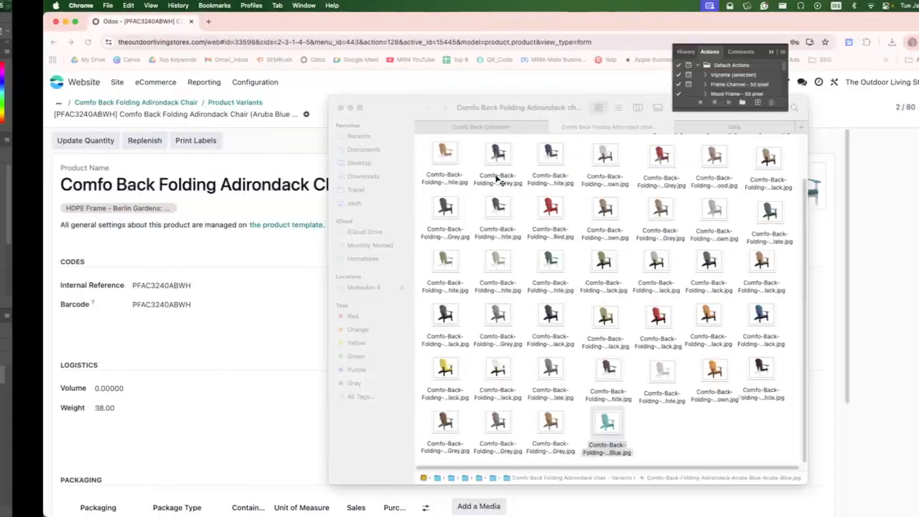
{"action": "key", "text": "ctrl+Right"}
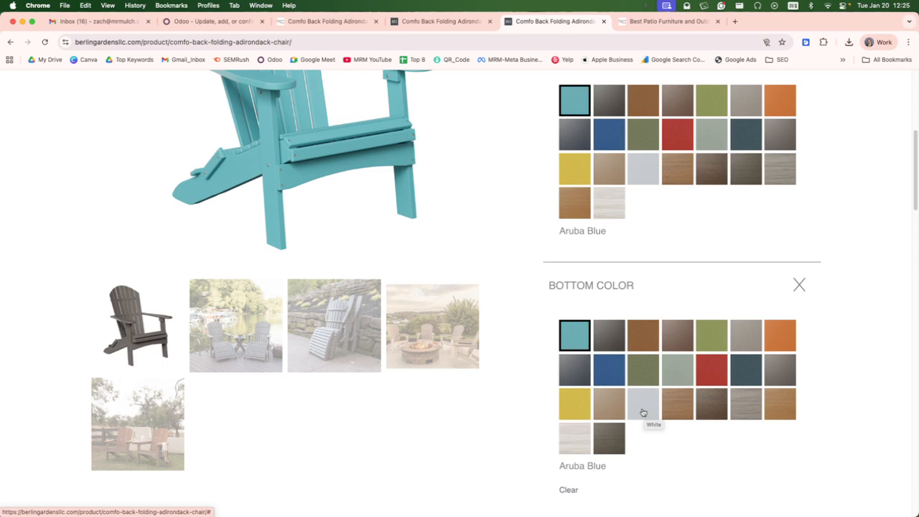
{"action": "left_click", "coordinate": [643, 412]}
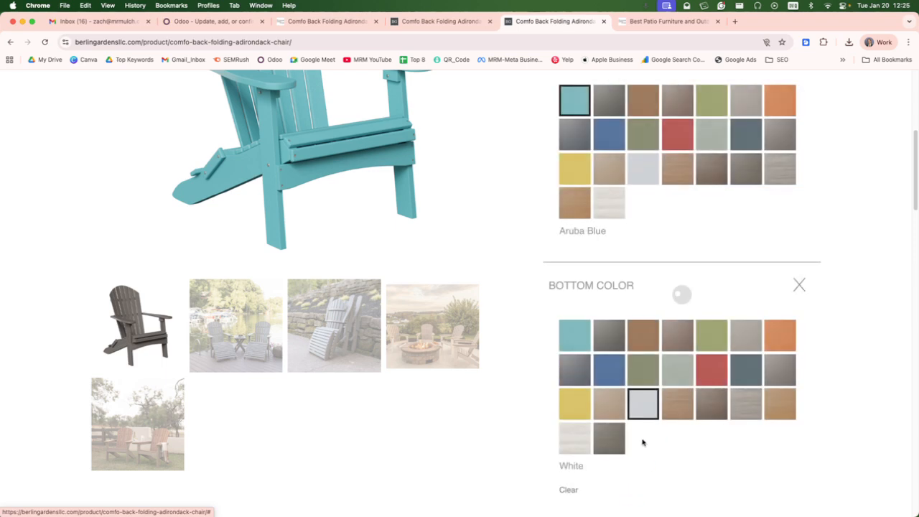
Save the chair image with Aruba Blue top and White bottom into the Comfo Back Folding Adirondack chair - Variants folder.
{"action": "right_click", "coordinate": [347, 178]}
{"action": "left_click", "coordinate": [377, 194]}
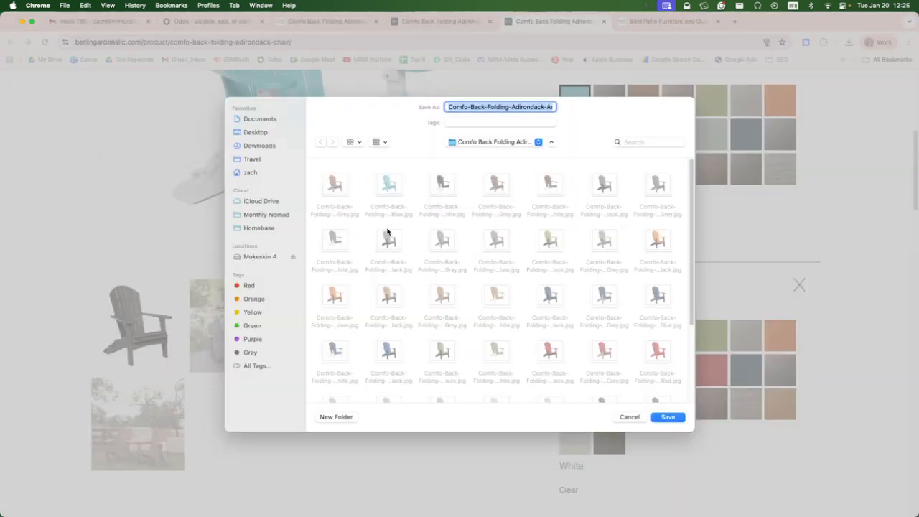
{"action": "key", "text": "Return"}
Switch to Finder and place the new Aruba Blue and White image beside the all-Aruba Blue image in the Variants folder.
{"action": "key", "text": "ctrl+Left"}
{"action": "key", "text": "ctrl+Right"}
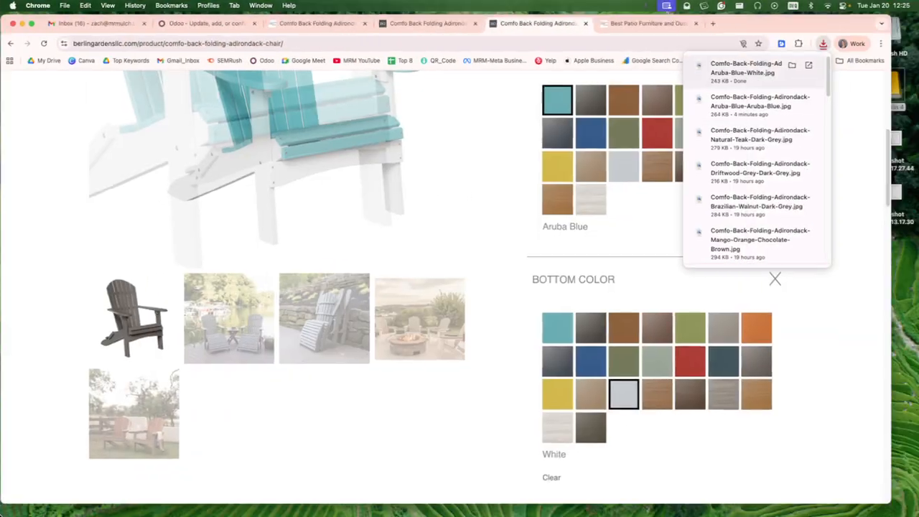
{"action": "key", "text": "ctrl+Up"}
{"action": "left_click", "coordinate": [667, 345]}
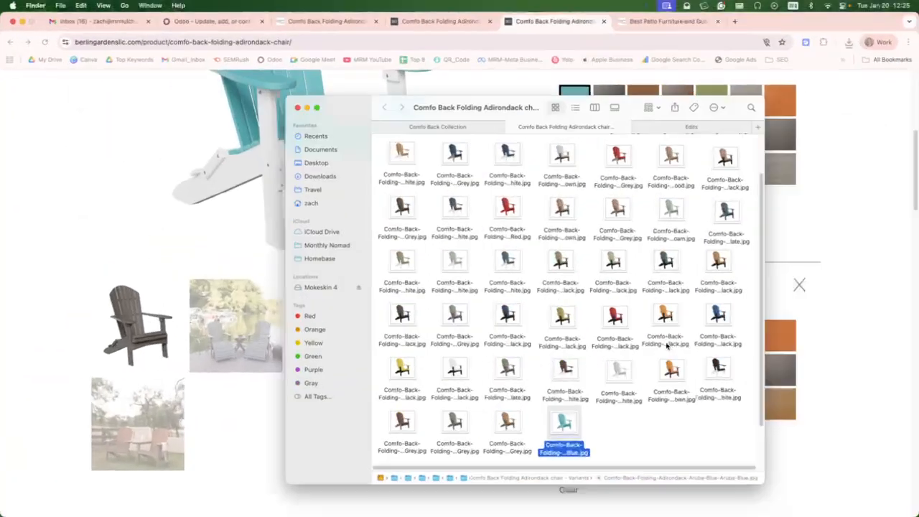
{"action": "scroll", "coordinate": [546, 417], "scroll_direction": "down", "scroll_amount": 2}
{"action": "left_click", "coordinate": [402, 422]}
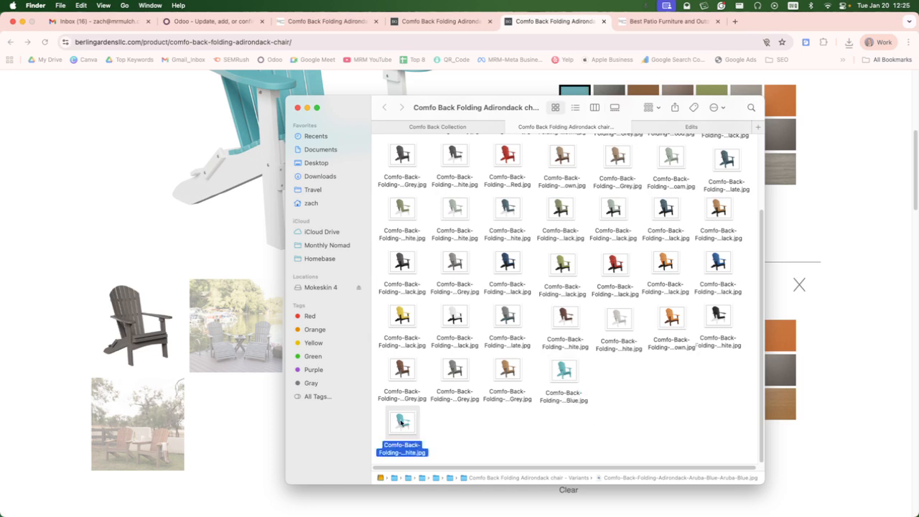
{"action": "left_click_drag", "start_coordinate": [402, 422], "coordinate": [622, 375]}
Open the Aruba Blue and White chair image in Adobe Photoshop 2025 and resize it to a width of 800 pixels.
{"action": "right_click", "coordinate": [622, 374]}
{"action": "mouse_move", "coordinate": [650, 339]}
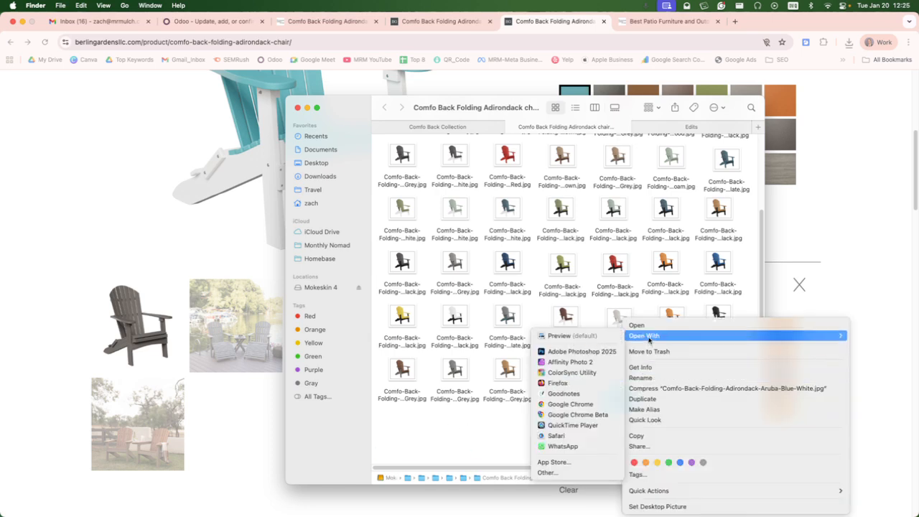
{"action": "left_click", "coordinate": [593, 351]}
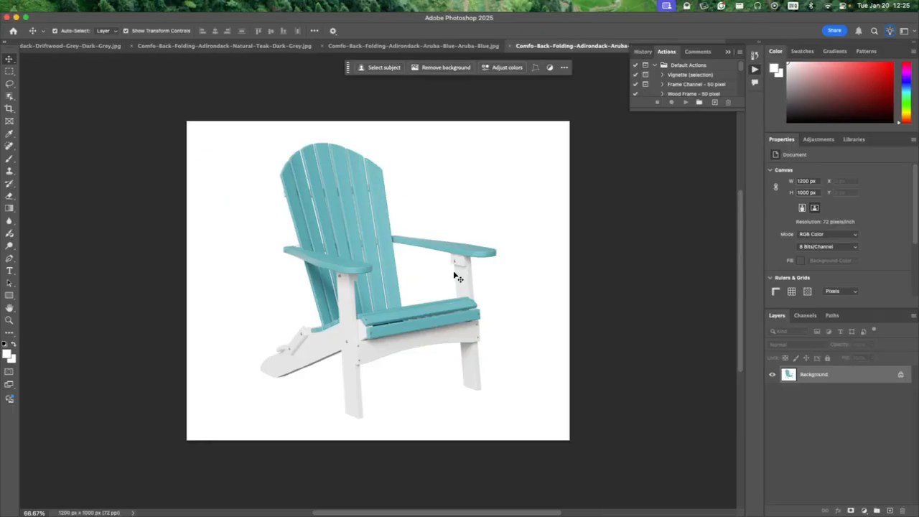
{"action": "key", "text": "super+alt+i"}
{"action": "type", "text": "800"}
{"action": "key", "text": "Return"}
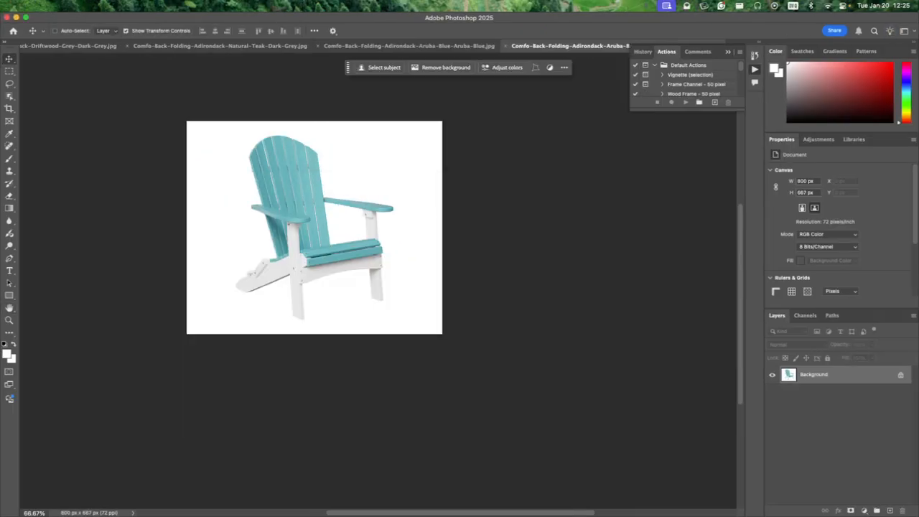
Start saving a copy of the Aruba Blue and White image, replacing "copy" in its name with "edit 1" and choosing the Edits folder.
{"action": "key", "text": "super+alt+s"}
{"action": "left_click", "coordinate": [529, 79]}
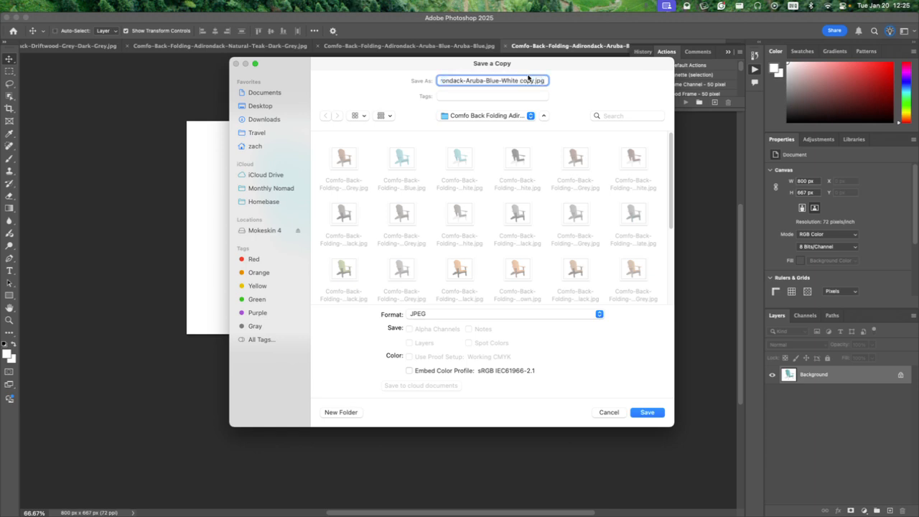
{"action": "key", "text": "BackSpace"}
{"action": "key", "text": "BackSpace"}
{"action": "key", "text": "BackSpace"}
{"action": "key", "text": "BackSpace"}
{"action": "type", "text": "edit"}
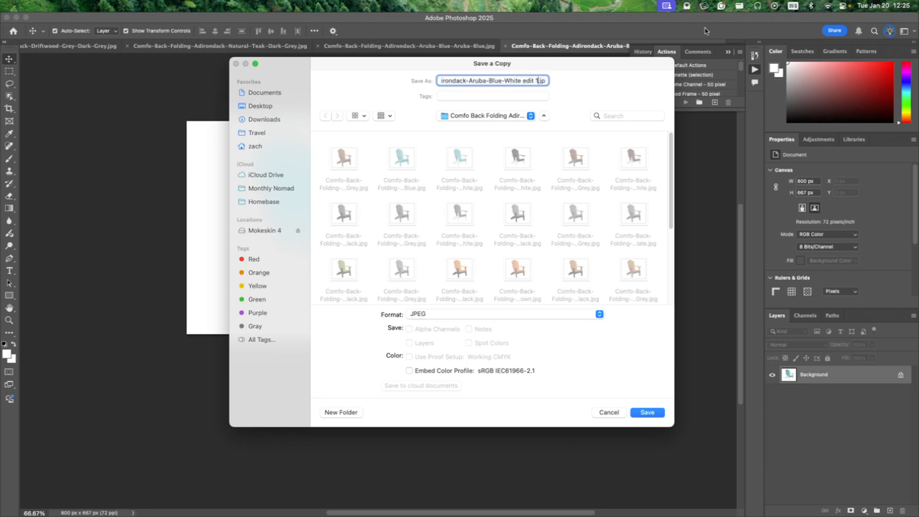
{"action": "type", "text": " 1"}
{"action": "scroll", "coordinate": [578, 273], "scroll_direction": "down", "scroll_amount": 3}
{"action": "double_click", "coordinate": [581, 277]}
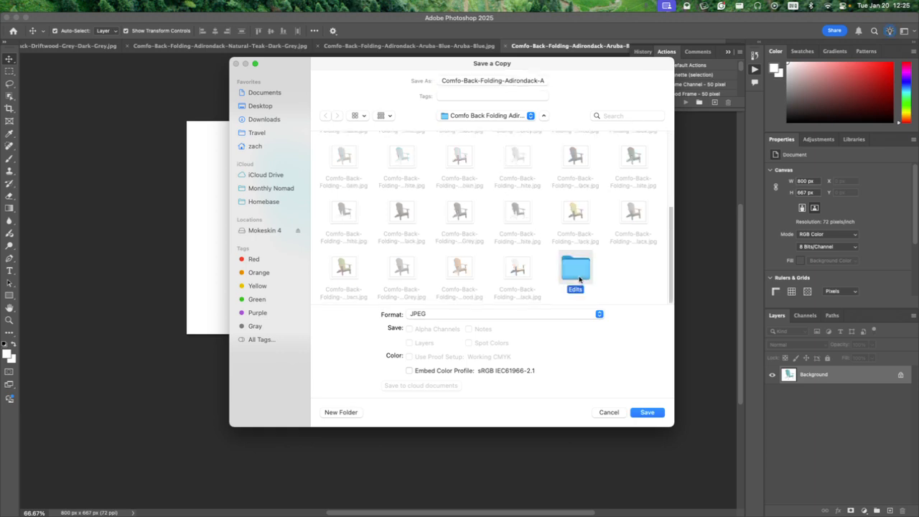
Set the Aruba Blue and White copy's format to WebP and save it with lossy compression at quality 75.
{"action": "left_click", "coordinate": [557, 313]}
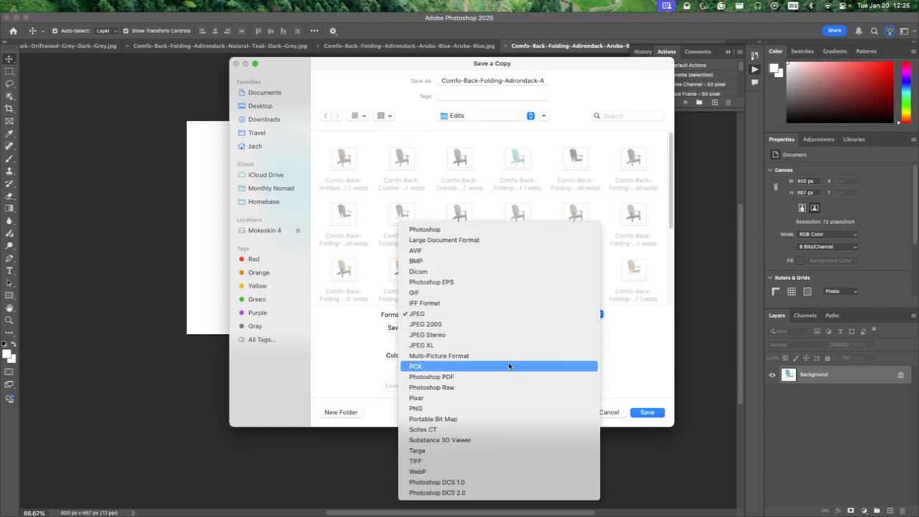
{"action": "left_click", "coordinate": [641, 342]}
{"action": "left_click", "coordinate": [513, 316]}
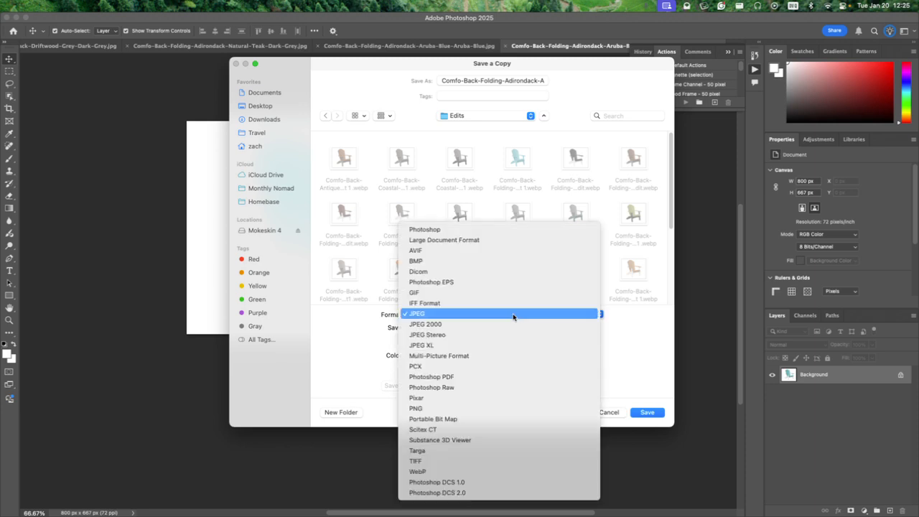
{"action": "key", "text": "w"}
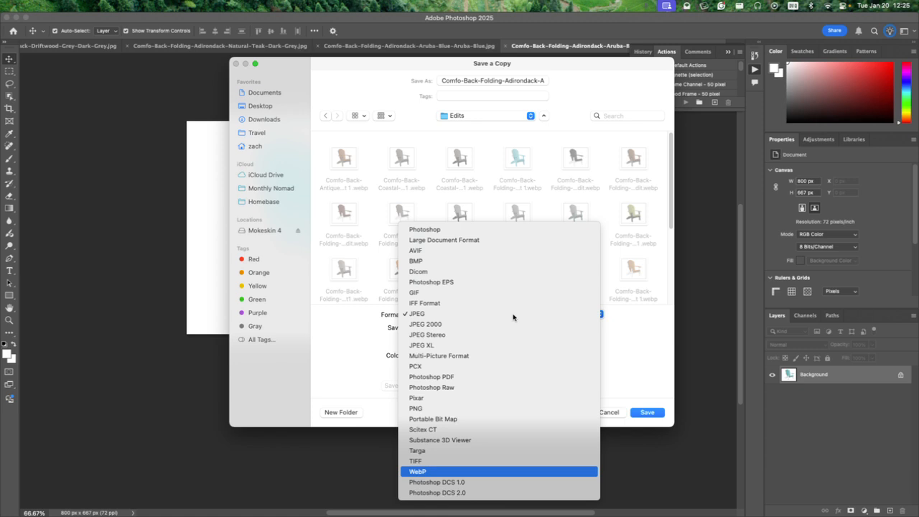
{"action": "key", "text": "Return"}
{"action": "key", "text": "Return"}
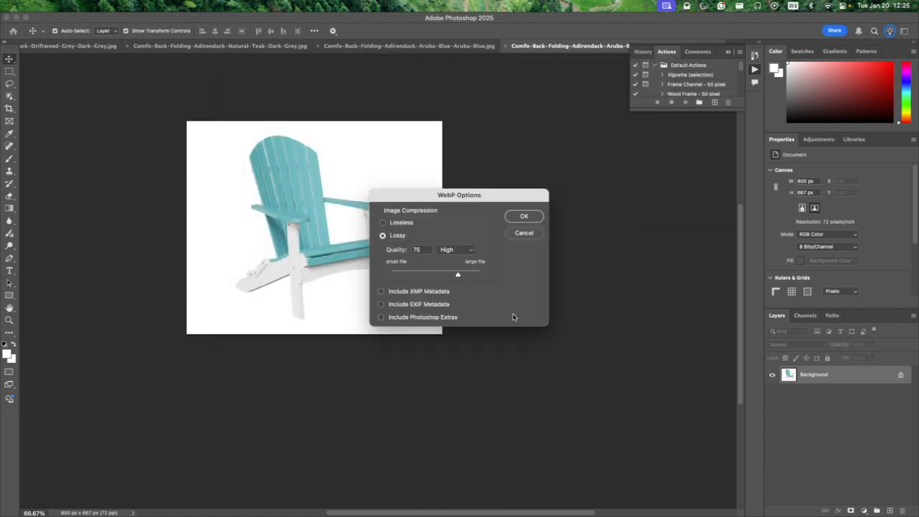
{"action": "key", "text": "Return"}
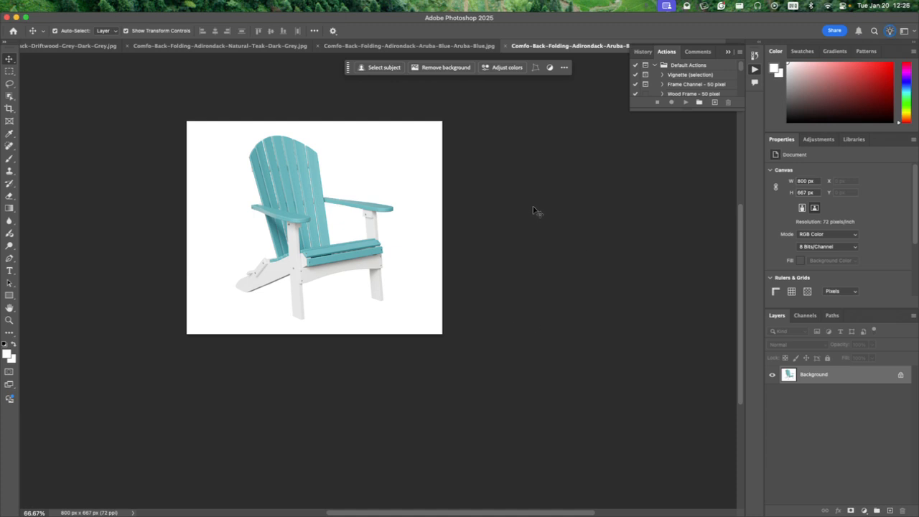
Switch to Odoo in Chrome, replace the variant image with the Aruba-Blue-White edit 1 WebP file, and go to the next variant.
{"action": "key", "text": "super+Tab"}
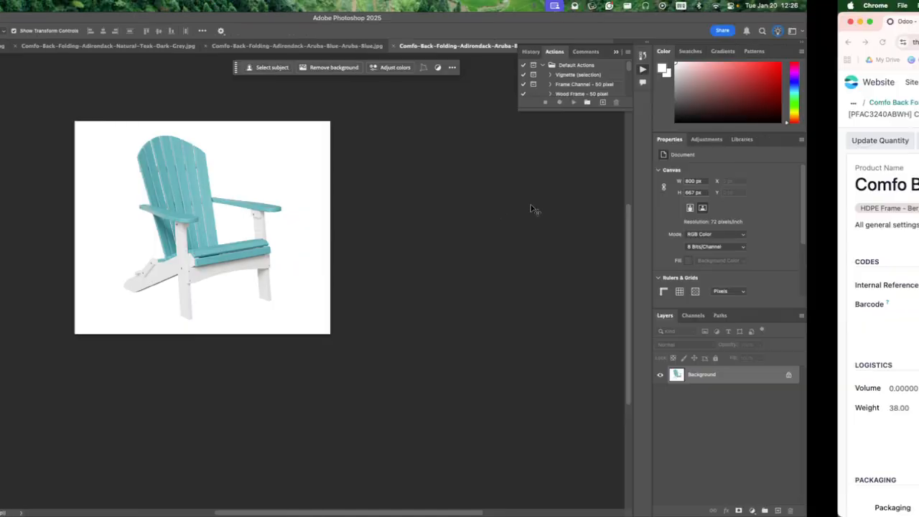
{"action": "mouse_move", "coordinate": [780, 197]}
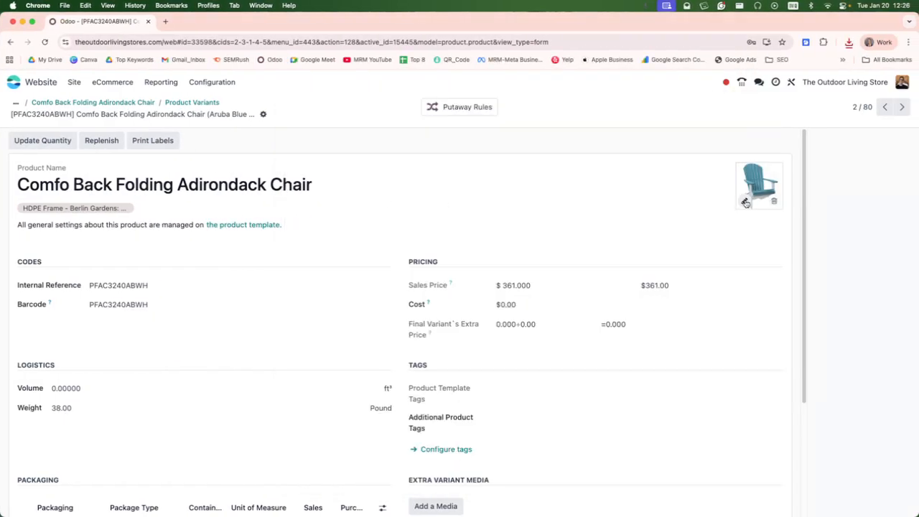
{"action": "left_click", "coordinate": [745, 203]}
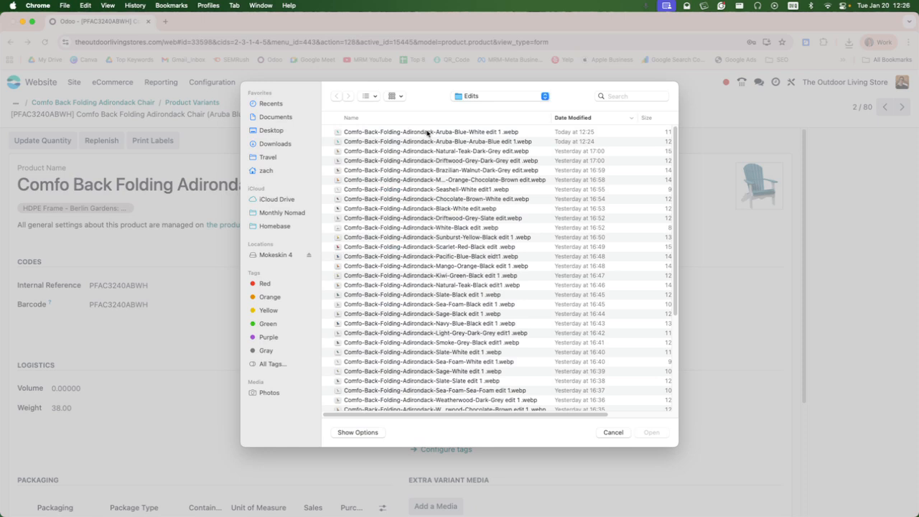
{"action": "double_click", "coordinate": [428, 133]}
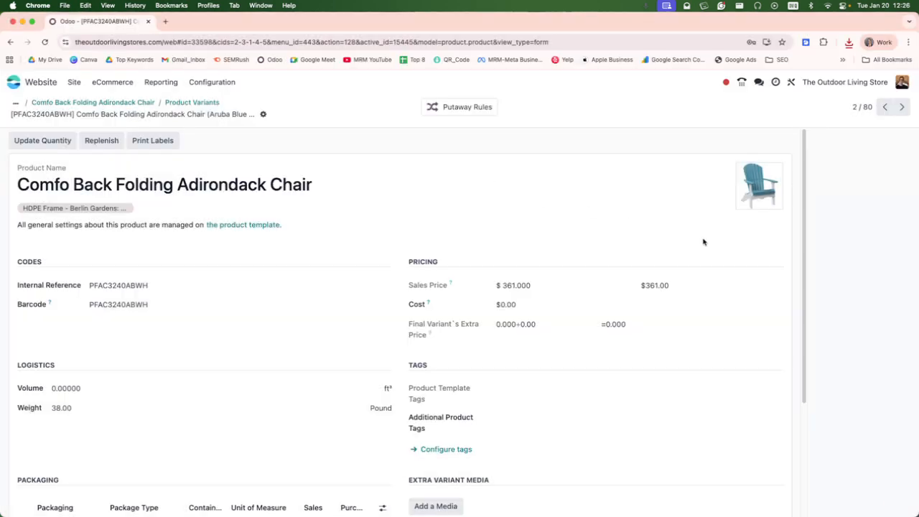
{"action": "left_click", "coordinate": [902, 106]}
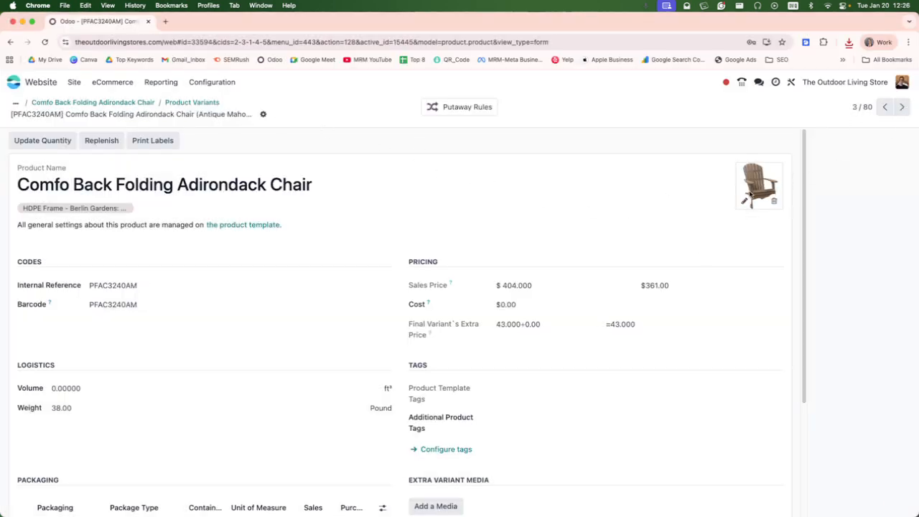
Check the variant's full name by pasting its truncated title into a new browser tab, closing that tab after reading it.
{"action": "triple_click", "coordinate": [238, 114]}
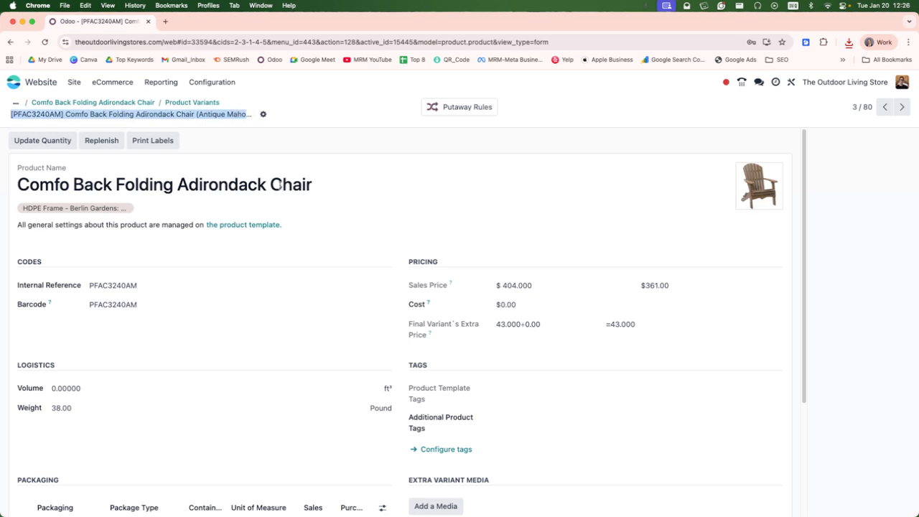
{"action": "left_click", "coordinate": [165, 20]}
{"action": "type", "text": "[PFAC3240AM] Comfo Back Folding Adirondack Chair (Antique Mahogany)"}
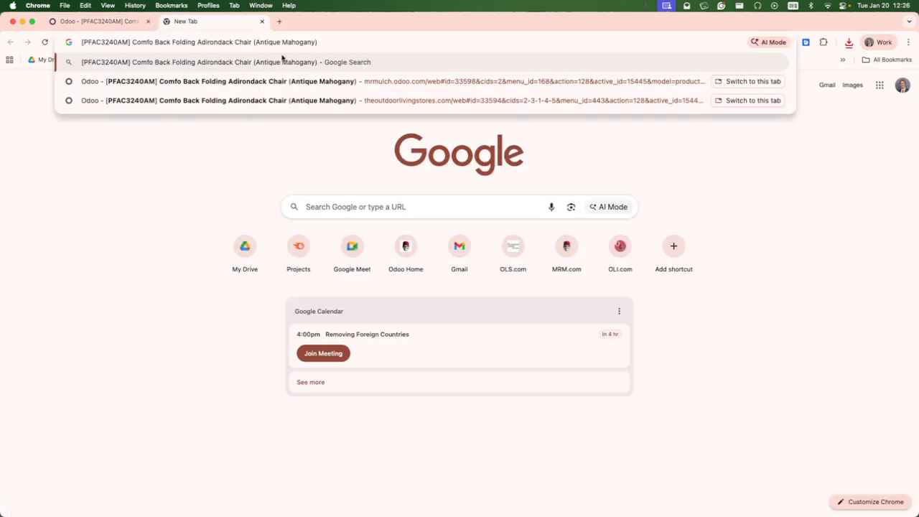
{"action": "left_click", "coordinate": [262, 20]}
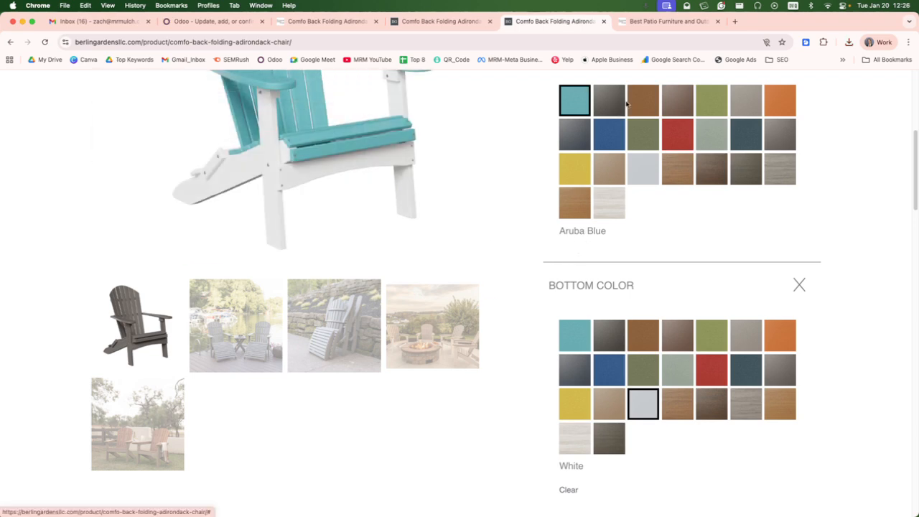
On the Berlin Gardens product page, set both the chair's top and bottom colors to Natural Finish: Antique Mahogany.
{"action": "left_click", "coordinate": [618, 102]}
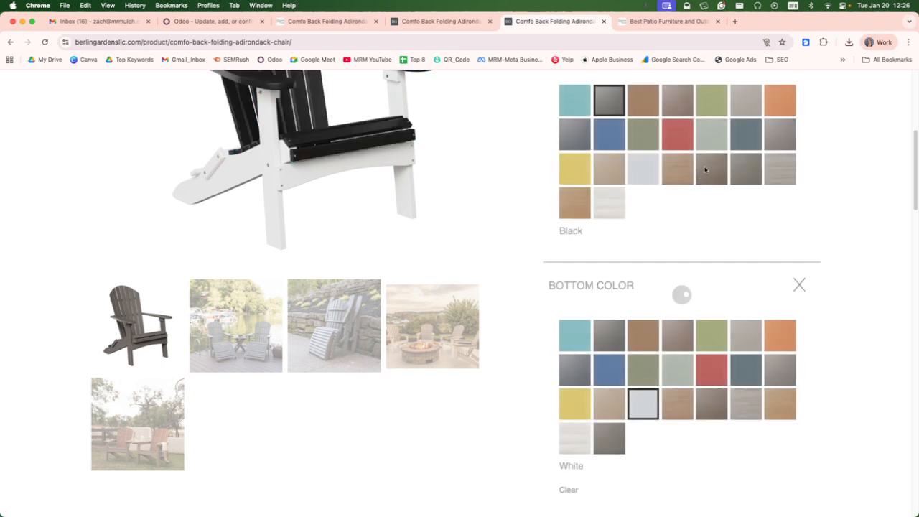
{"action": "left_click", "coordinate": [678, 170]}
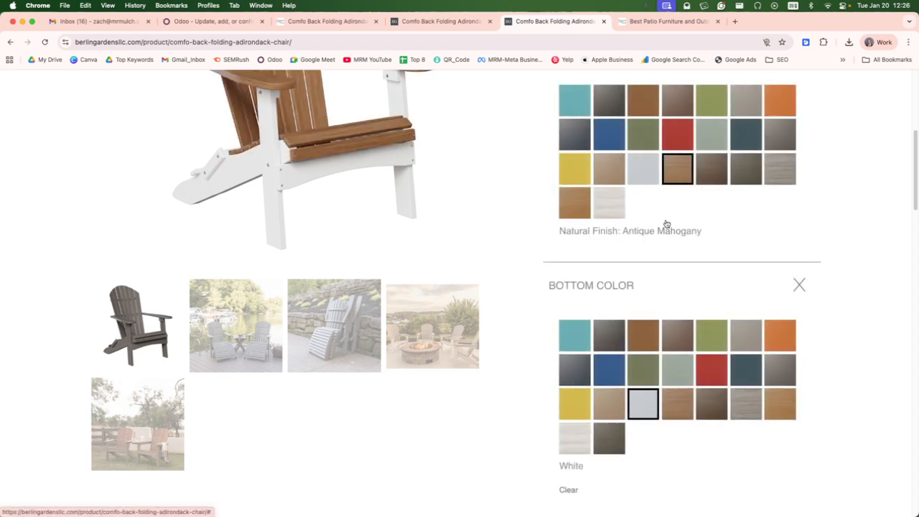
{"action": "left_click", "coordinate": [679, 414]}
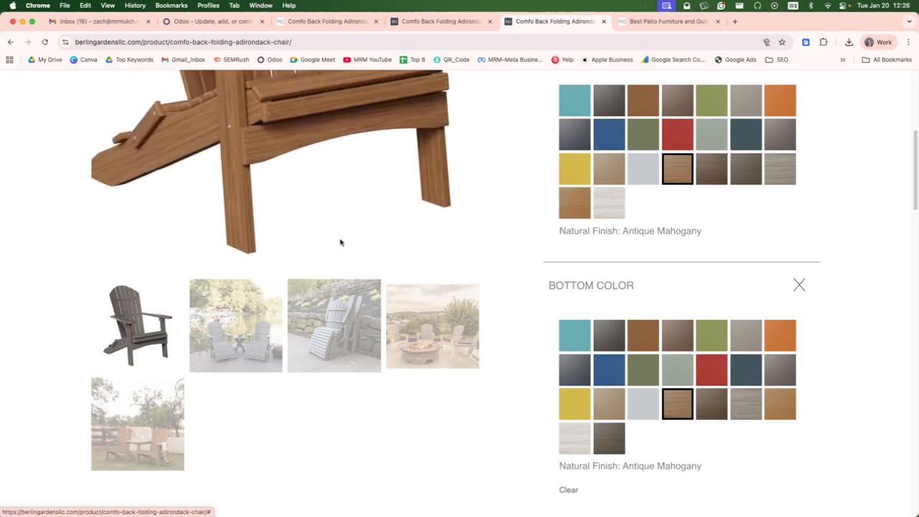
Save the all-Antique Mahogany chair image from the product page into the Comfo Back Folding Adirondack chair Variants folder.
{"action": "right_click", "coordinate": [307, 145]}
{"action": "left_click", "coordinate": [338, 160]}
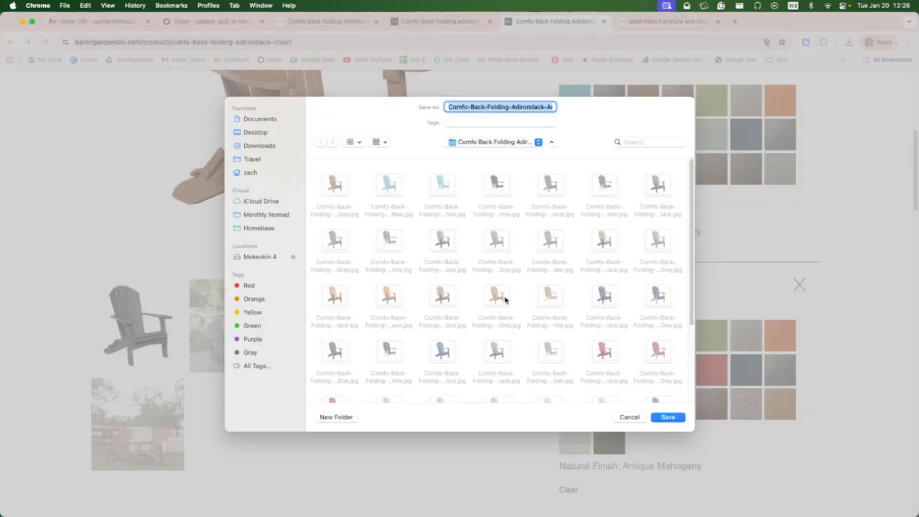
{"action": "key", "text": "Return"}
From Finder, open the new Antique Mahogany chair image in Adobe Photoshop 2025 and resize it to a width of 800 pixels.
{"action": "key", "text": "ctrl+Up"}
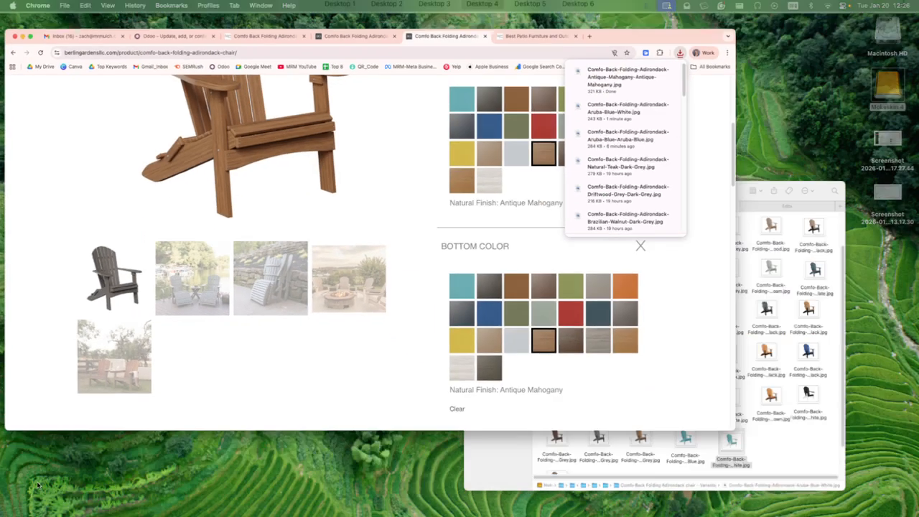
{"action": "left_click", "coordinate": [587, 353]}
{"action": "key", "text": "ctrl+Up"}
{"action": "left_click", "coordinate": [662, 412]}
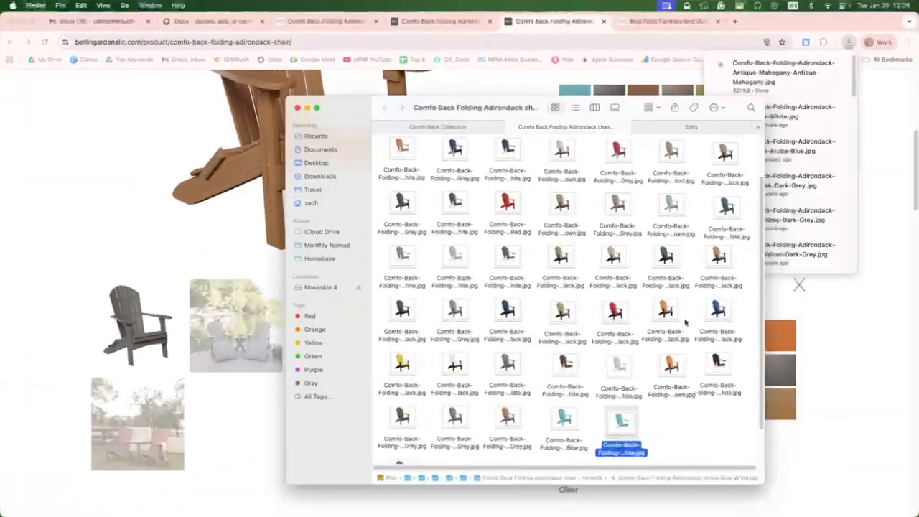
{"action": "right_click", "coordinate": [401, 424]}
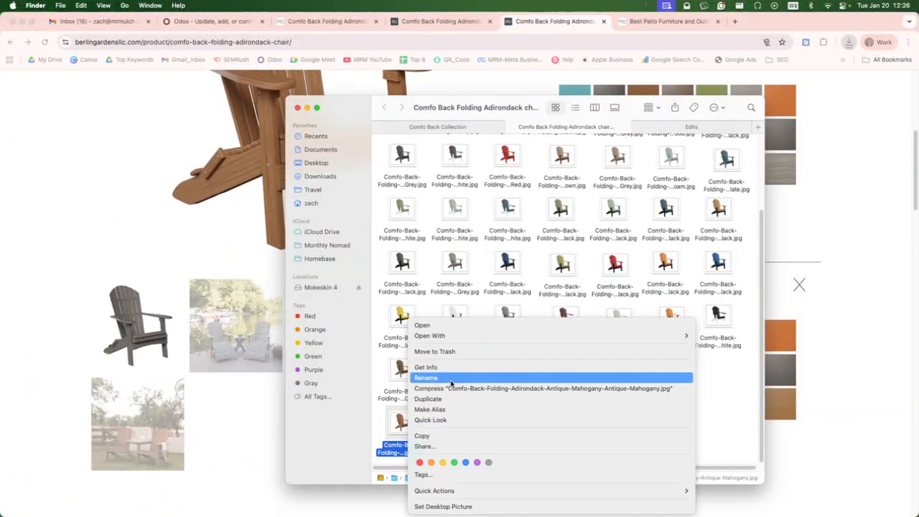
{"action": "mouse_move", "coordinate": [464, 338]}
{"action": "left_click", "coordinate": [664, 351]}
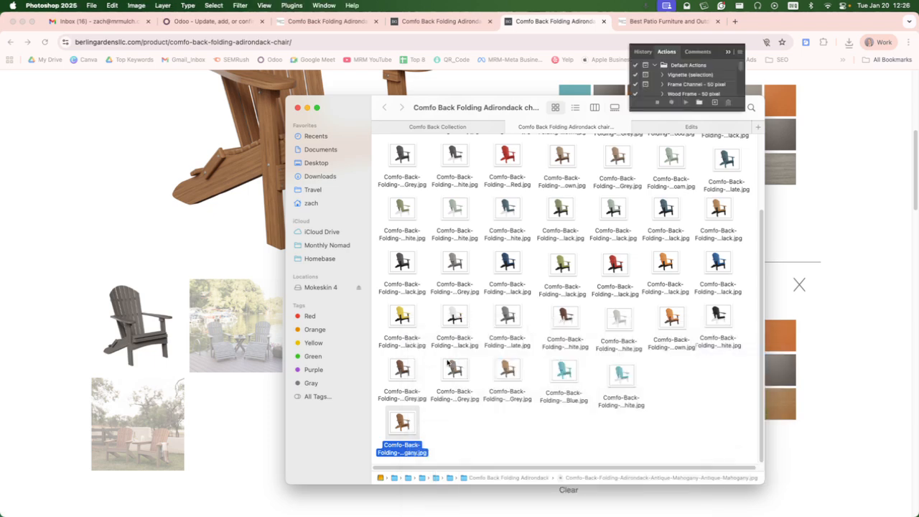
{"action": "key", "text": "super+alt+i"}
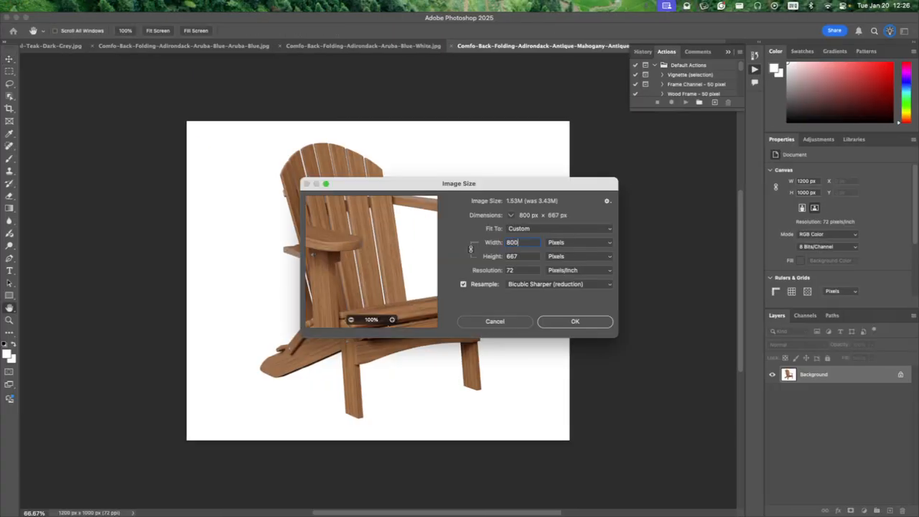
{"action": "key", "text": "Return"}
Save a copy of the Antique Mahogany image as w.jpg in the Variants folder with progressive JPEG compression at quality 6.
{"action": "key", "text": "super+alt+s"}
{"action": "key", "text": "Return"}
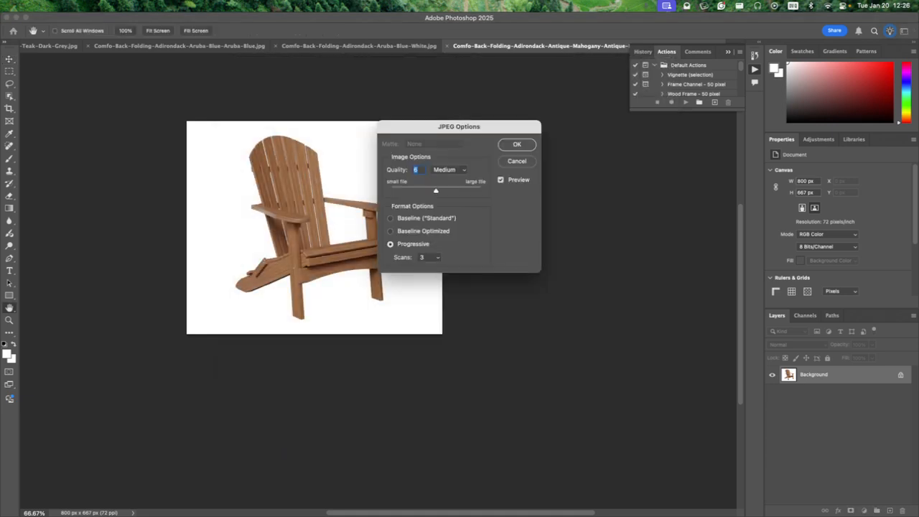
{"action": "key", "text": "Return"}
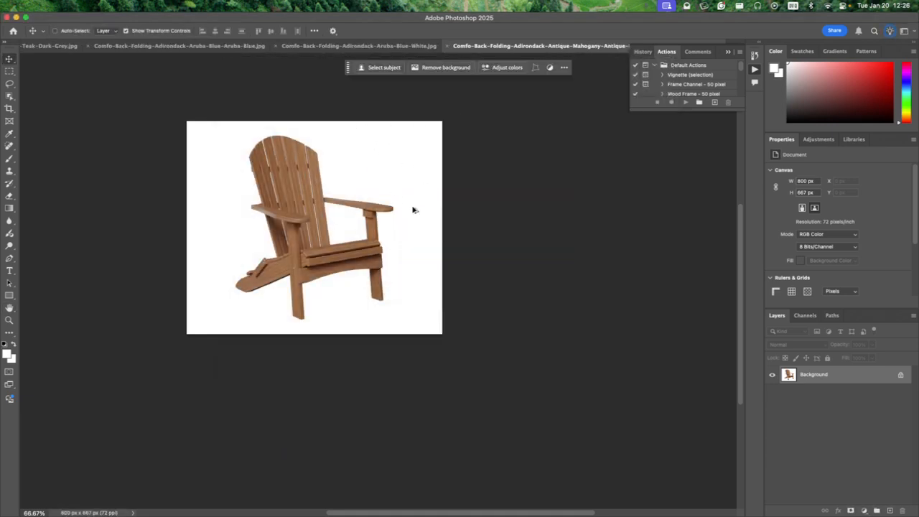
{"action": "key", "text": "super+alt+s"}
{"action": "scroll", "coordinate": [515, 251], "scroll_direction": "down", "scroll_amount": 5}
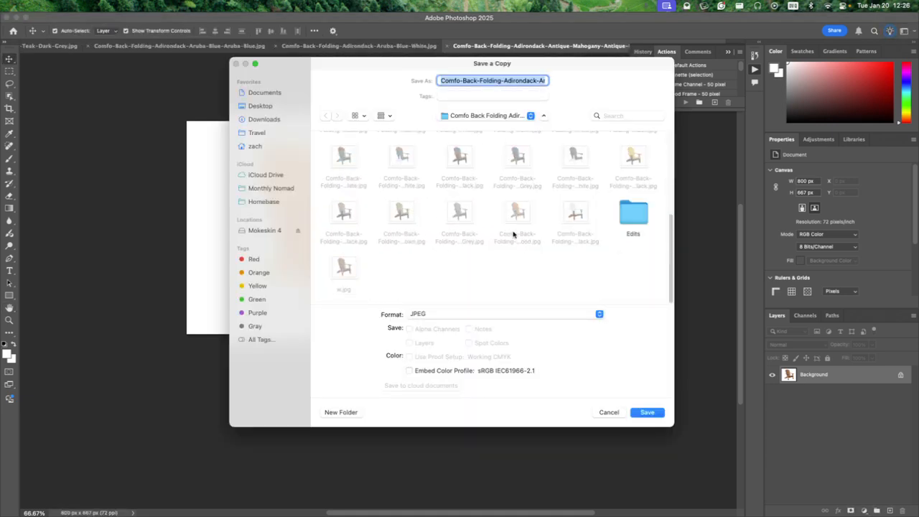
{"action": "double_click", "coordinate": [632, 210]}
{"action": "left_click", "coordinate": [476, 315]}
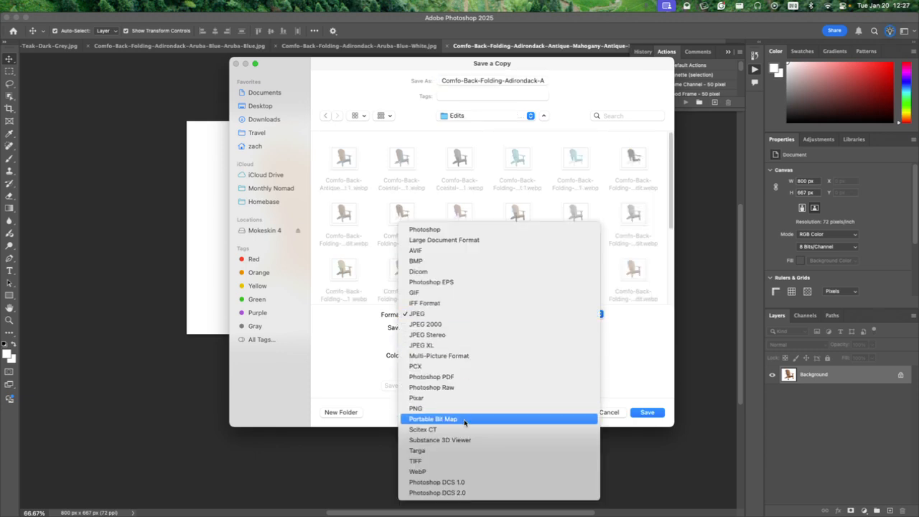
{"action": "key", "text": "w"}
{"action": "key", "text": "Return"}
{"action": "key", "text": "Return"}
{"action": "key", "text": "Return"}
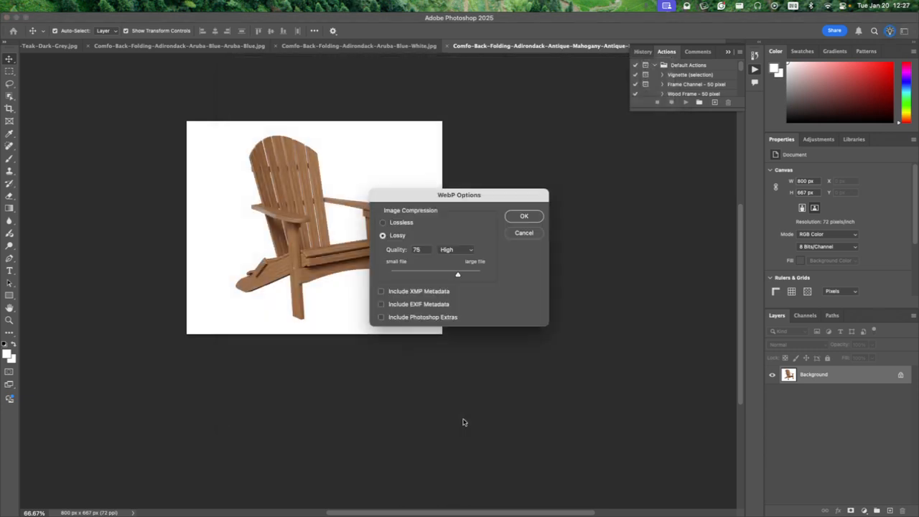
{"action": "left_click", "coordinate": [524, 234]}
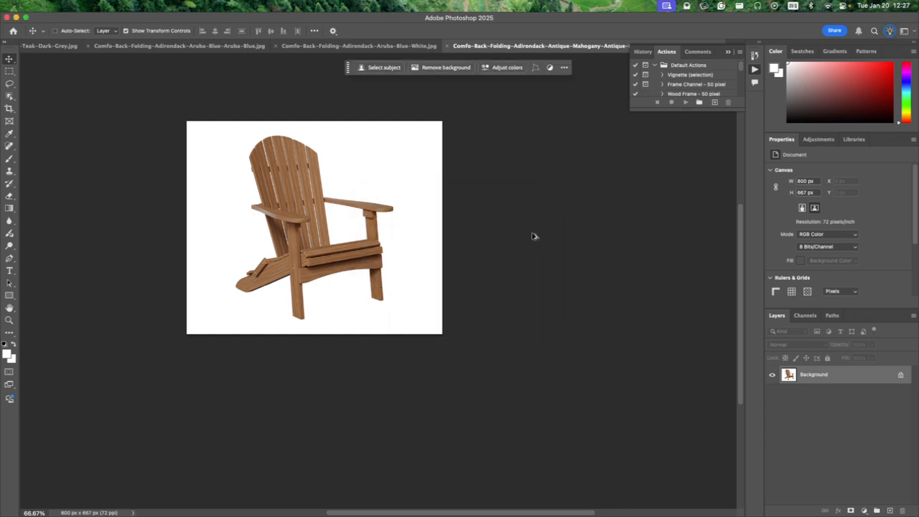
Save a copy of the Antique Mahogany image as WebP in the Edits folder, using lossy compression at quality 75.
{"action": "key", "text": "super+alt+s"}
{"action": "scroll", "coordinate": [512, 230], "scroll_direction": "down", "scroll_amount": 5}
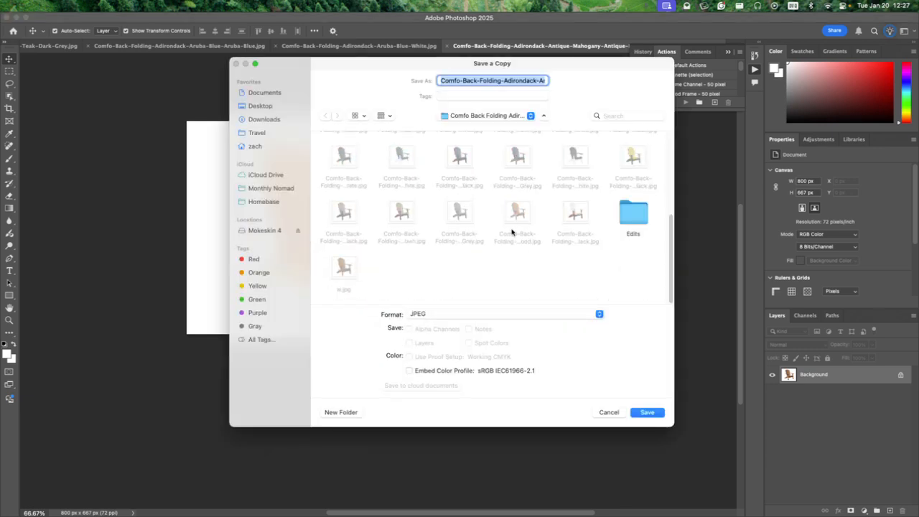
{"action": "double_click", "coordinate": [638, 215]}
{"action": "left_click", "coordinate": [525, 314]}
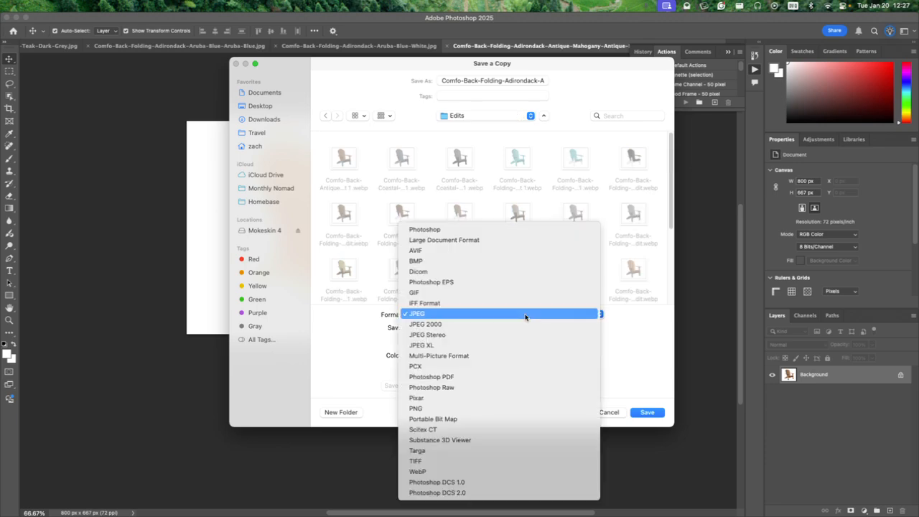
{"action": "key", "text": "w"}
{"action": "key", "text": "Return"}
{"action": "key", "text": "Return"}
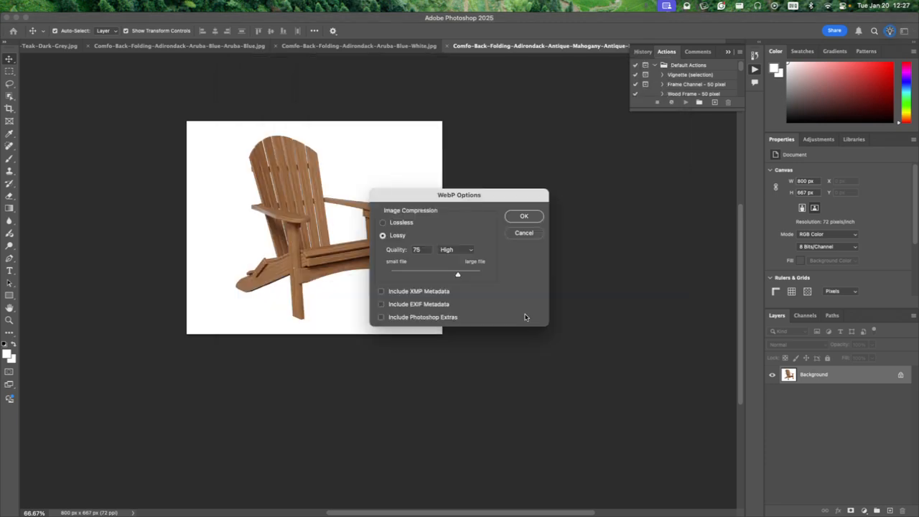
{"action": "key", "text": "Return"}
Switch to Odoo in Chrome and replace the variant's image with the Antique-Mahogany-Antique-Mahogany copy WebP file.
{"action": "key", "text": "ctrl+Right"}
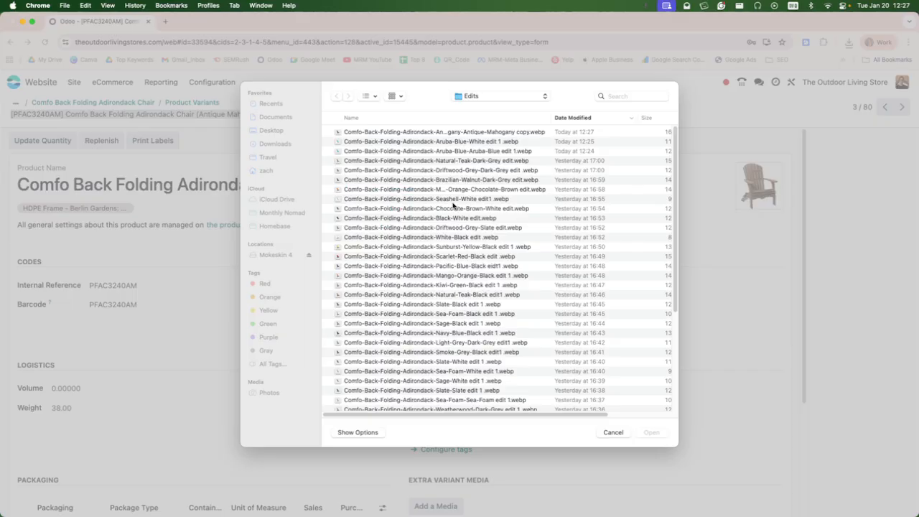
{"action": "double_click", "coordinate": [457, 133]}
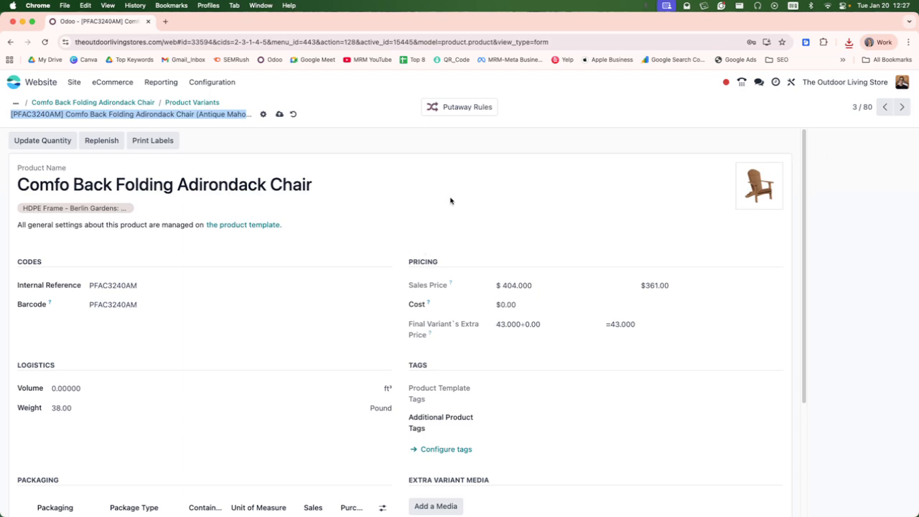
Switch to Finder and move the stray w.jpg file from the Variants folder to the Trash.
{"action": "key", "text": "ctrl+Up"}
{"action": "left_click", "coordinate": [646, 323]}
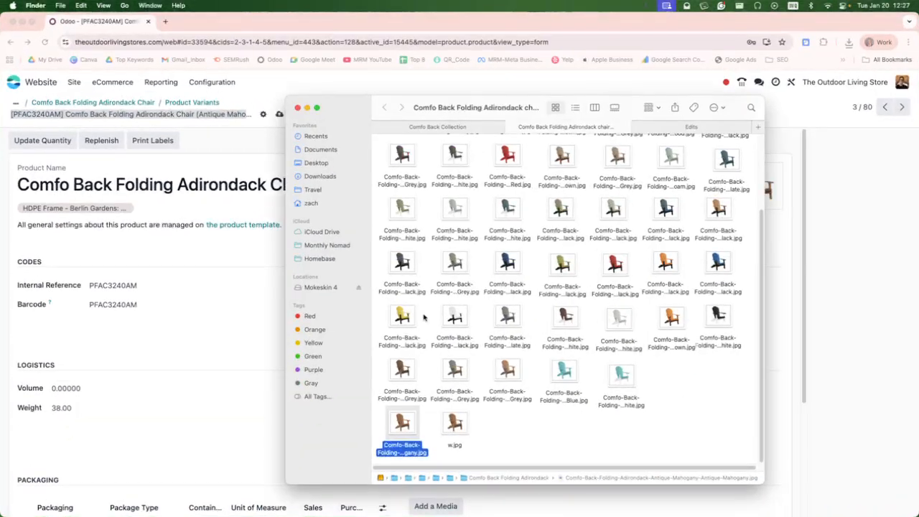
{"action": "right_click", "coordinate": [455, 426]}
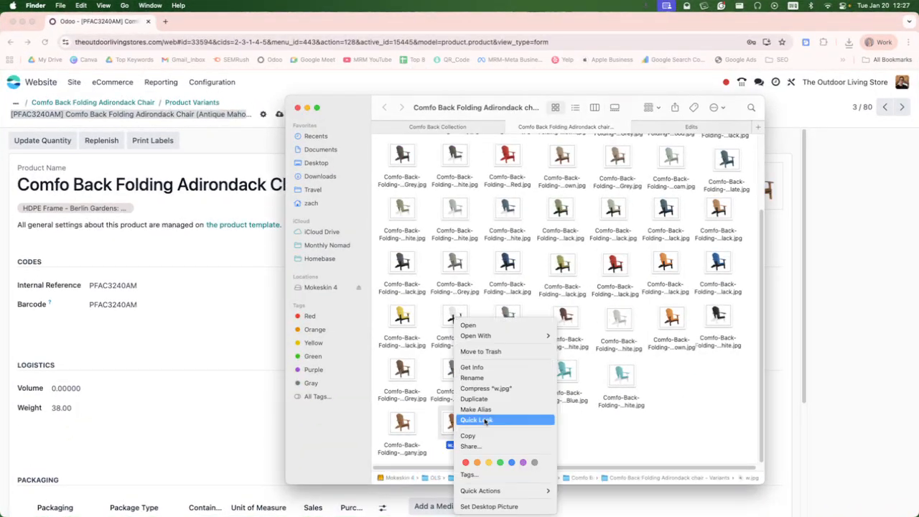
{"action": "left_click", "coordinate": [500, 354]}
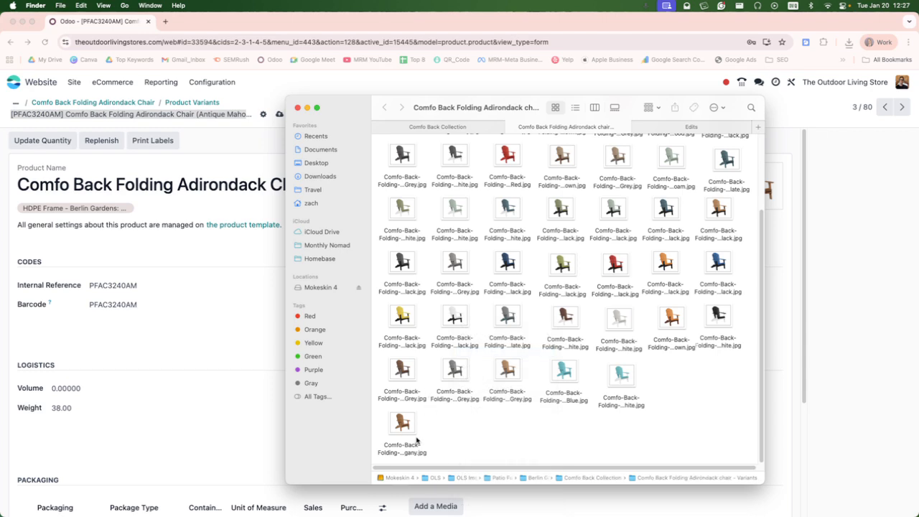
Check the file size of the original Antique-Mahogany-Antique-Mahogany JPG in the Variants folder using its file info.
{"action": "scroll", "coordinate": [641, 284], "scroll_direction": "up", "scroll_amount": 3}
{"action": "double_click", "coordinate": [402, 161]}
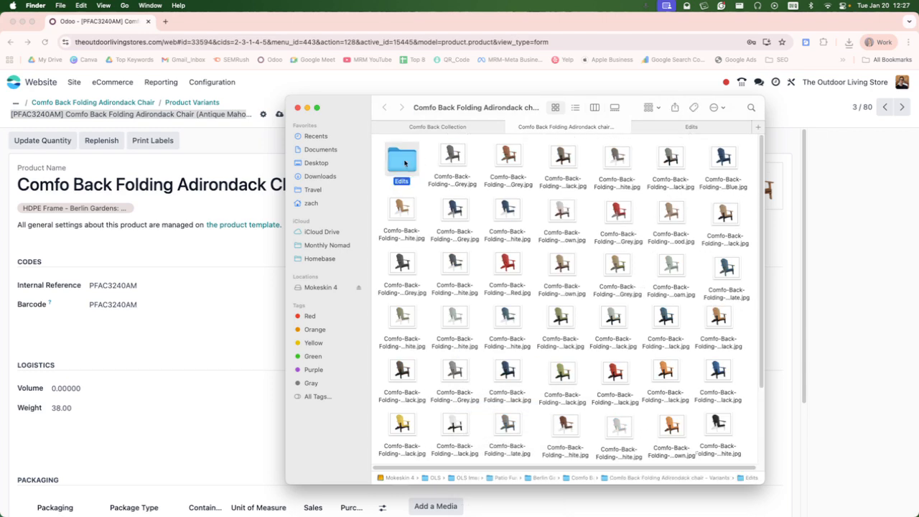
{"action": "left_click", "coordinate": [384, 107]}
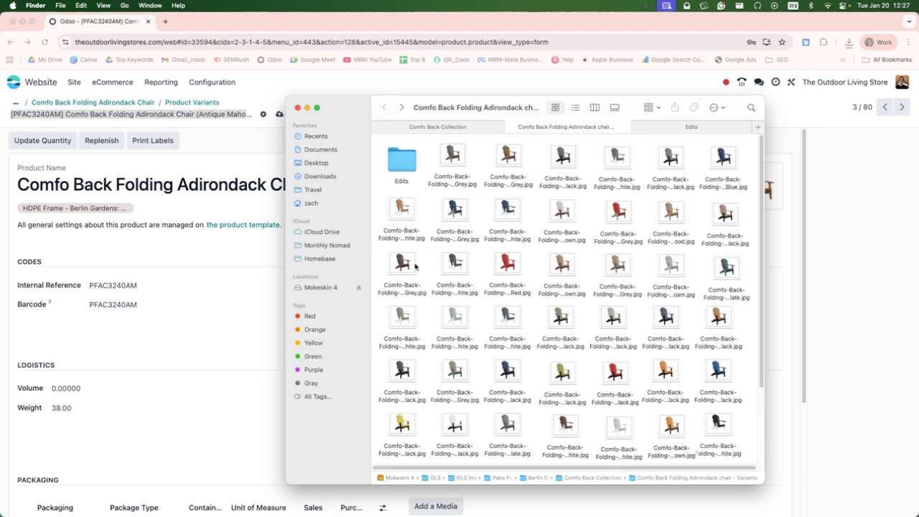
{"action": "scroll", "coordinate": [418, 301], "scroll_direction": "down", "scroll_amount": 10}
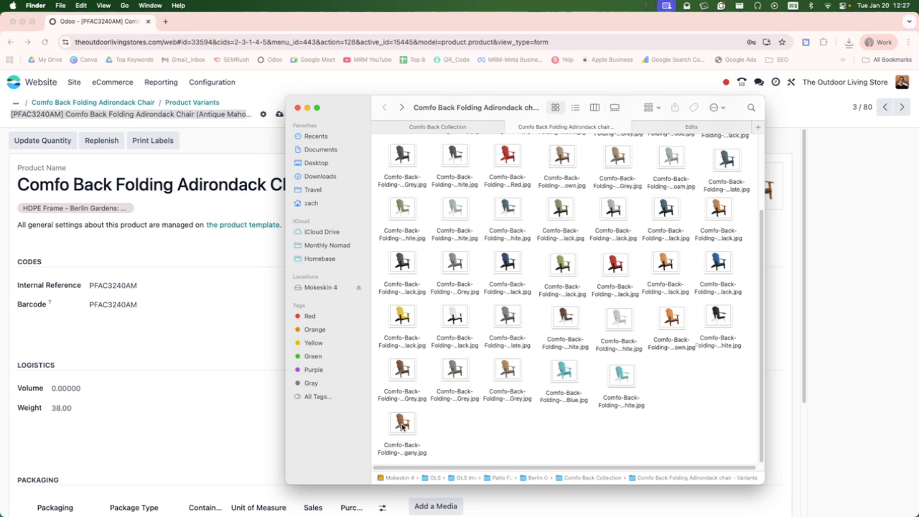
{"action": "right_click", "coordinate": [401, 424]}
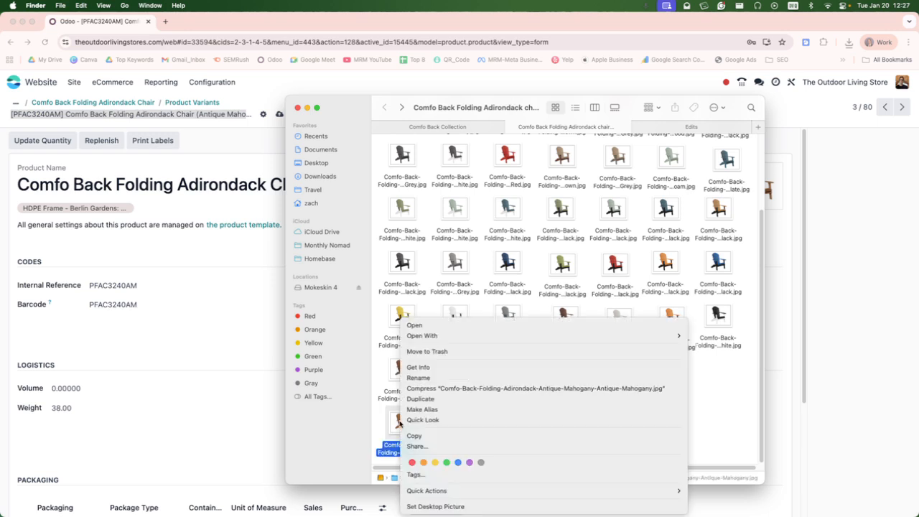
{"action": "left_click", "coordinate": [728, 395]}
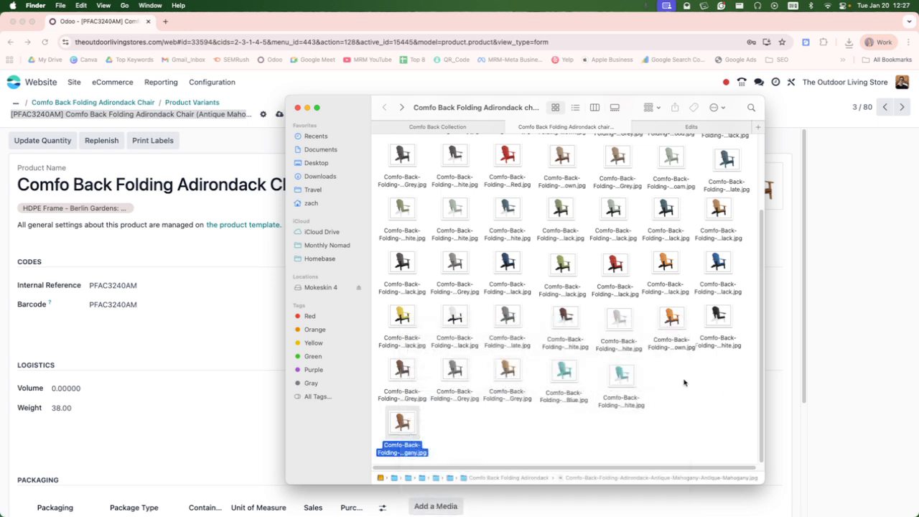
{"action": "right_click", "coordinate": [401, 425]}
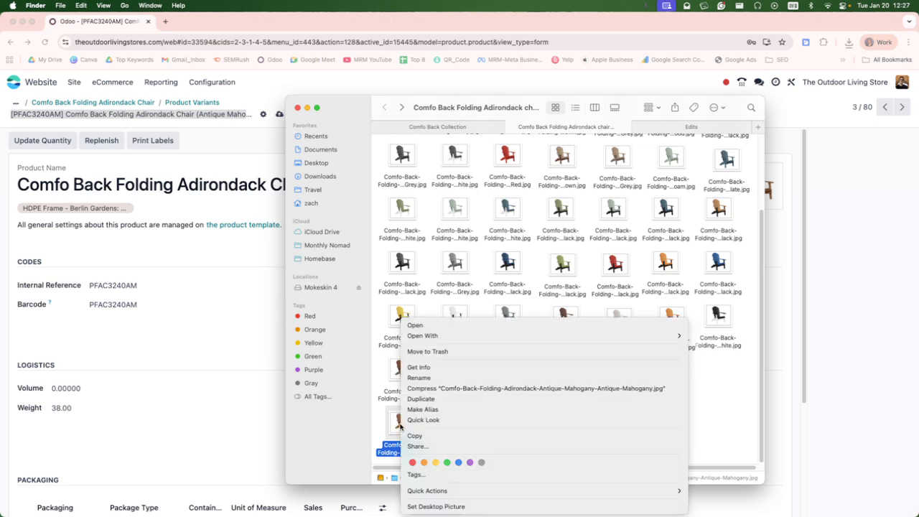
{"action": "left_click", "coordinate": [453, 368]}
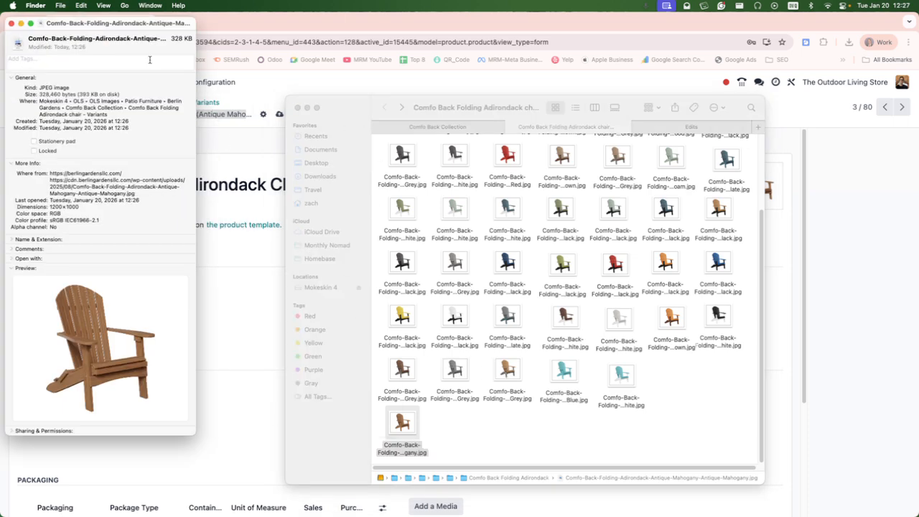
{"action": "triple_click", "coordinate": [182, 40]}
{"action": "scroll", "coordinate": [556, 278], "scroll_direction": "up", "scroll_amount": 3}
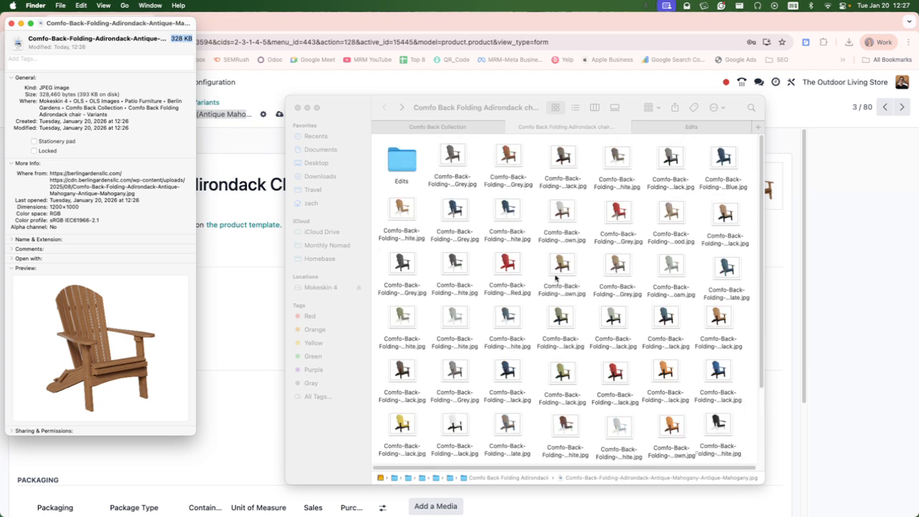
Switch to Chrome and bring up the frame color swatches on the Comfo Back Folding Adirondack Chair storefront page.
{"action": "left_click", "coordinate": [807, 229]}
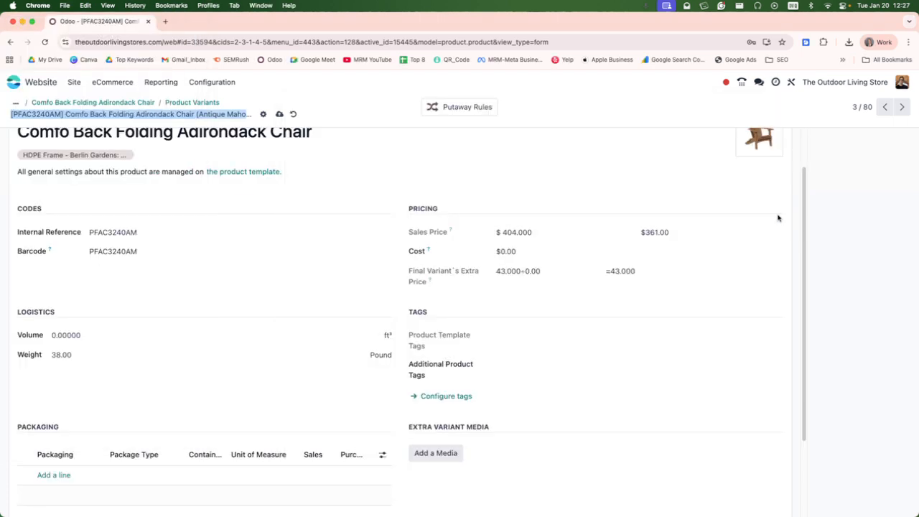
{"action": "scroll", "coordinate": [718, 191], "scroll_direction": "up", "scroll_amount": 1}
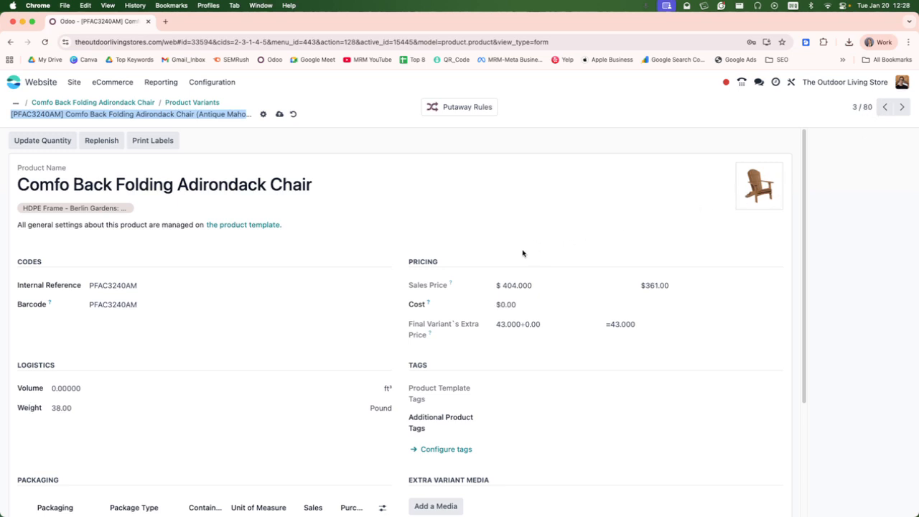
{"action": "key", "text": "ctrl+Up"}
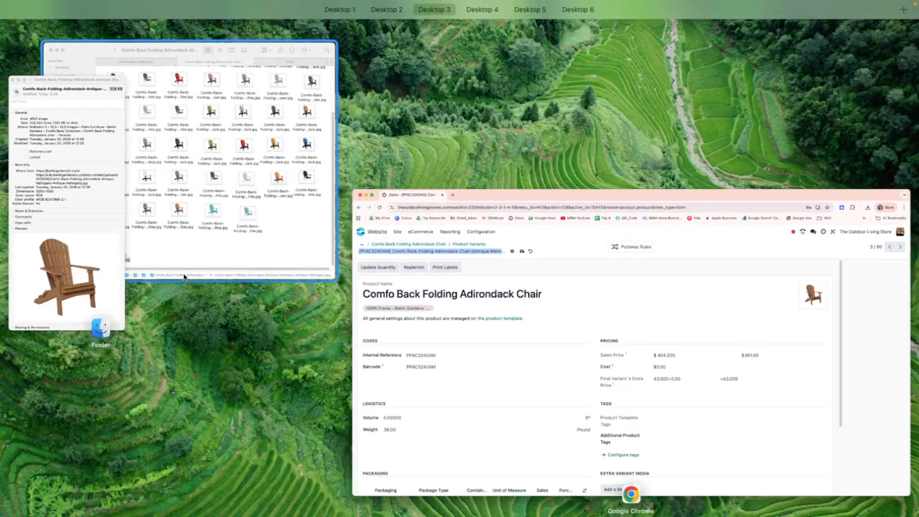
{"action": "left_click", "coordinate": [174, 229]}
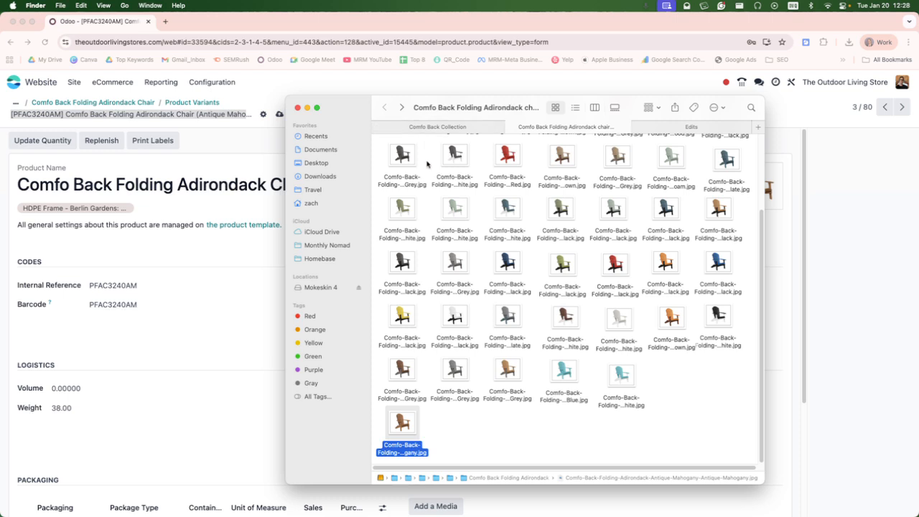
{"action": "left_click", "coordinate": [273, 82]}
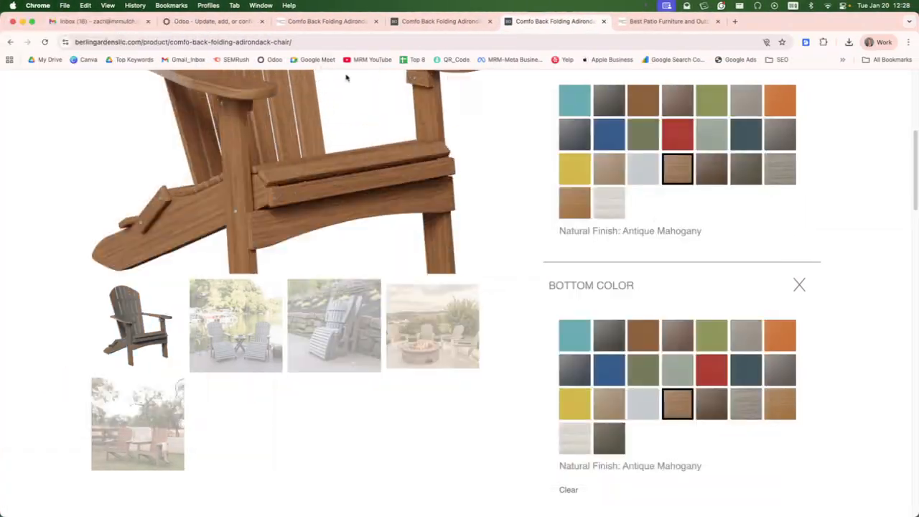
{"action": "left_click", "coordinate": [648, 22]}
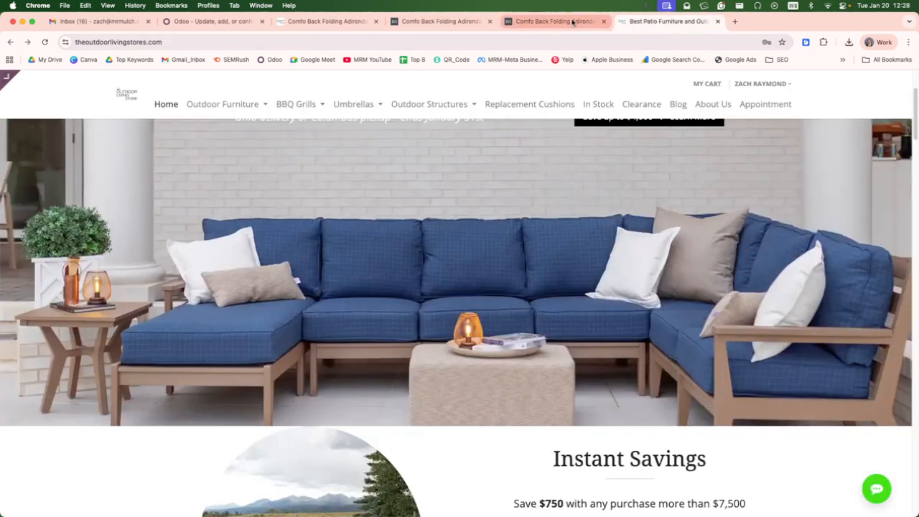
{"action": "left_click", "coordinate": [540, 22]}
{"action": "left_click", "coordinate": [335, 24]}
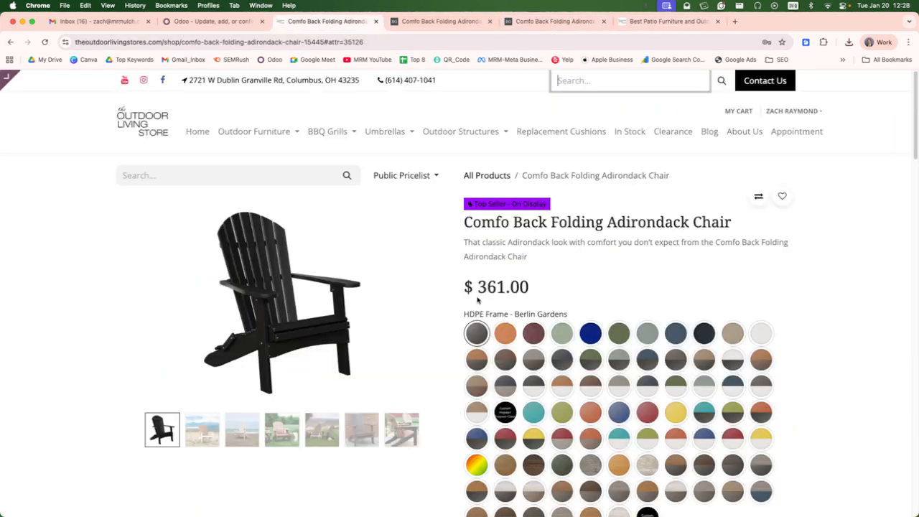
{"action": "scroll", "coordinate": [454, 356], "scroll_direction": "down", "scroll_amount": 2}
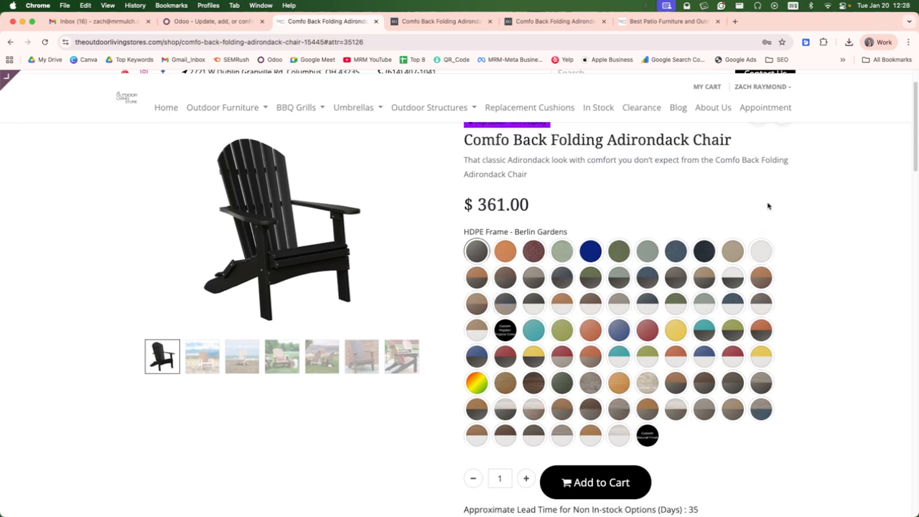
Preview the chair's Aruba Blue, Cedar, Black and solid brown frame colors to compare how their variant images display.
{"action": "left_click", "coordinate": [532, 331]}
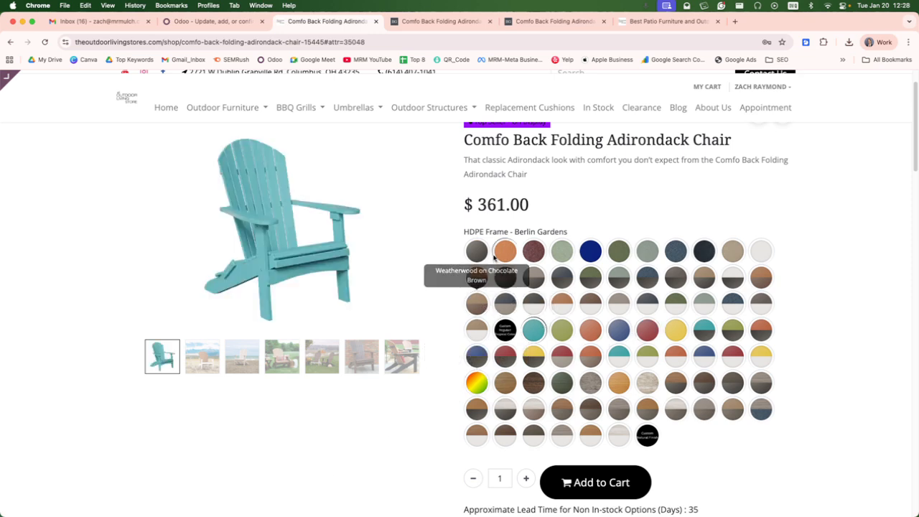
{"action": "left_click", "coordinate": [498, 255]}
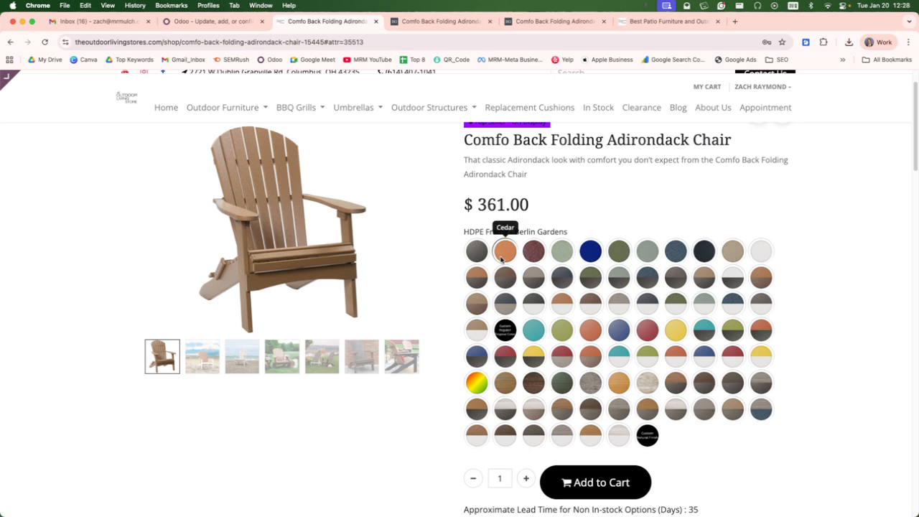
{"action": "left_click", "coordinate": [481, 253]}
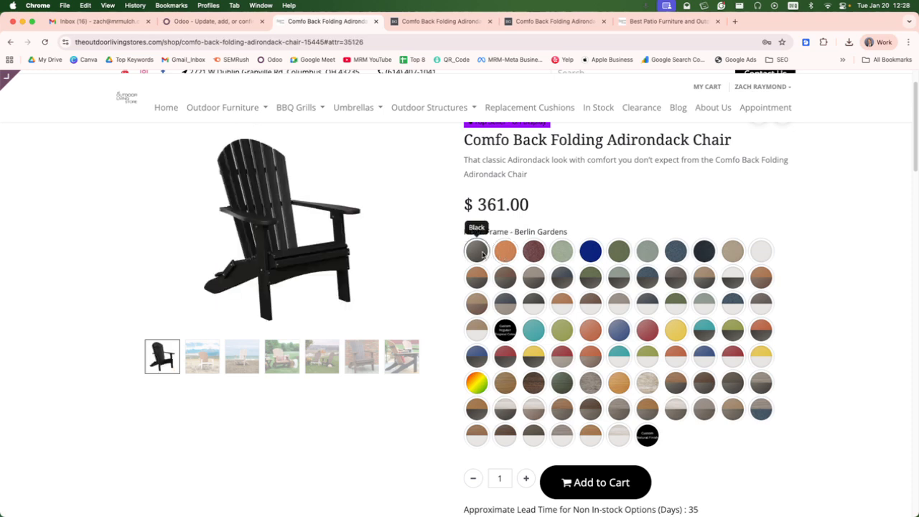
{"action": "left_click", "coordinate": [506, 253]}
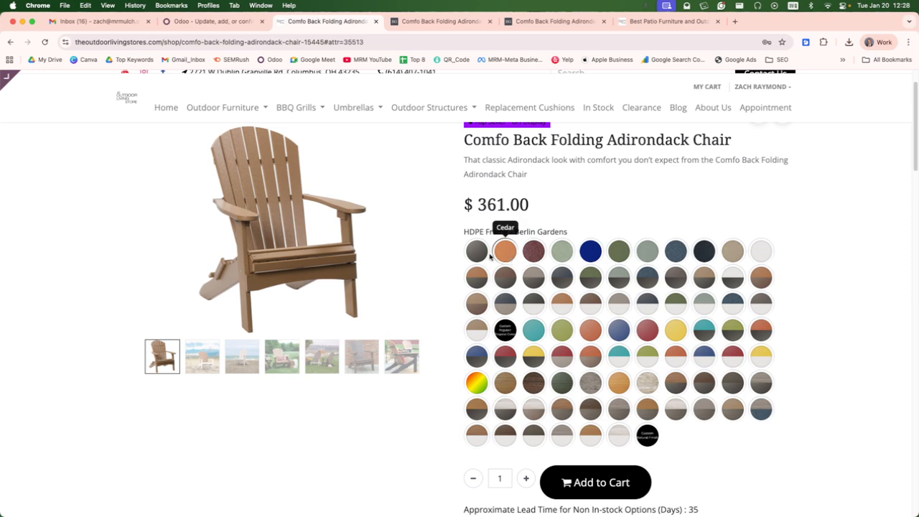
{"action": "left_click", "coordinate": [535, 253]}
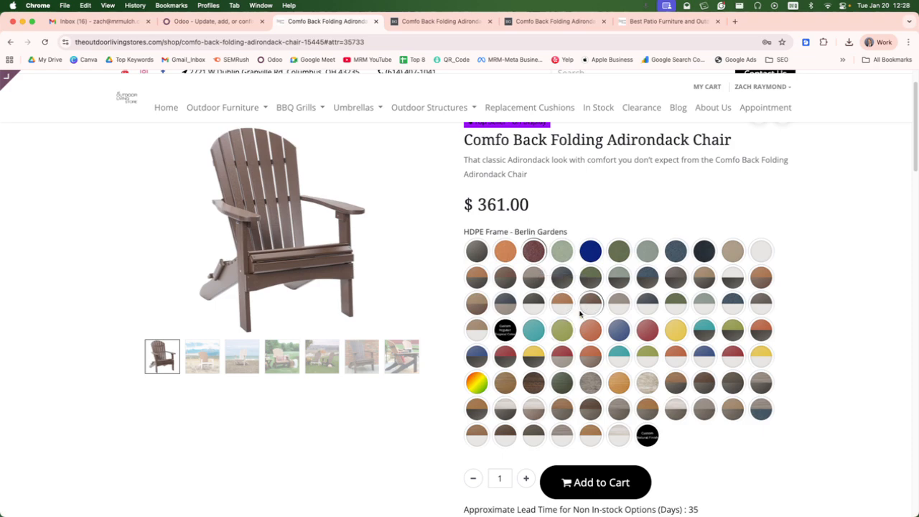
Switch to Finder and show the file info of the Aruba-Blue-White edit 1 WebP in the Edits folder.
{"action": "key", "text": "ctrl+Up"}
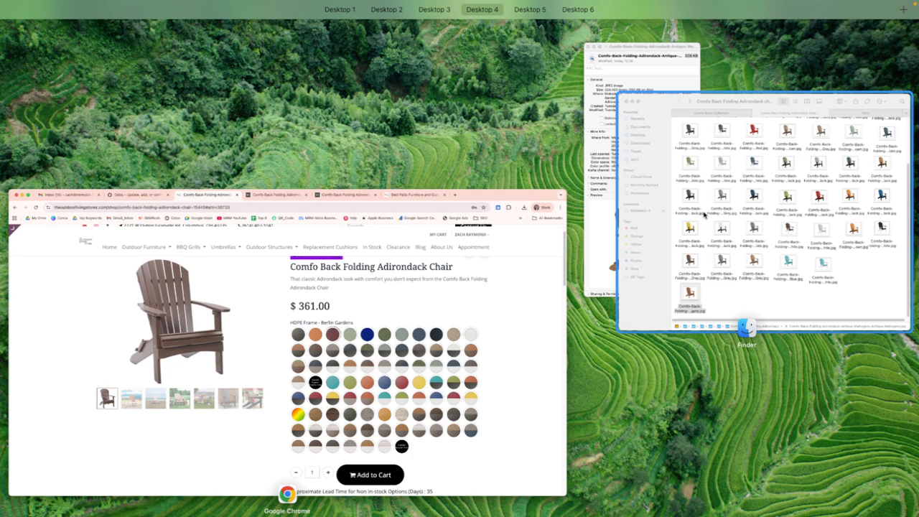
{"action": "left_click", "coordinate": [705, 214]}
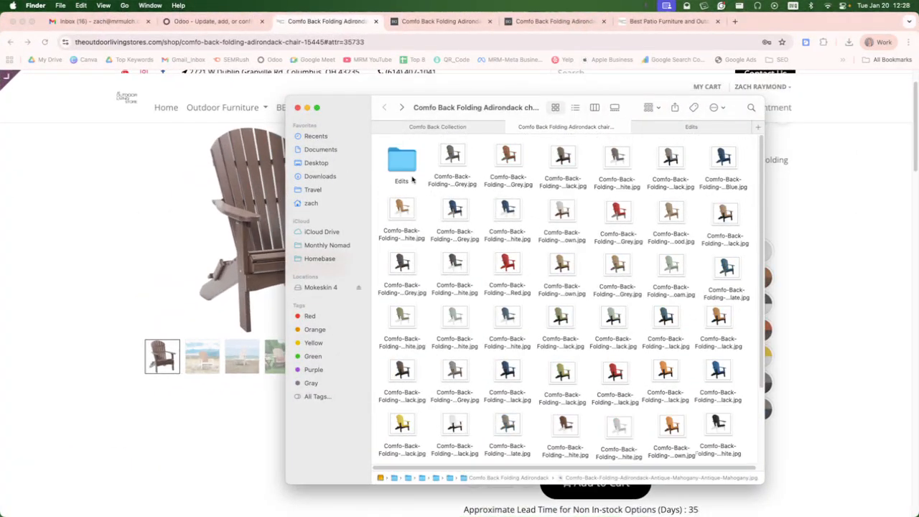
{"action": "double_click", "coordinate": [411, 178]}
{"action": "scroll", "coordinate": [601, 419], "scroll_direction": "down", "scroll_amount": 5}
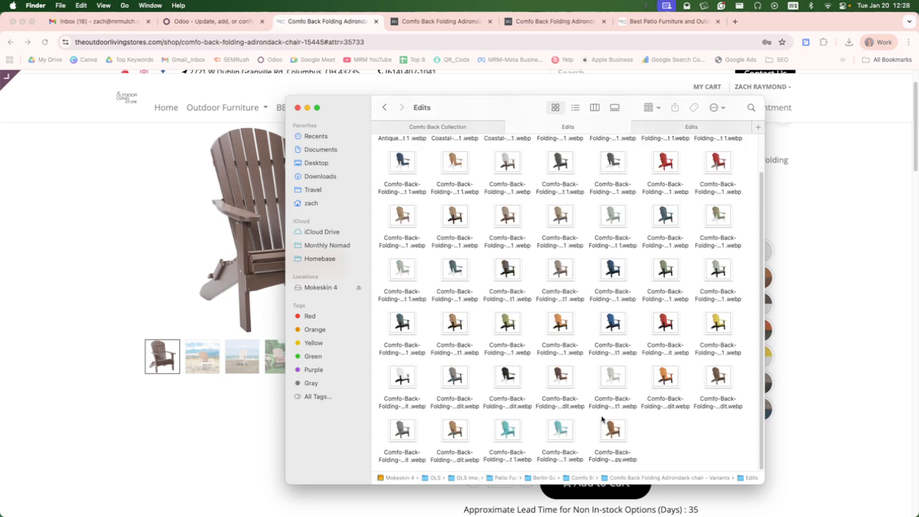
{"action": "right_click", "coordinate": [562, 430]}
{"action": "left_click", "coordinate": [571, 367]}
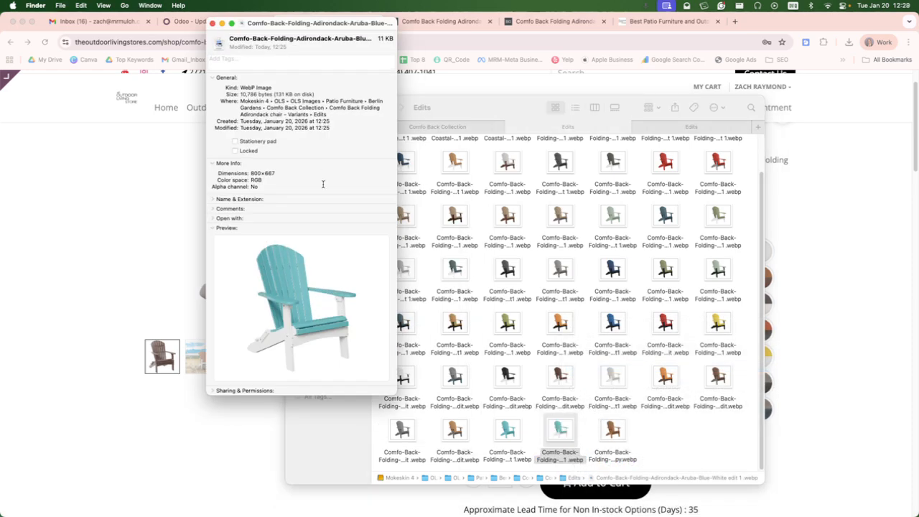
Compare the file sizes of the original Antique Mahogany JPG and the Aruba-Blue-White WebP in their info windows.
{"action": "key", "text": "ctrl+Up"}
{"action": "left_click", "coordinate": [673, 44]}
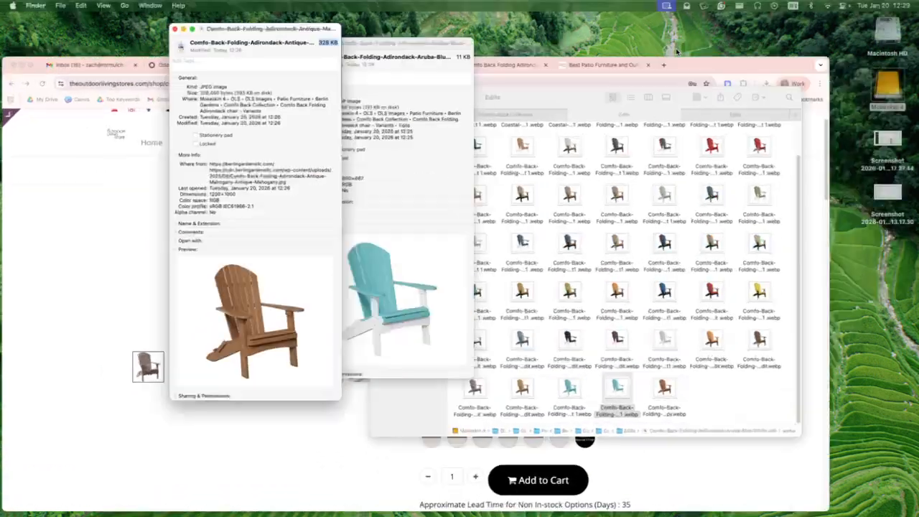
{"action": "left_click", "coordinate": [171, 47]}
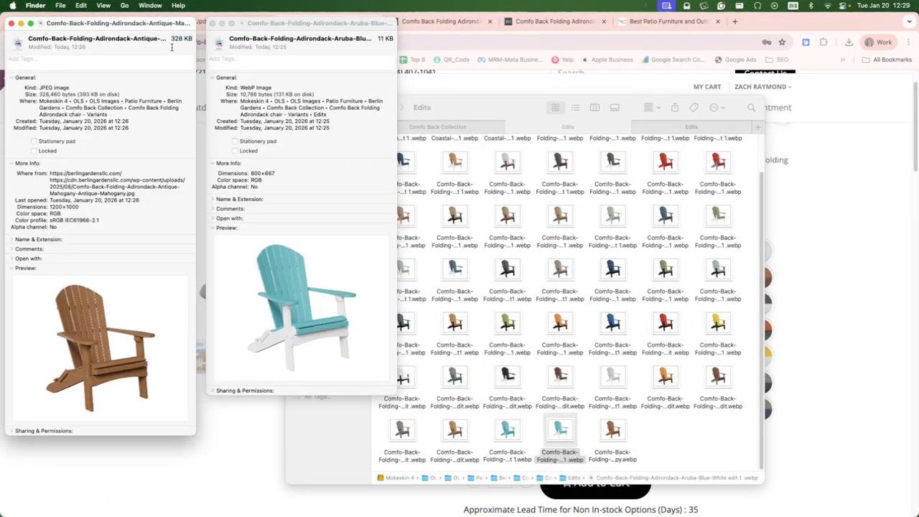
{"action": "left_click", "coordinate": [381, 41]}
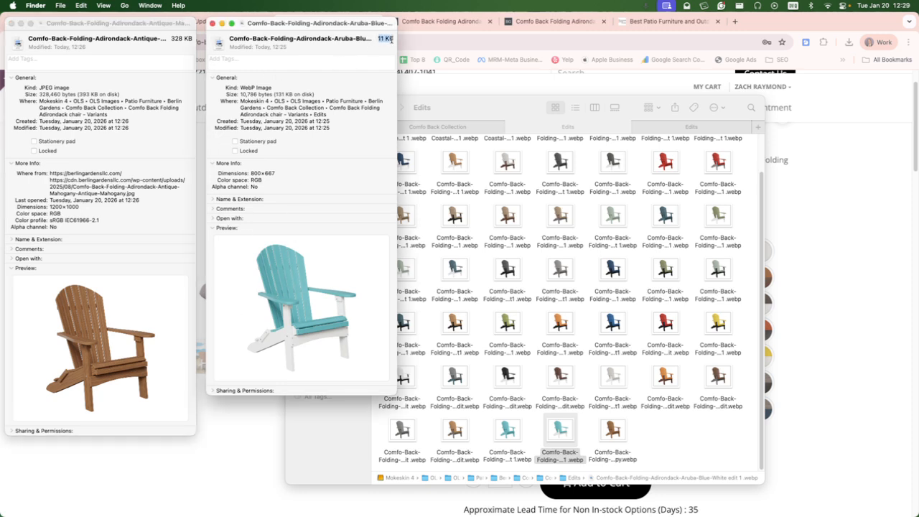
Close the Aruba-Blue-White file info and show the info of the Antique-Mahogany-Antique-Mahogany copy WebP instead.
{"action": "left_click", "coordinate": [212, 25]}
{"action": "right_click", "coordinate": [614, 431]}
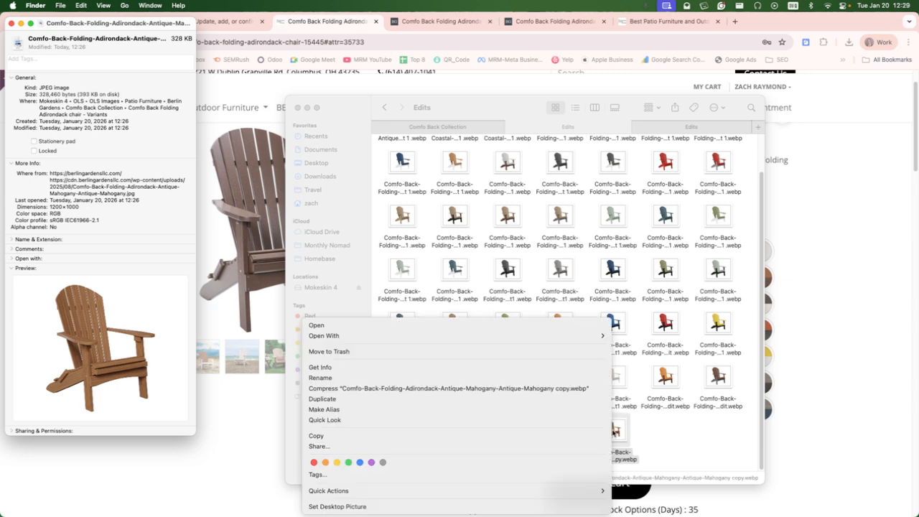
{"action": "left_click", "coordinate": [511, 368]}
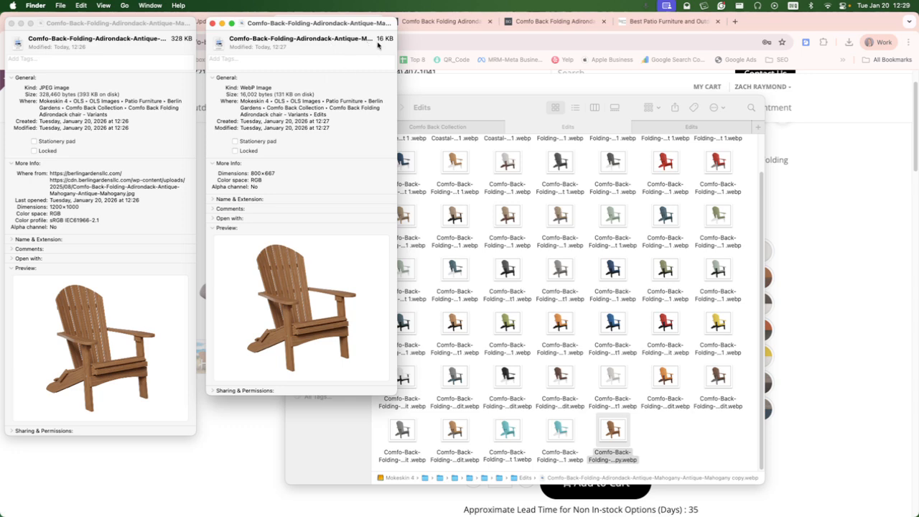
Switch to Chrome, reload the chair's storefront page, and preview the Aruba Blue and Black frame colors.
{"action": "left_click", "coordinate": [804, 237]}
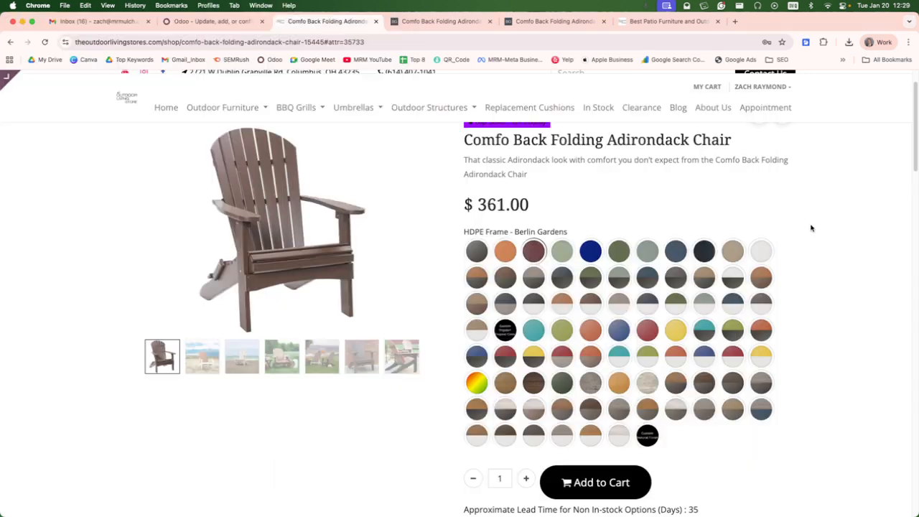
{"action": "left_click", "coordinate": [45, 42]}
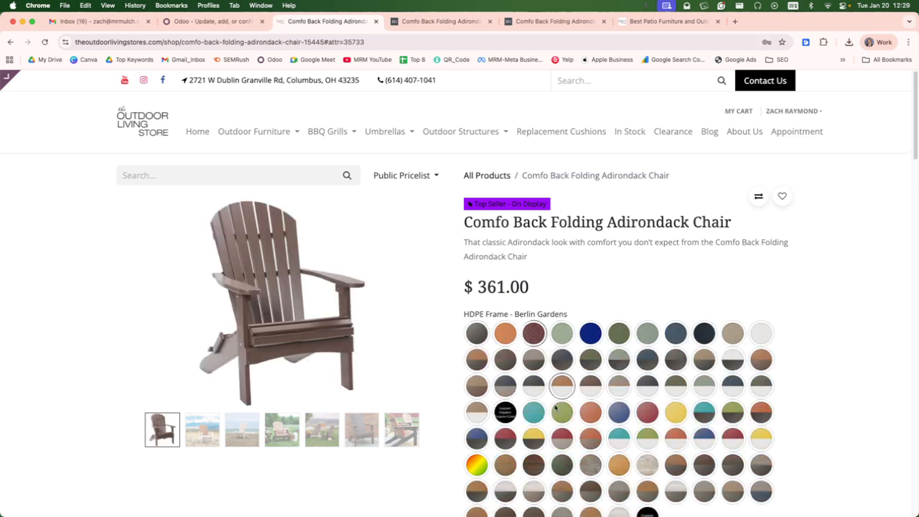
{"action": "left_click", "coordinate": [534, 414]}
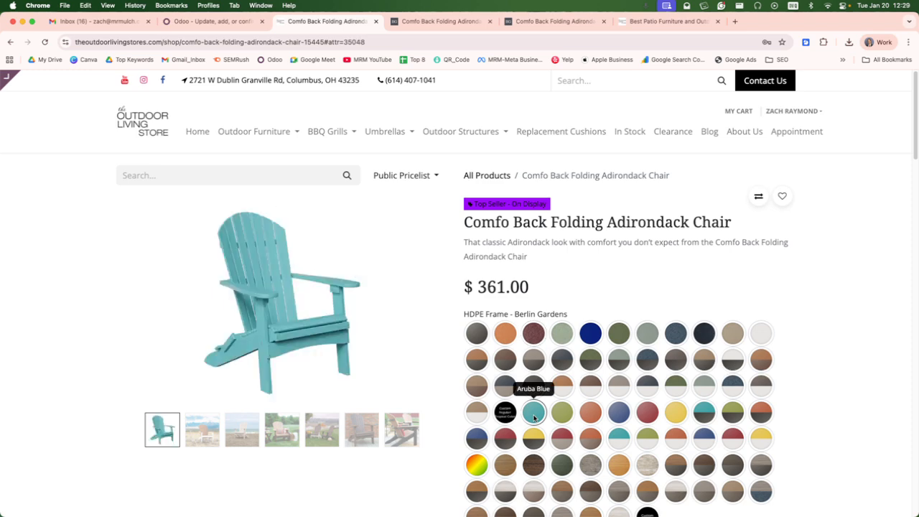
{"action": "scroll", "coordinate": [534, 417], "scroll_direction": "down", "scroll_amount": 1}
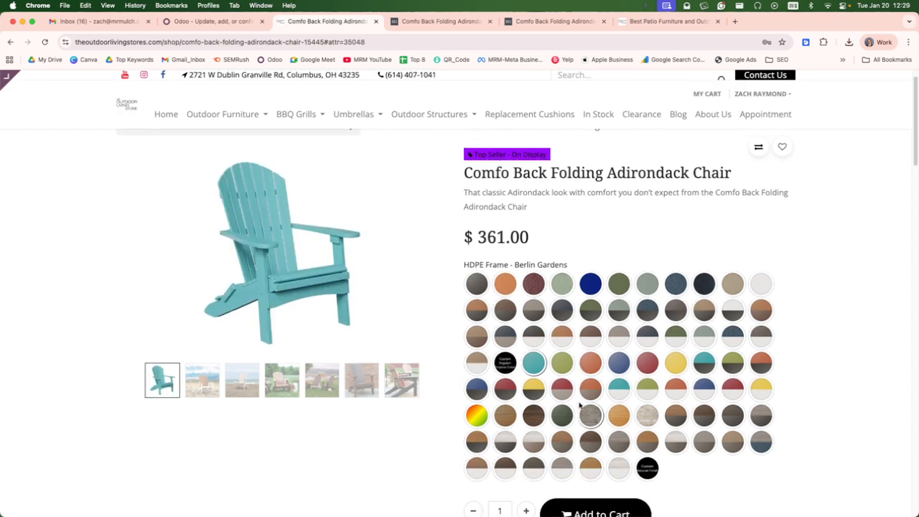
{"action": "left_click", "coordinate": [484, 287]}
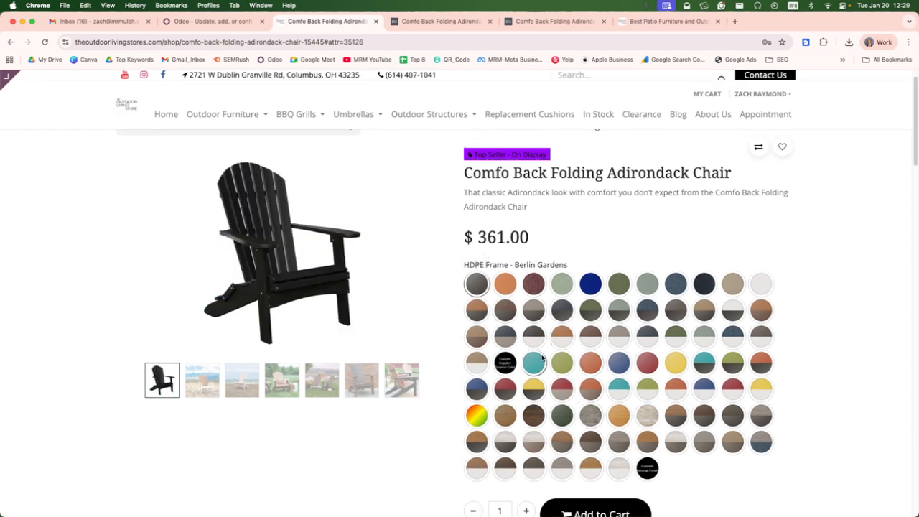
Preview the chair in the Cedar and Chocolate Brown frame colors on the storefront page.
{"action": "left_click", "coordinate": [511, 285]}
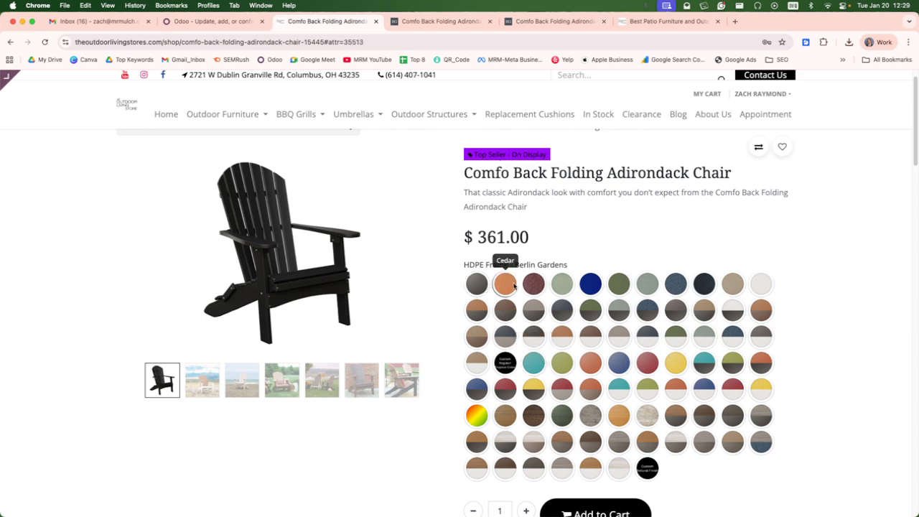
{"action": "left_click", "coordinate": [530, 288]}
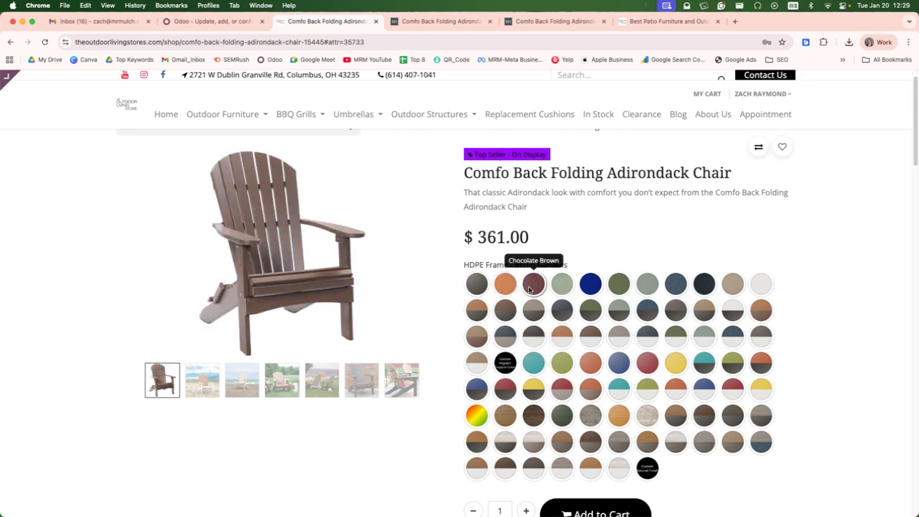
{"action": "scroll", "coordinate": [534, 366], "scroll_direction": "down", "scroll_amount": 1}
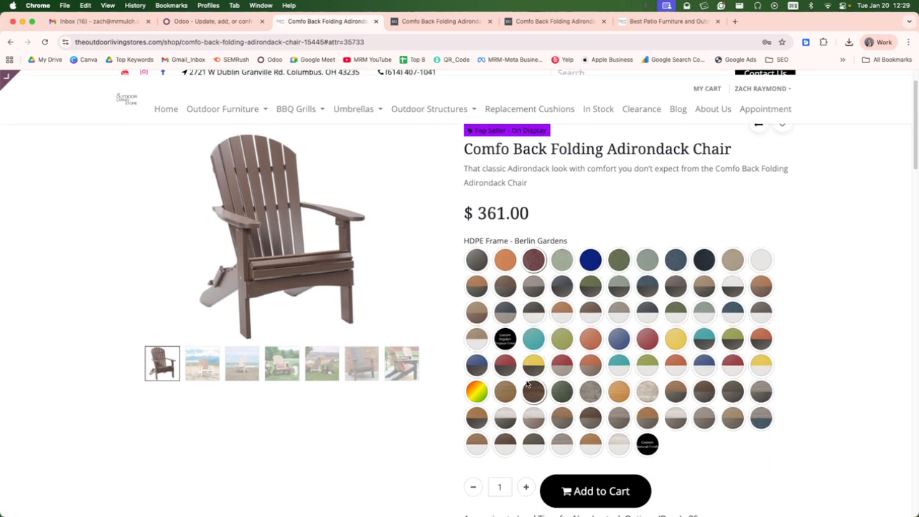
{"action": "scroll", "coordinate": [488, 368], "scroll_direction": "up", "scroll_amount": 3}
Switch to Finder and close the info windows of the Antique Mahogany WebP copy and original JPG, leaving the Edits folder open.
{"action": "key", "text": "ctrl+Up"}
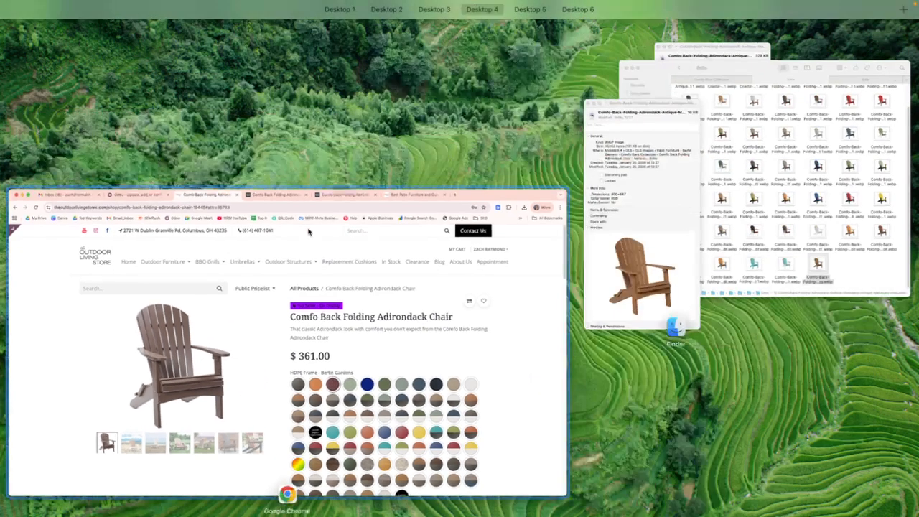
{"action": "left_click", "coordinate": [654, 196]}
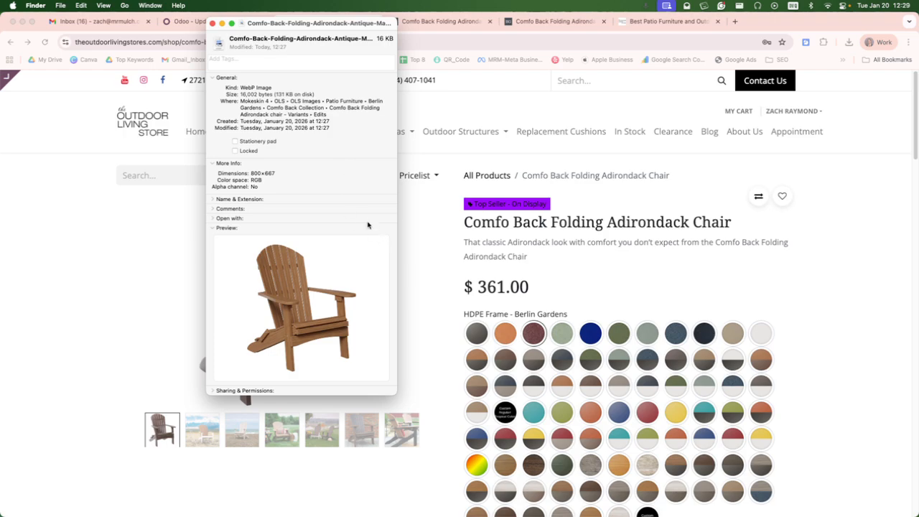
{"action": "left_click", "coordinate": [213, 24]}
{"action": "mouse_move", "coordinate": [1, 515]}
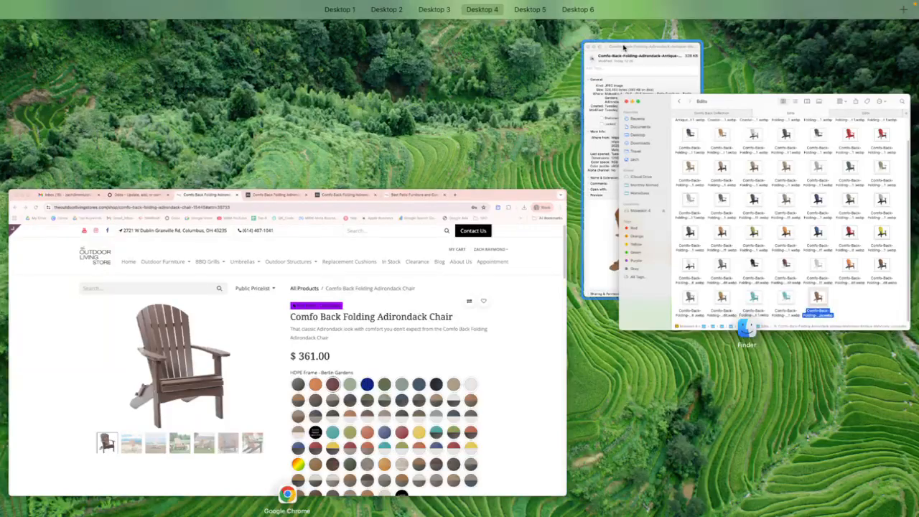
{"action": "left_click", "coordinate": [623, 48]}
{"action": "left_click", "coordinate": [12, 24]}
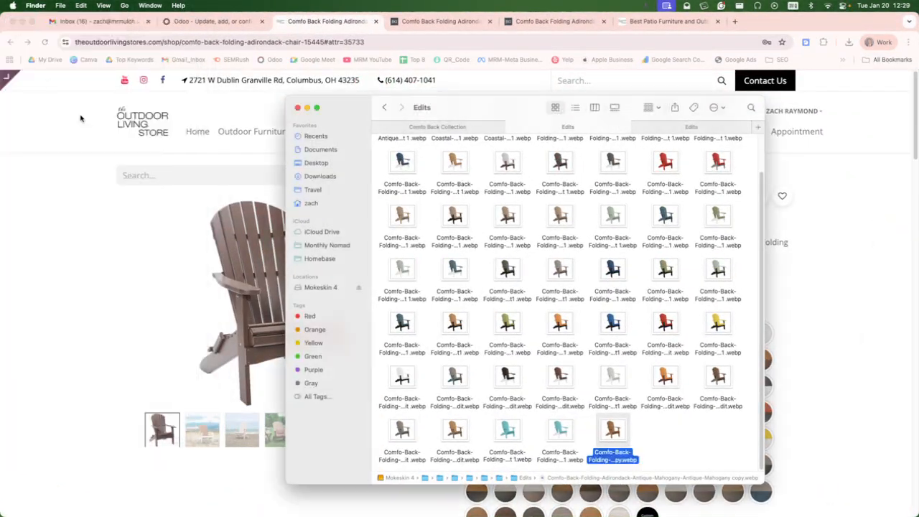
{"action": "scroll", "coordinate": [604, 330], "scroll_direction": "up", "scroll_amount": 2}
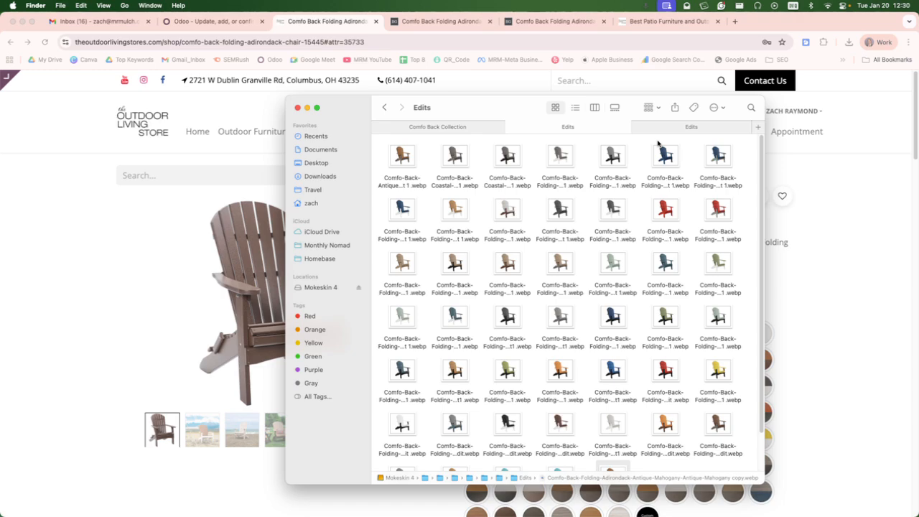
{"action": "key", "text": "ctrl+Left"}
{"action": "key", "text": "ctrl+Left"}
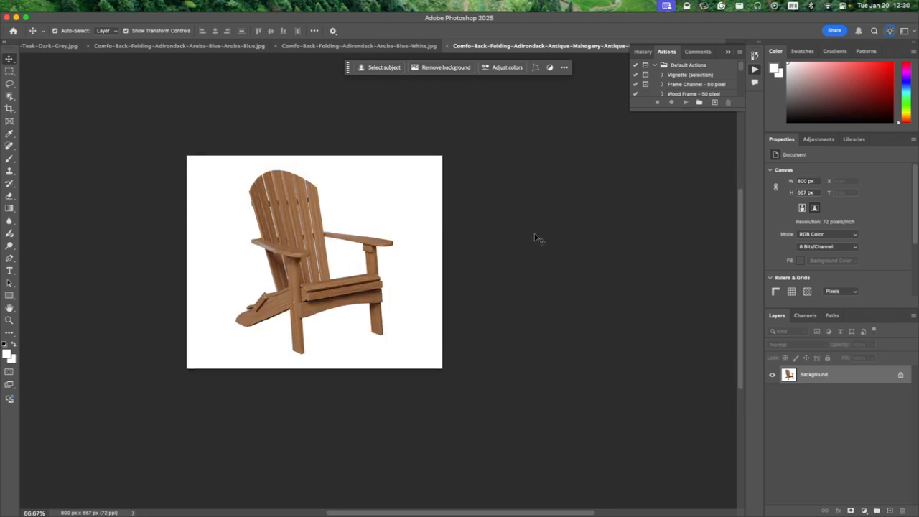
{"action": "key", "text": "ctrl+Right"}
{"action": "key", "text": "ctrl+Right"}
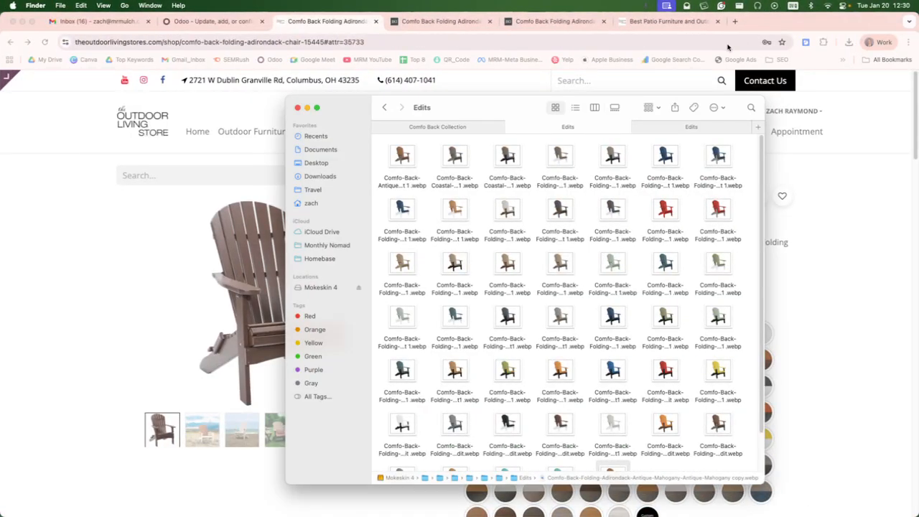
{"action": "left_click", "coordinate": [669, 7]}
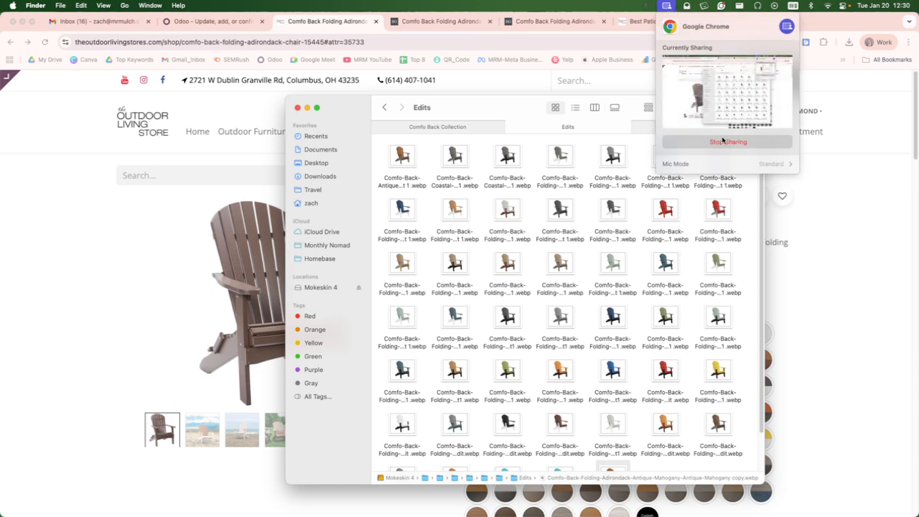